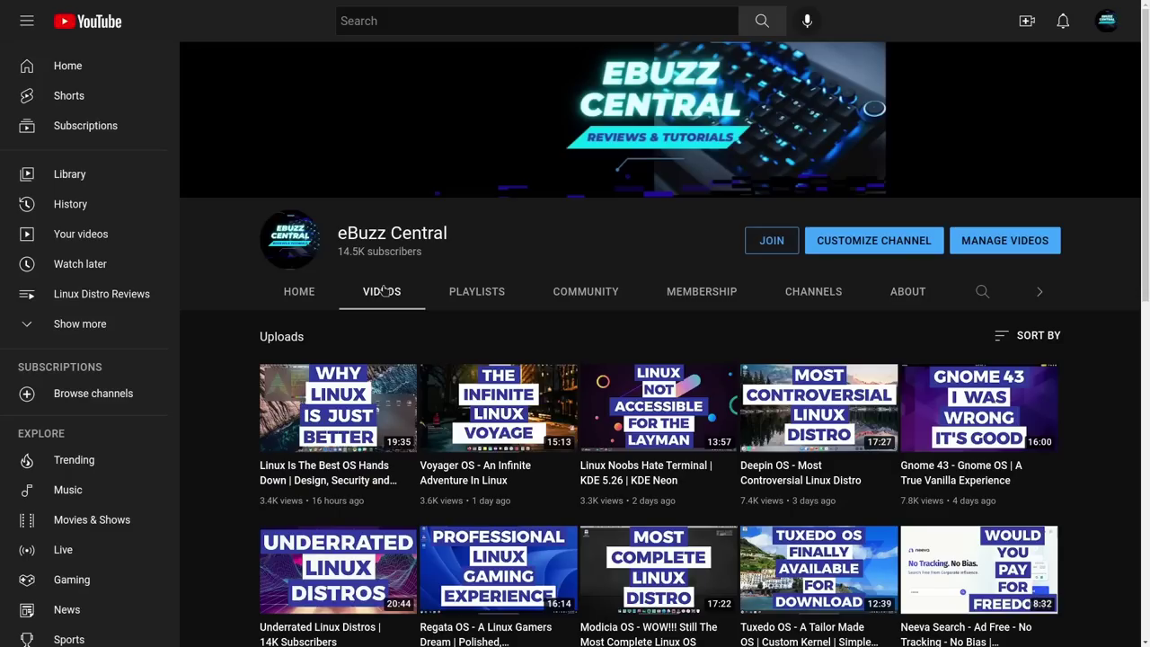
Step: Open the channel's membership options on the video page, look through them, then dismiss them
left_click(765, 241)
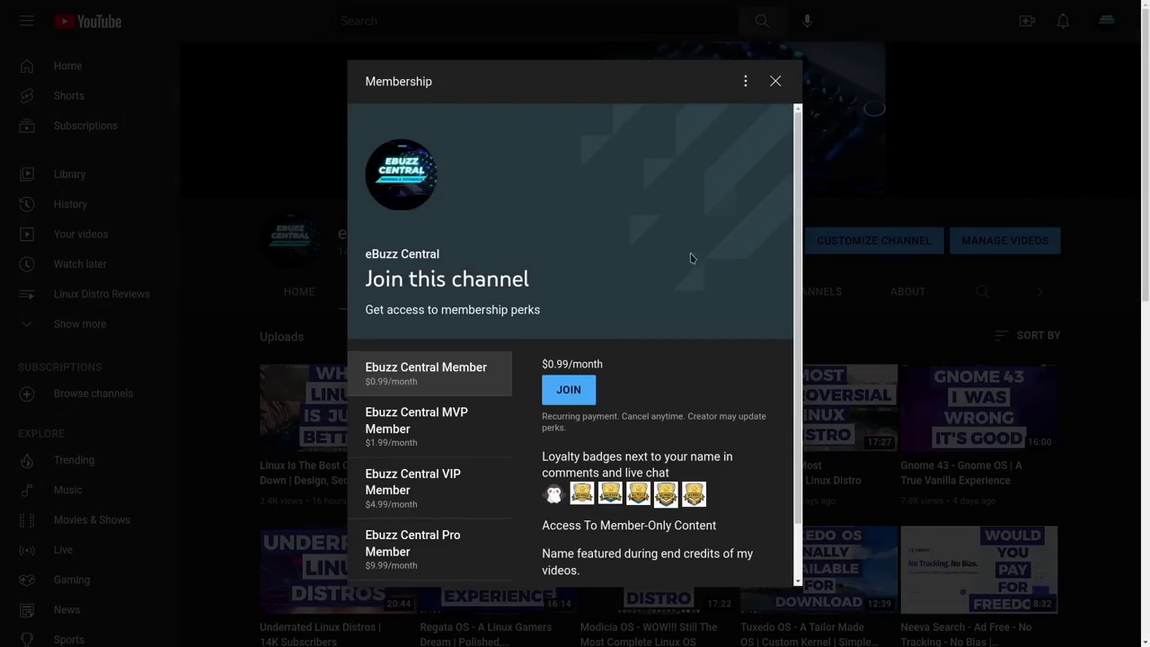
scroll(686, 262, "down", 1)
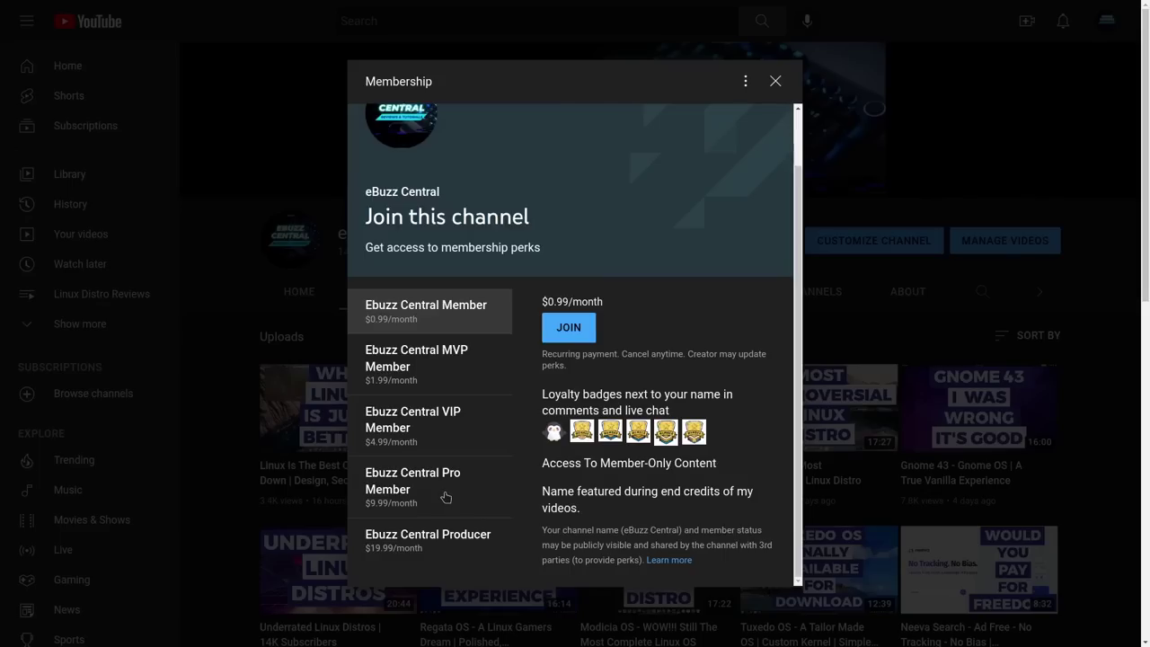
left_click(775, 81)
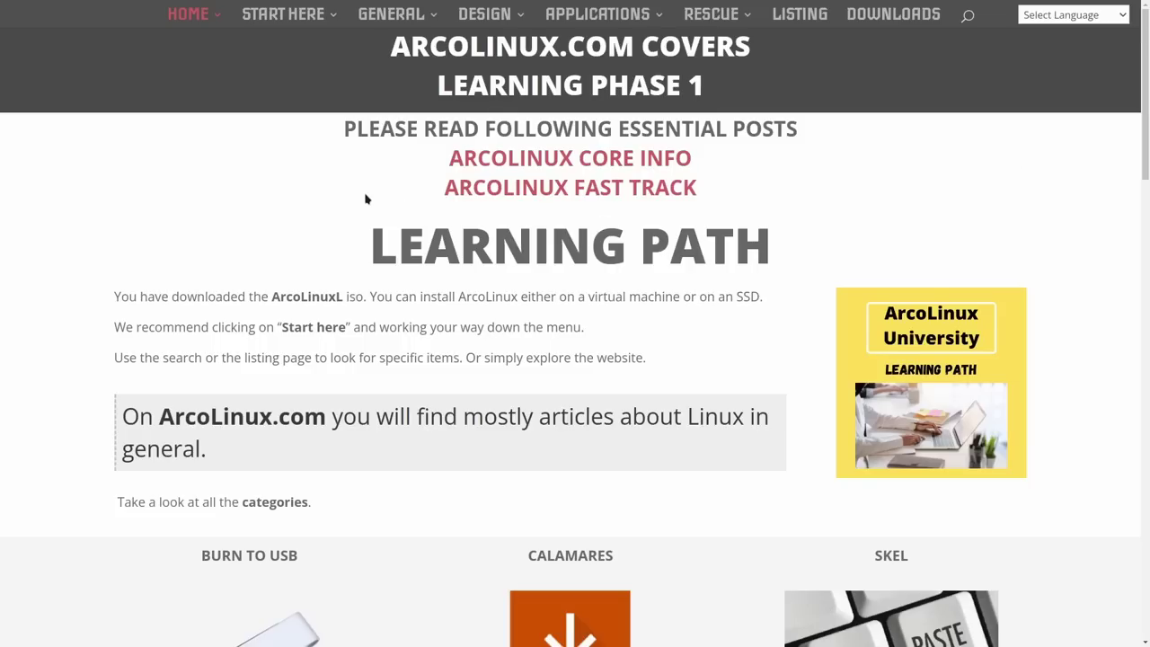
scroll(367, 197, "down", 5)
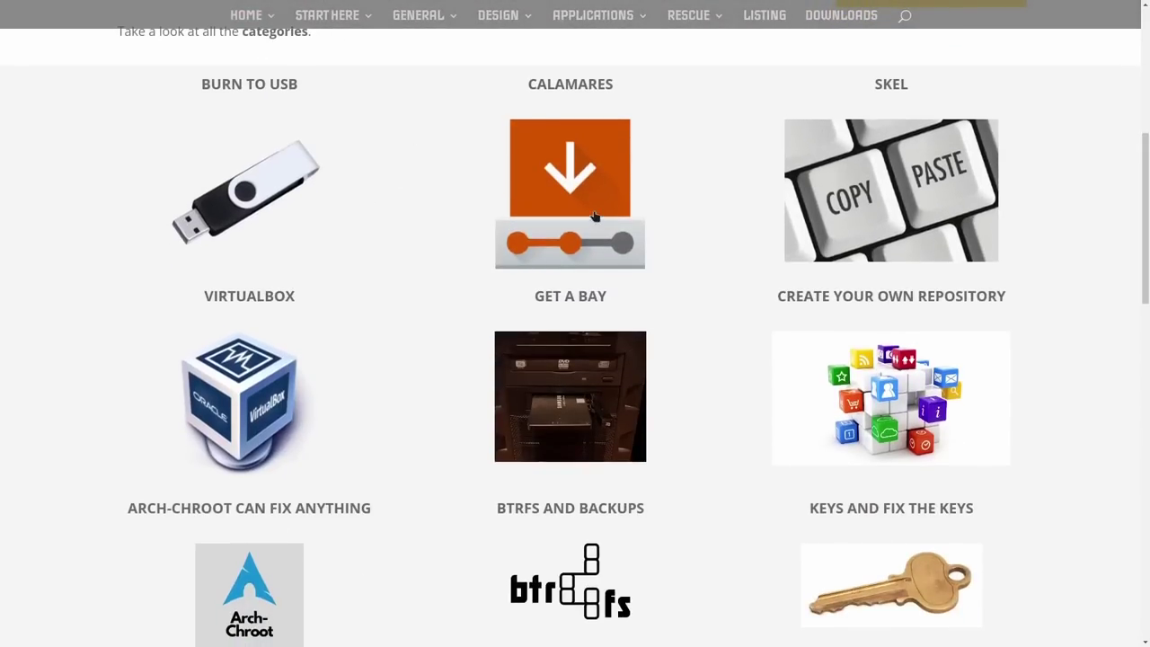
scroll(618, 109, "down", 1)
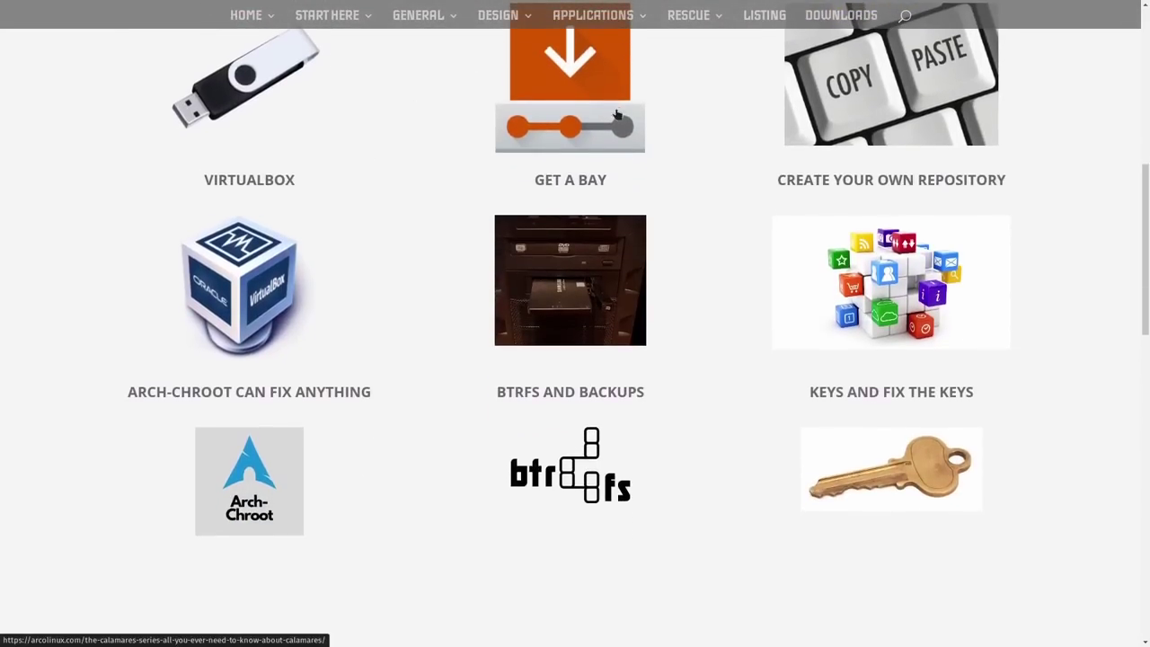
scroll(770, 239, "down", 4)
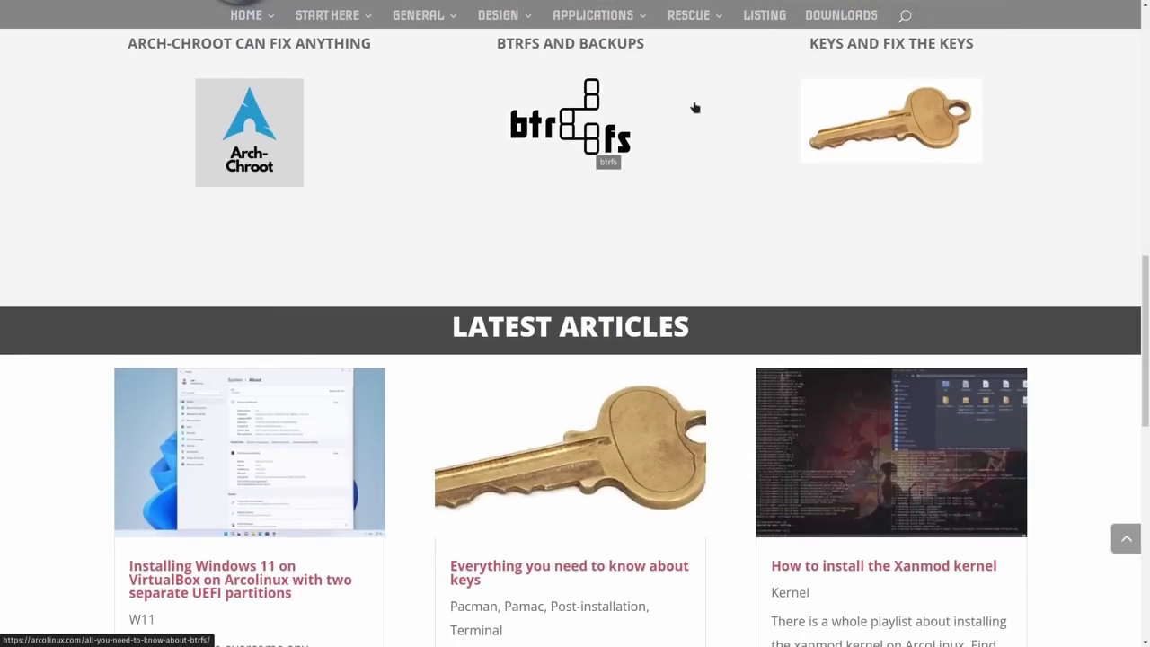
scroll(557, 205, "down", 2)
scroll(571, 214, "down", 7)
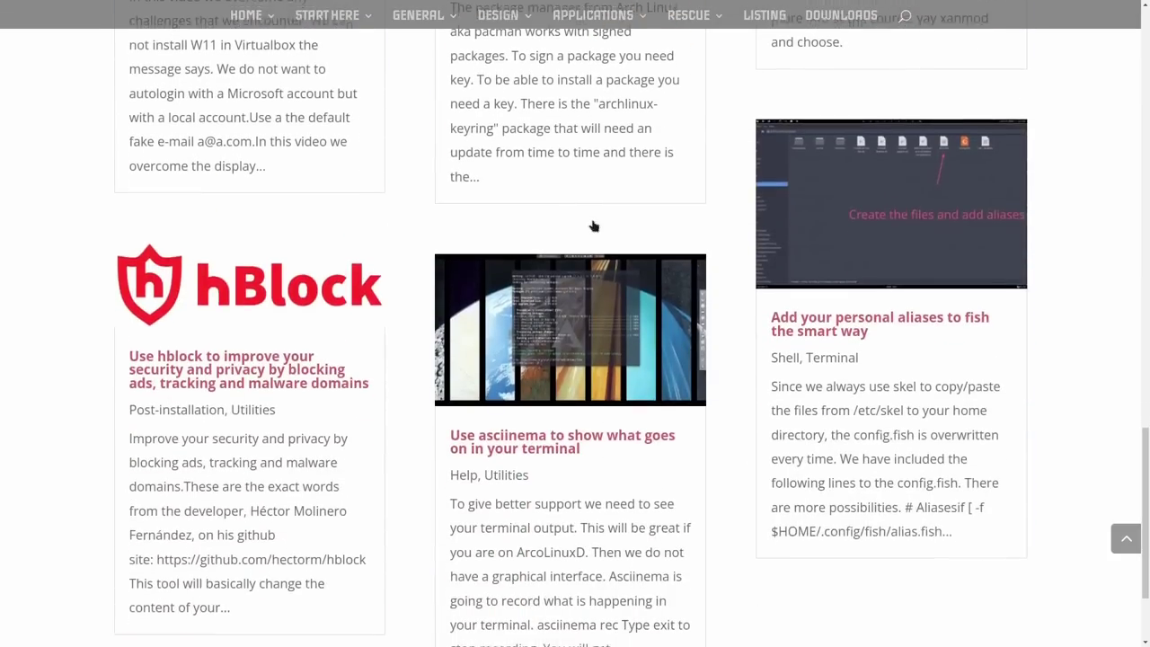
scroll(593, 224, "up", 20)
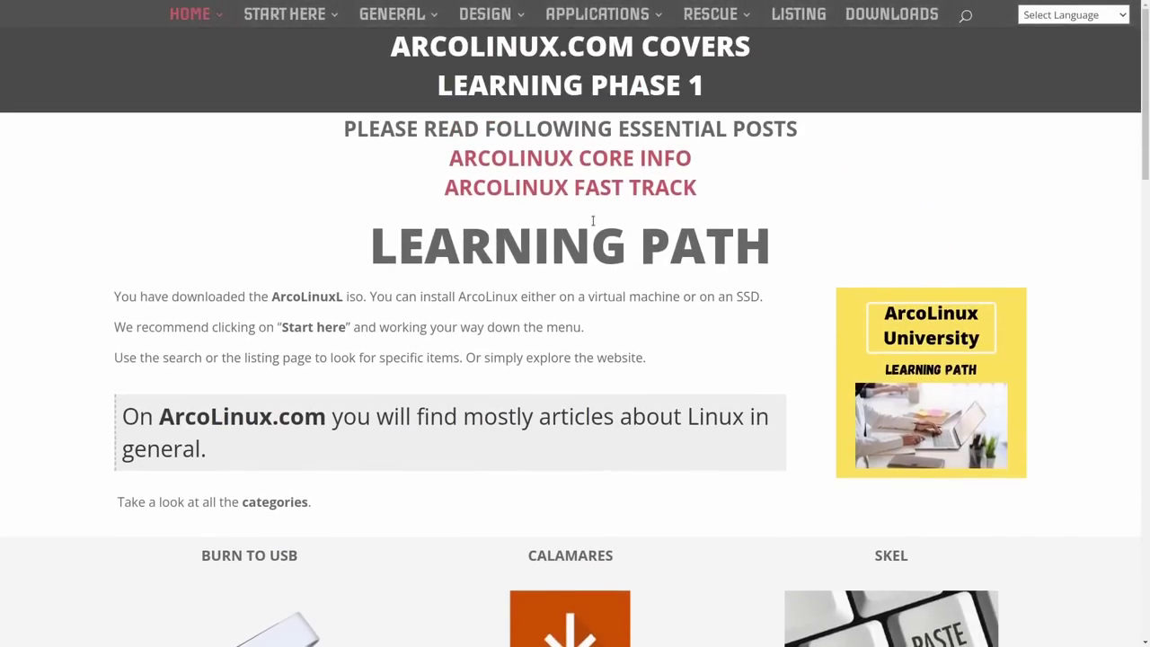
mouse_move(219, 17)
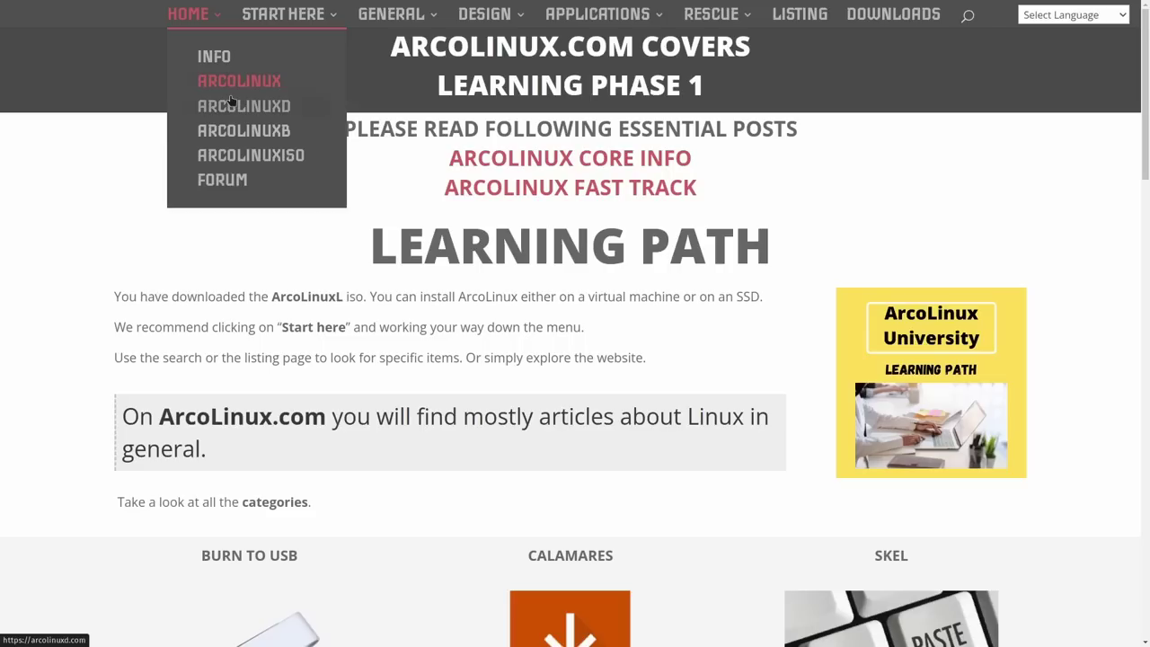
mouse_move(332, 16)
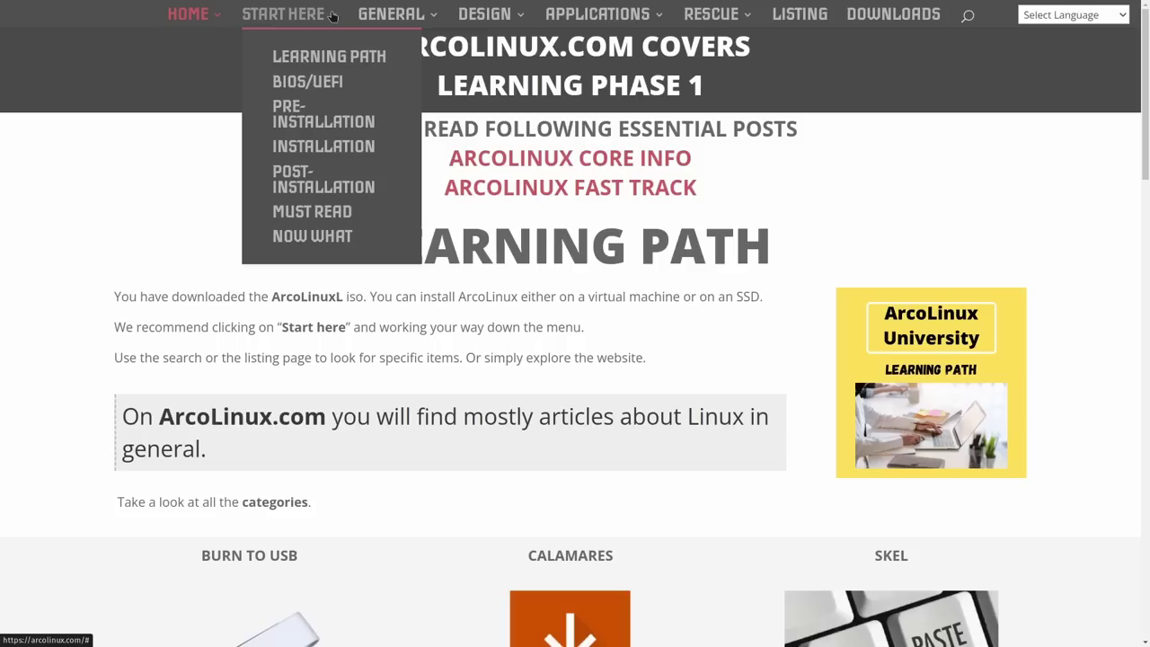
mouse_move(391, 14)
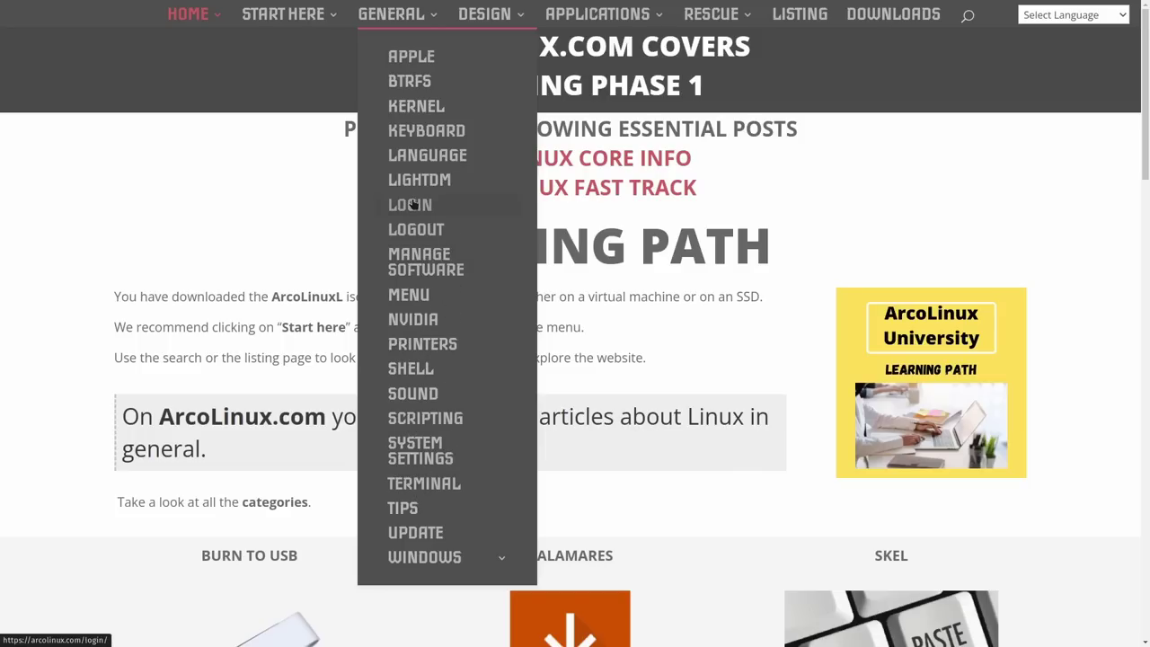
mouse_move(493, 16)
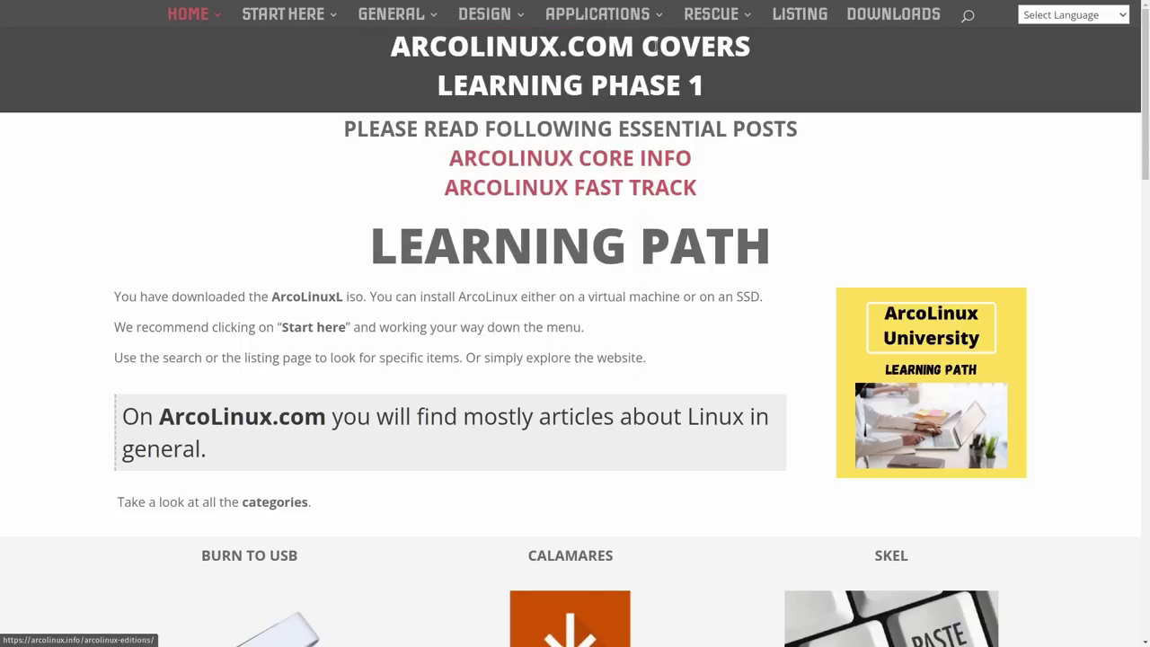
Step: Bring up the arcolinux.info Downloads page with the ArcoLinuxL, S, D and B ISO mirrors
mouse_move(620, 20)
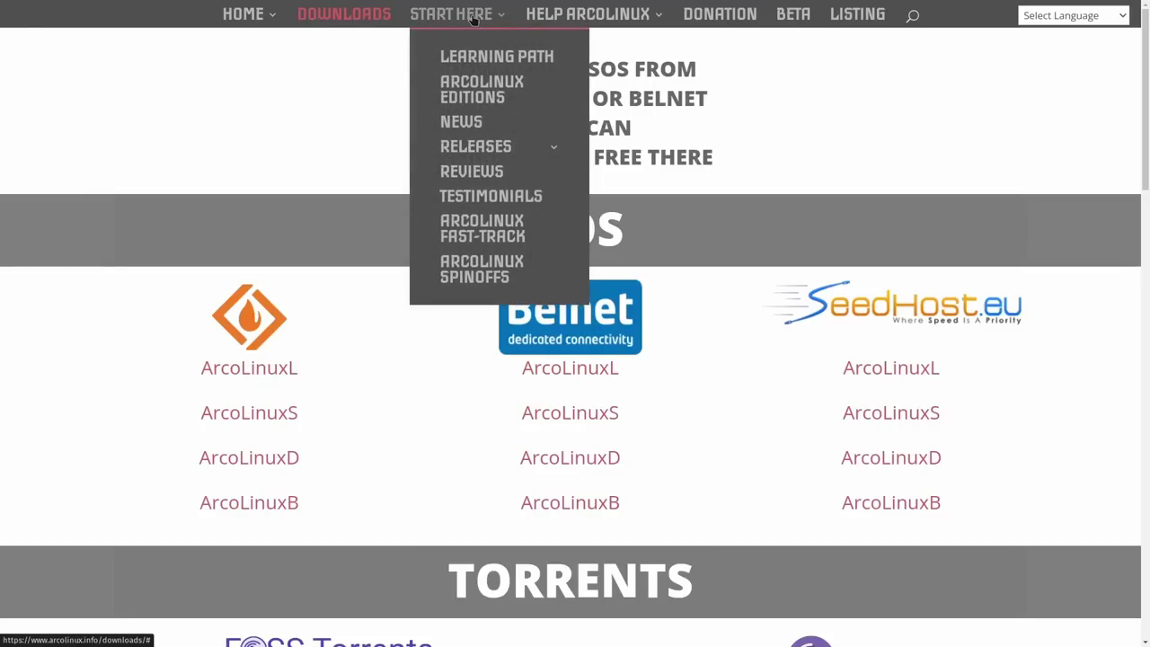
Step: Open ArcoLinux Editions and read through the XL, XS, Bare and B edition comparison
left_click(470, 87)
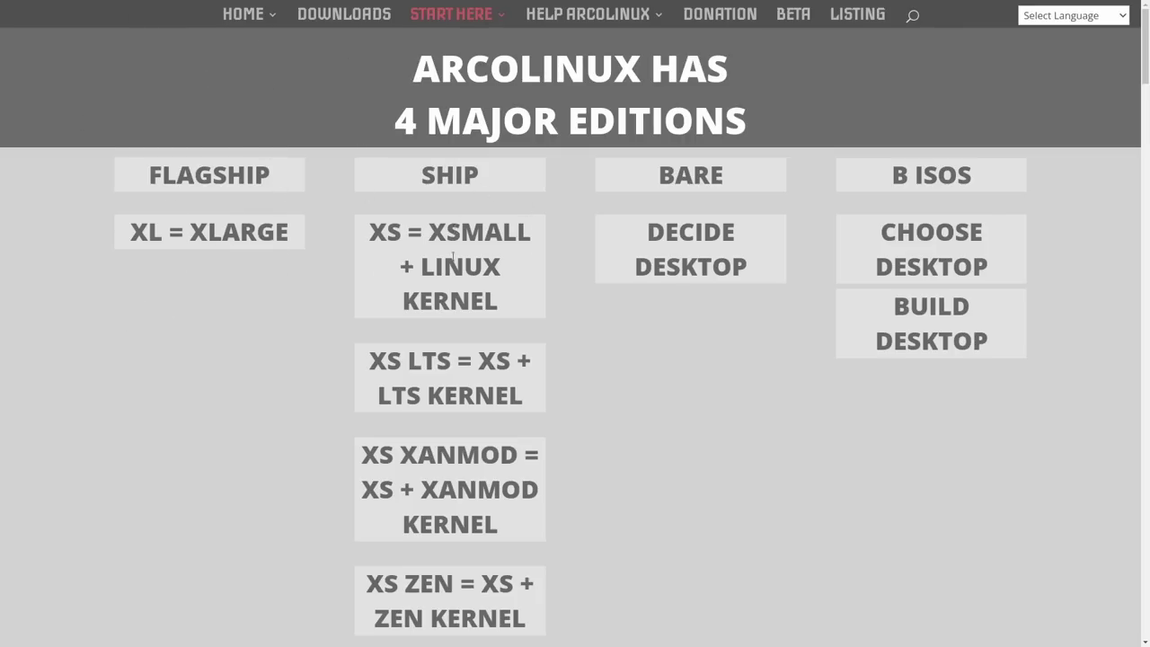
scroll(452, 272, "down", 2)
scroll(430, 245, "down", 2)
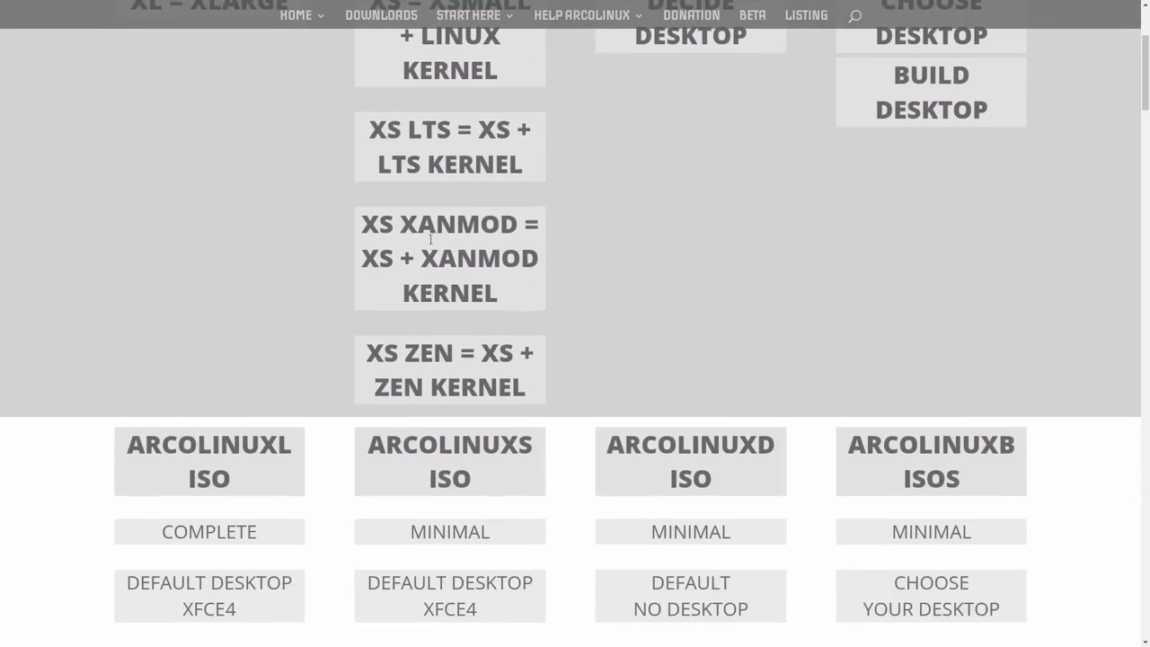
scroll(433, 234, "down", 2)
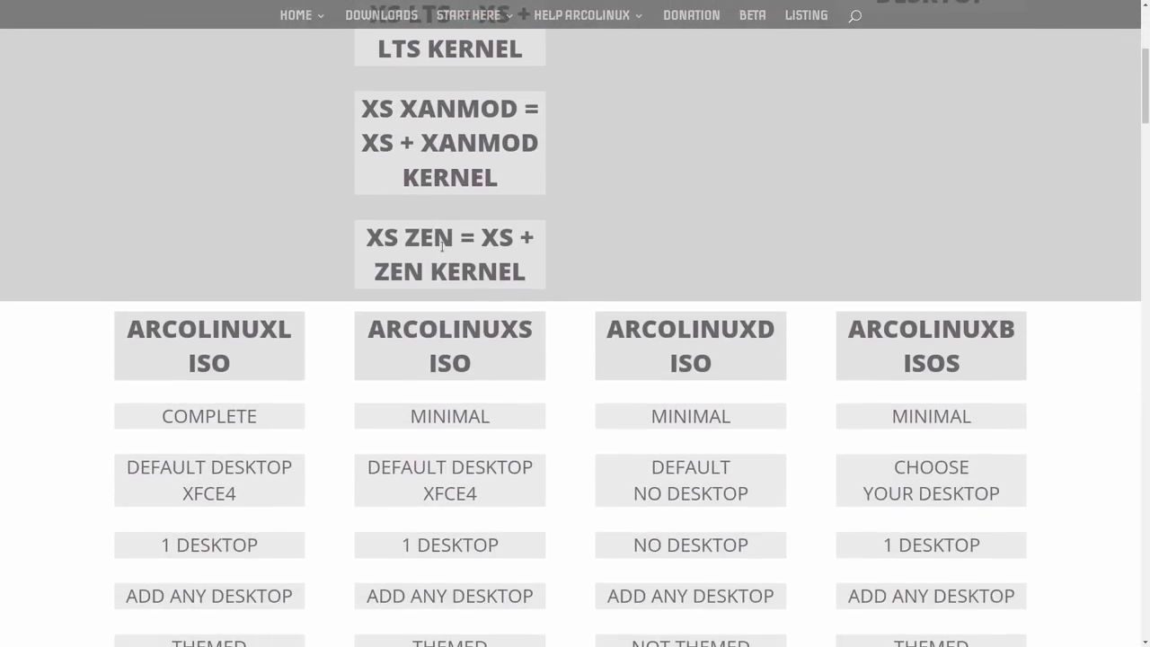
scroll(753, 203, "up", 5)
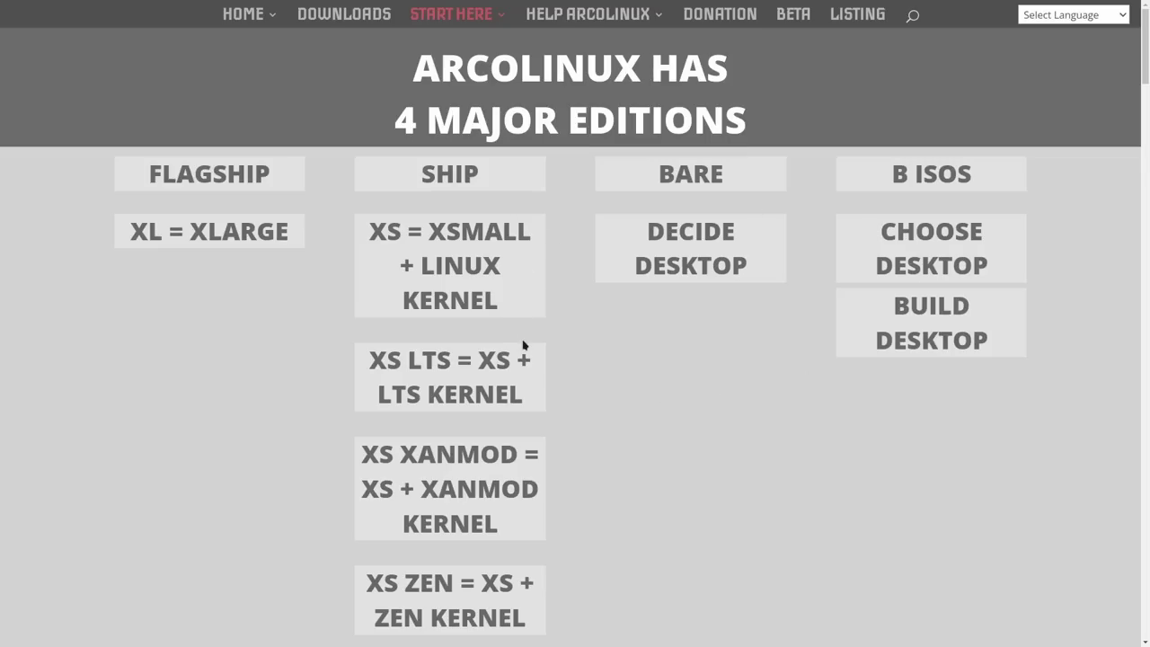
scroll(524, 345, "down", 5)
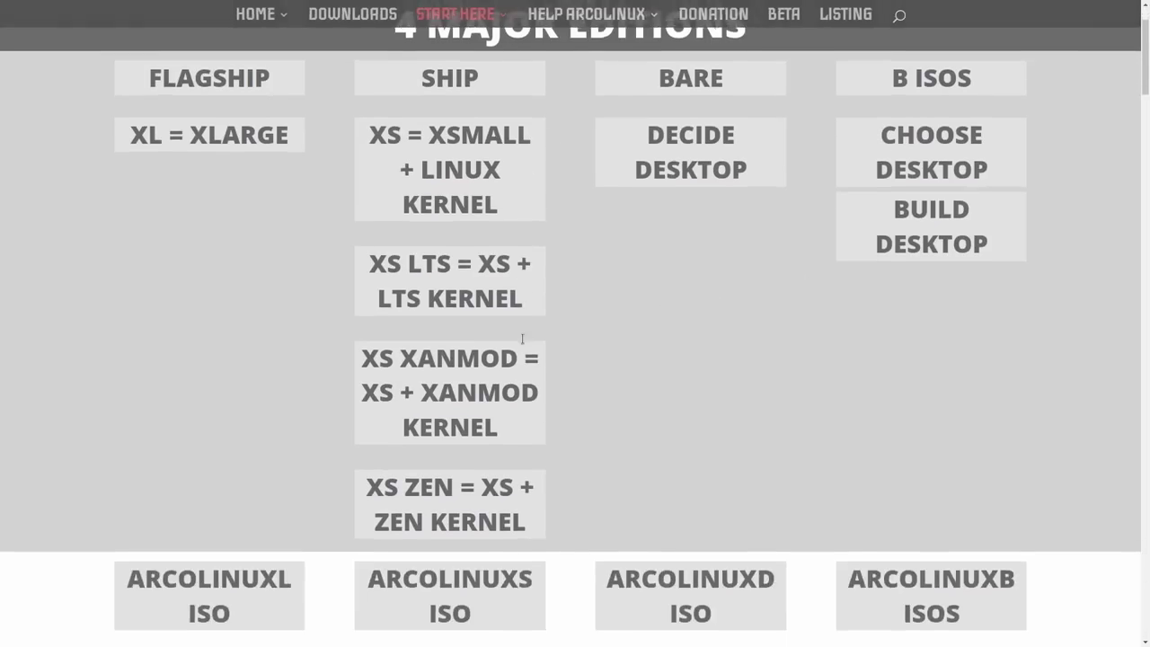
scroll(524, 346, "down", 3)
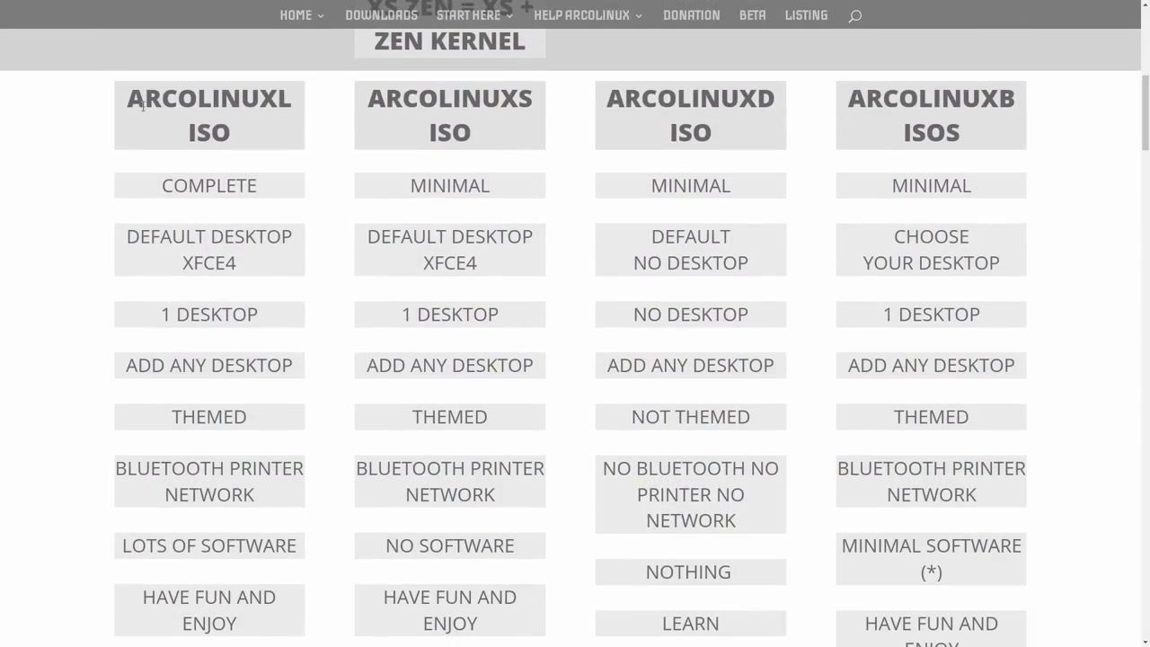
scroll(177, 129, "up", 7)
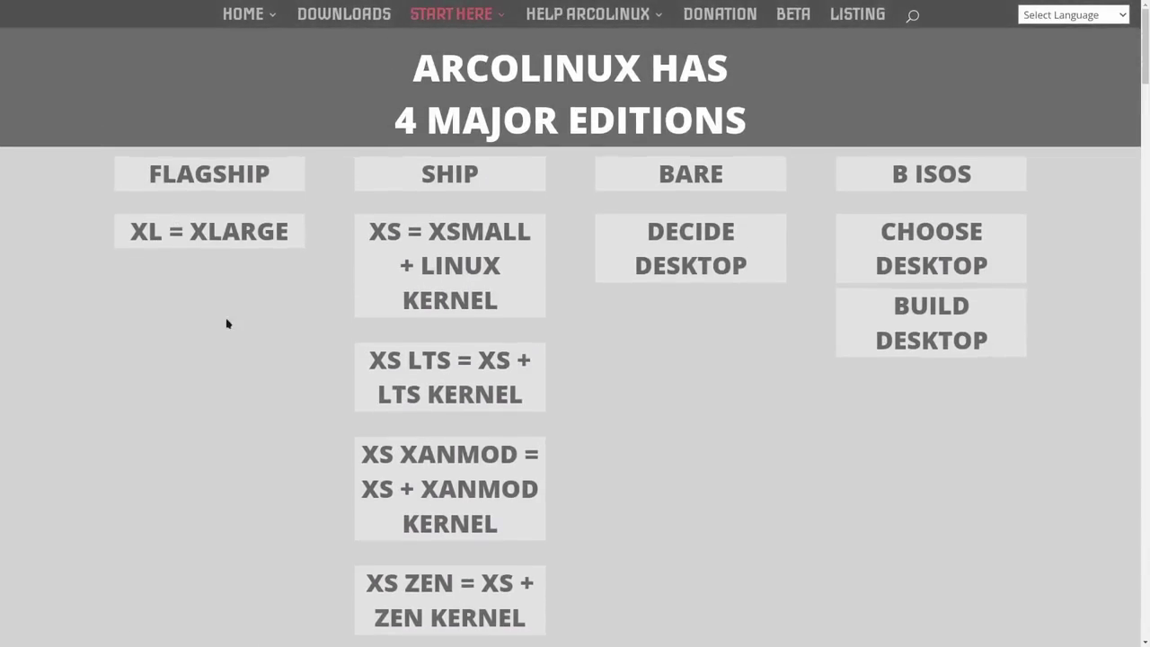
scroll(144, 245, "down", 6)
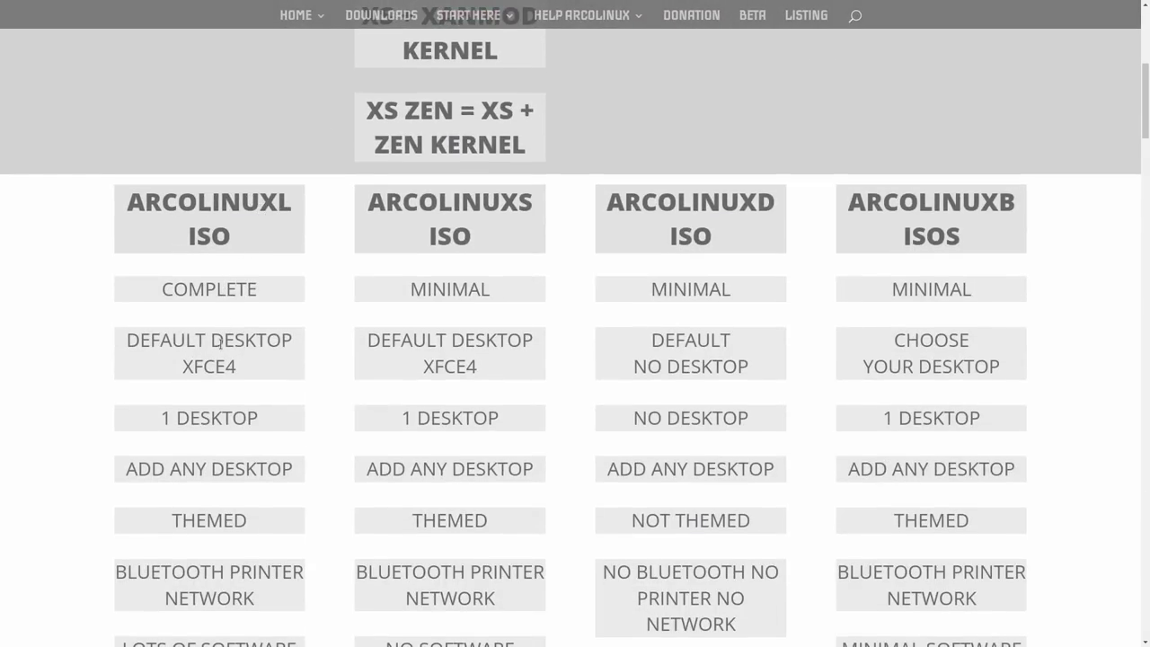
scroll(220, 342, "down", 2)
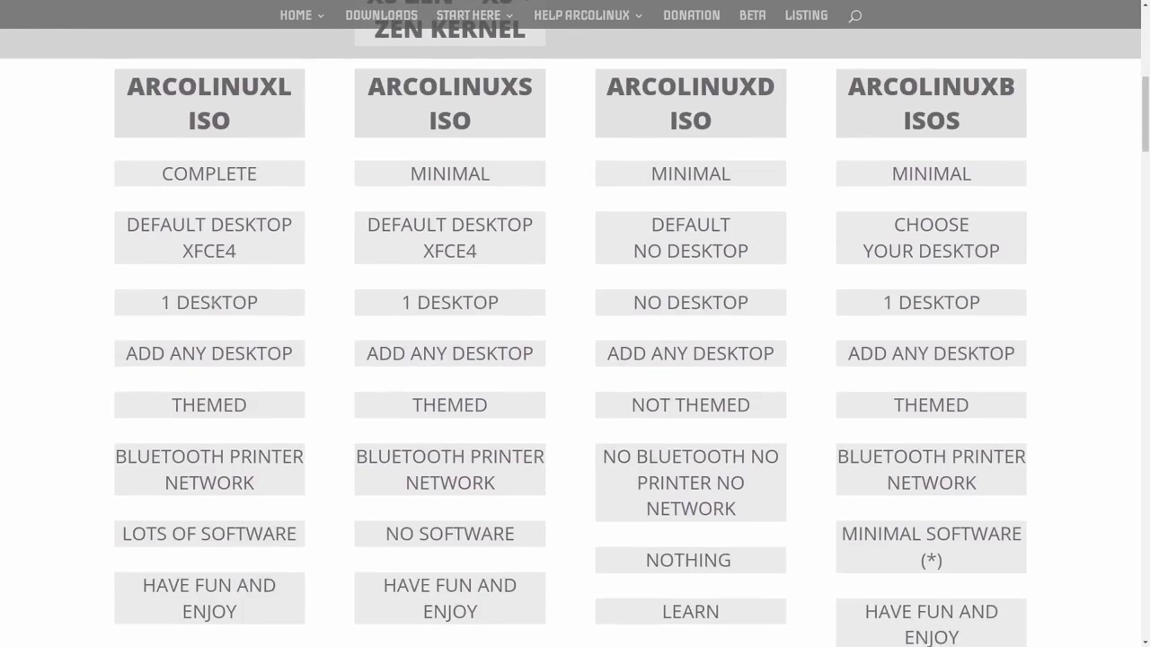
scroll(118, 303, "down", 1)
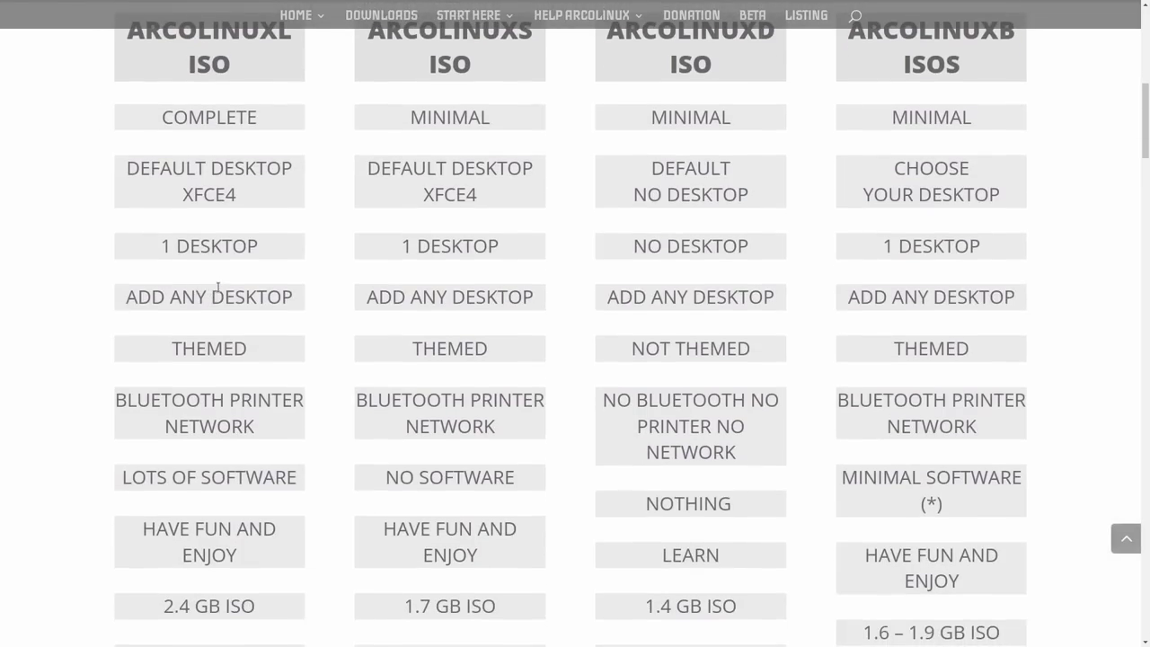
scroll(217, 288, "down", 2)
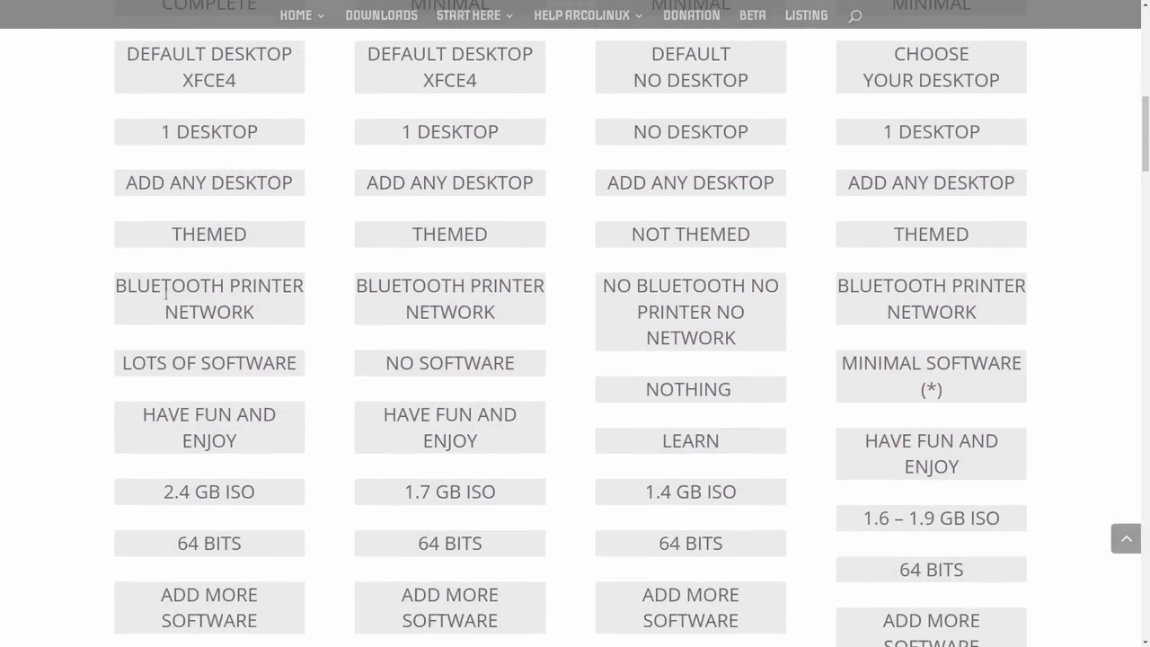
scroll(214, 327, "down", 2)
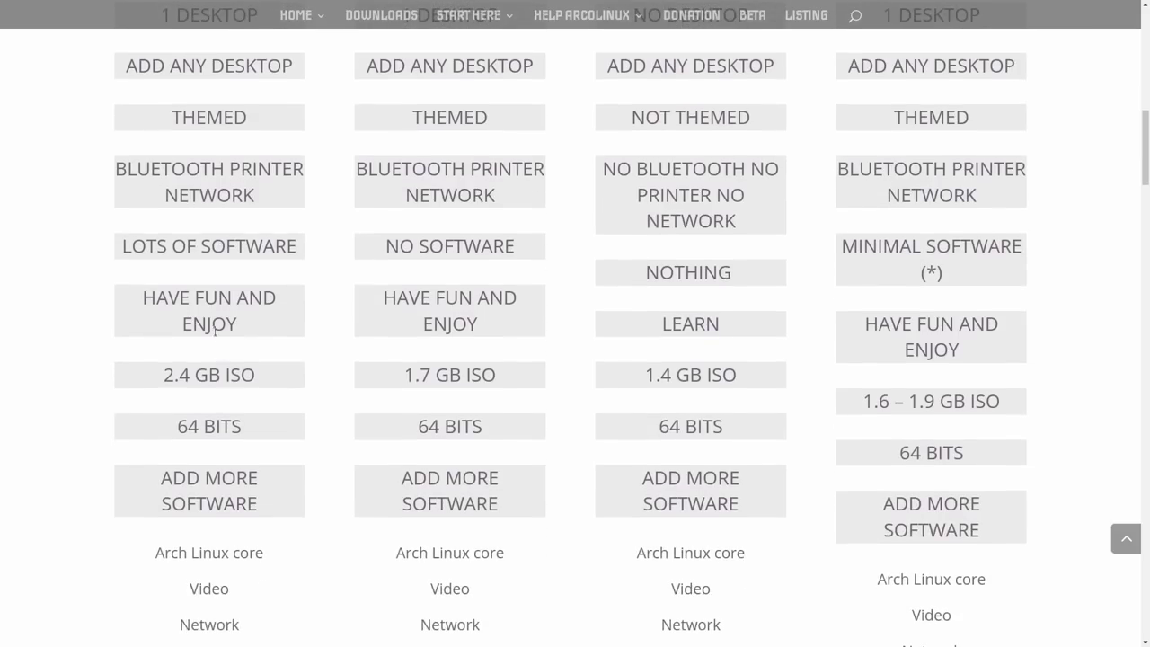
scroll(212, 323, "down", 2)
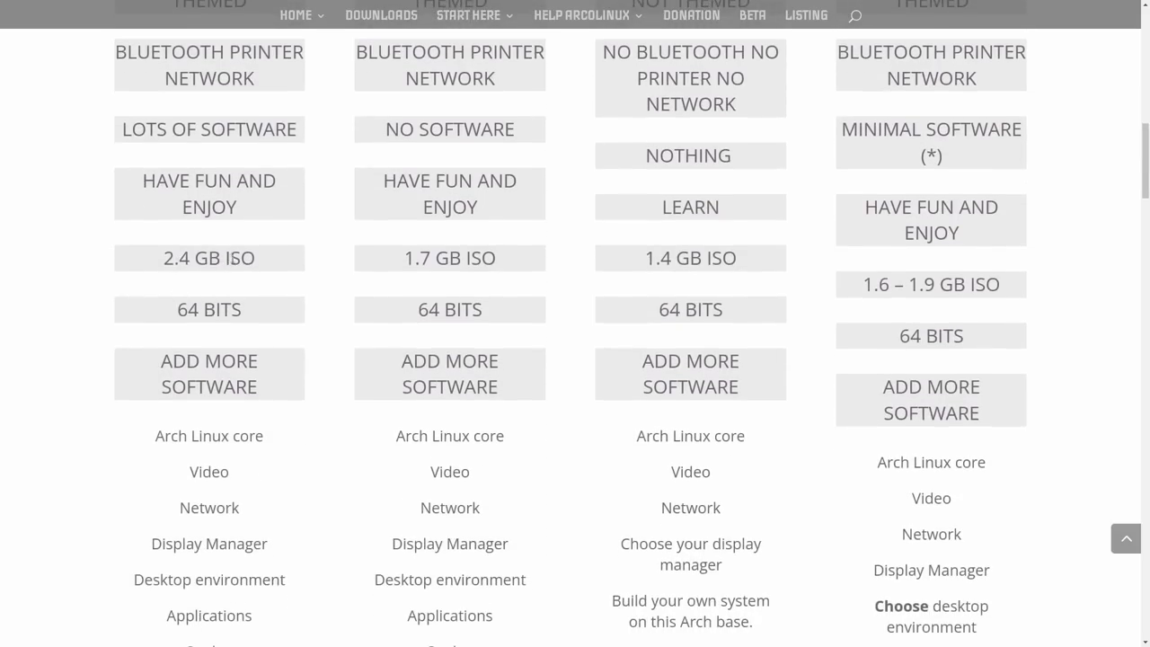
scroll(241, 256, "down", 2)
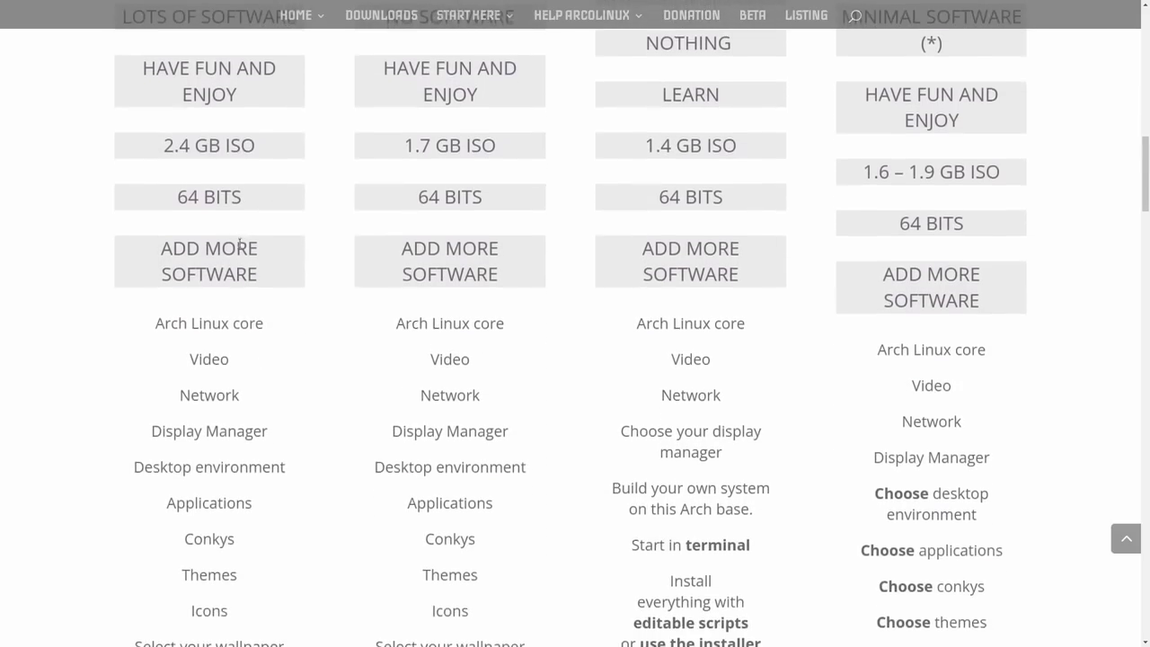
scroll(221, 269, "down", 2)
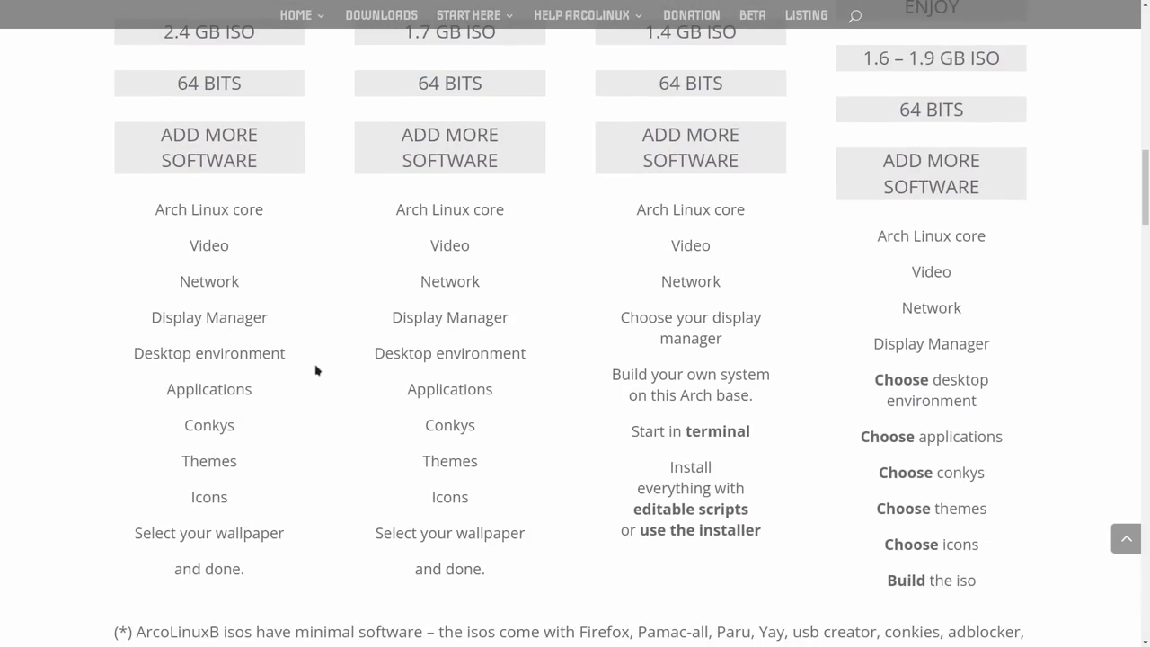
scroll(317, 369, "up", 5)
scroll(357, 253, "up", 5)
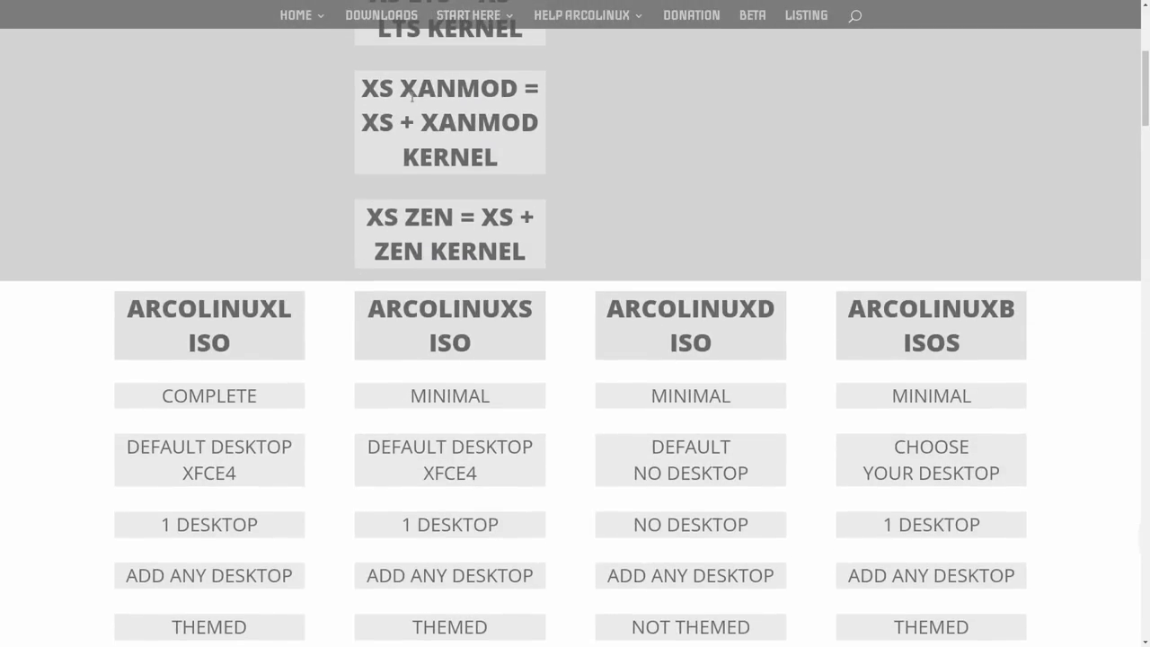
scroll(459, 185, "down", 5)
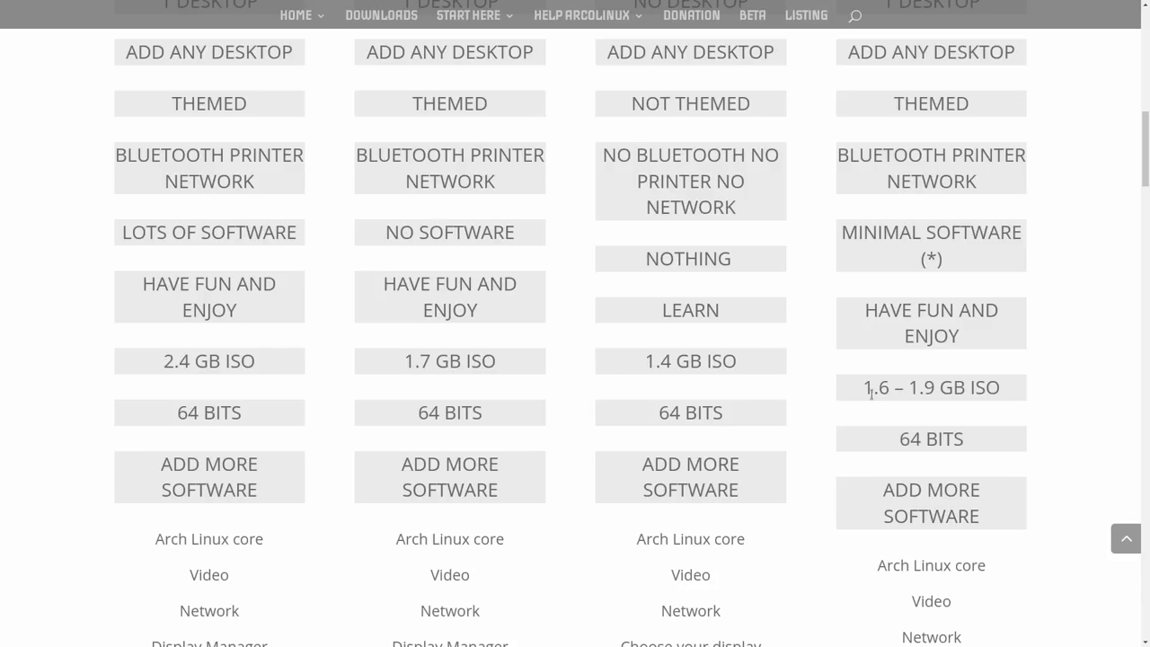
scroll(710, 373, "down", 7)
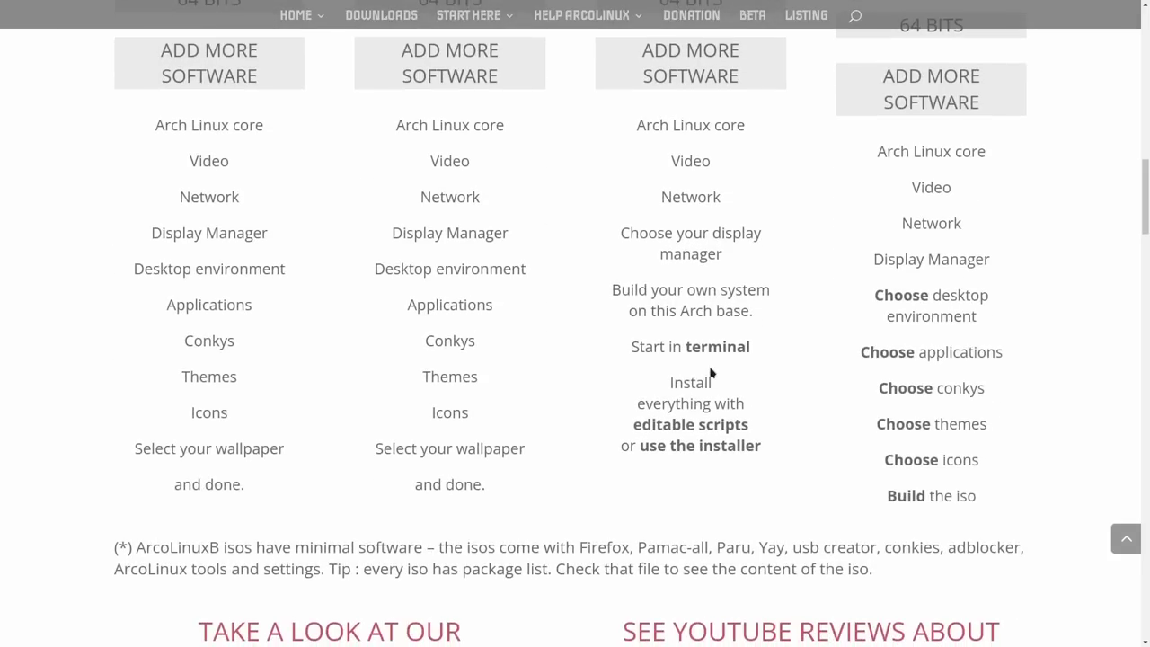
scroll(710, 371, "up", 15)
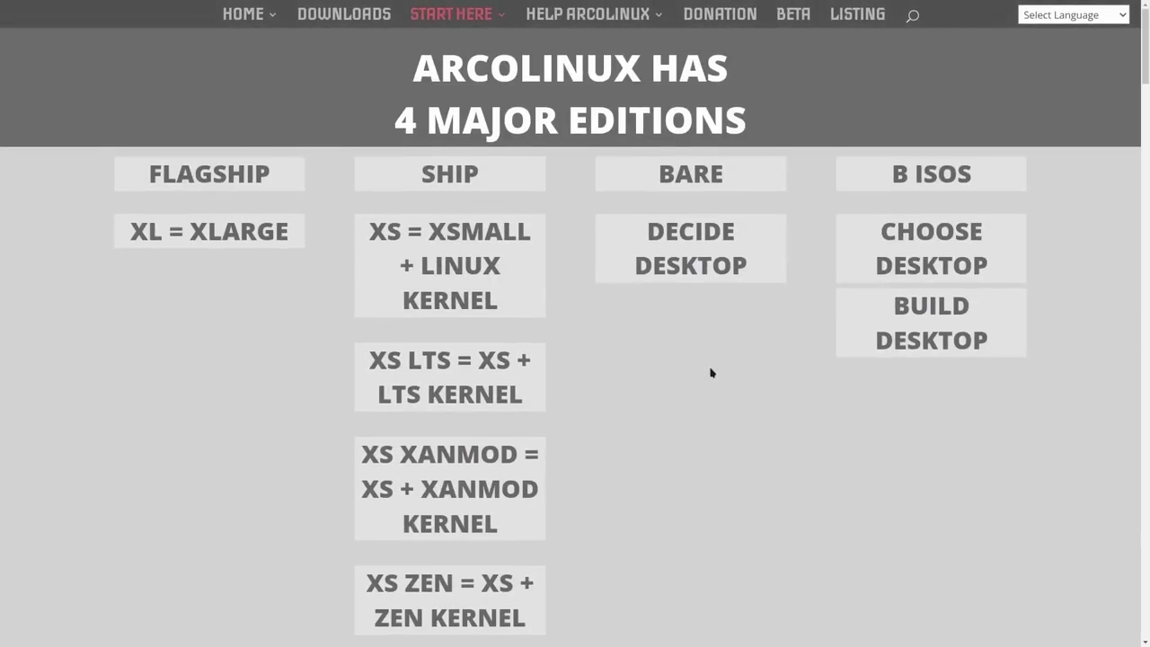
mouse_move(624, 23)
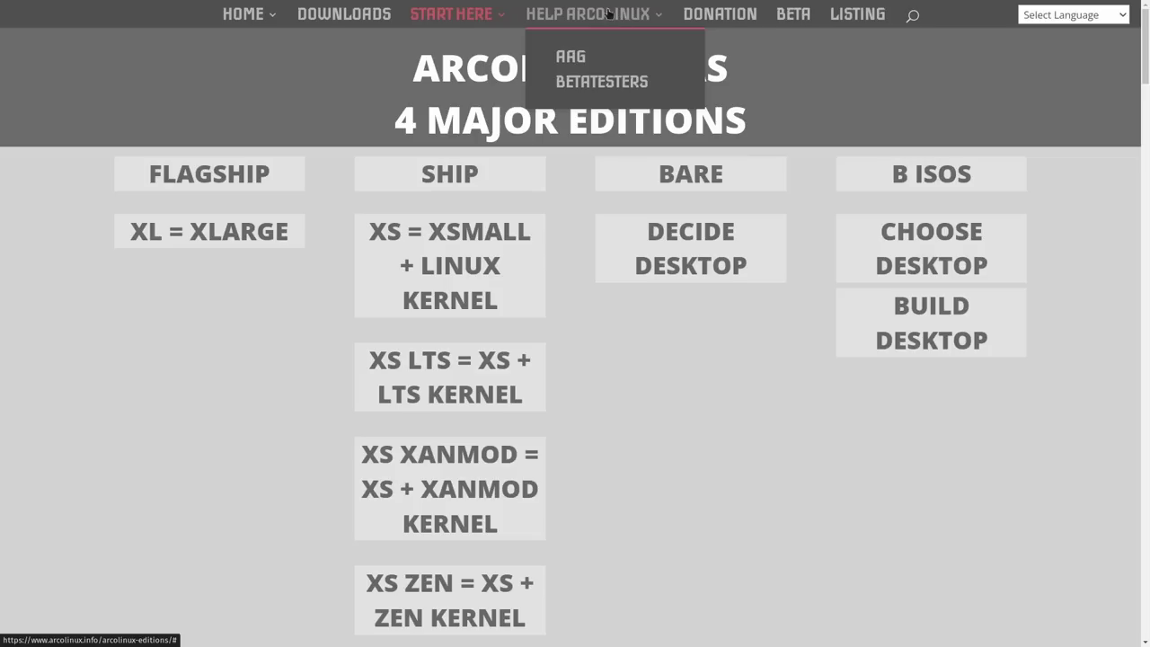
scroll(268, 215, "down", 2)
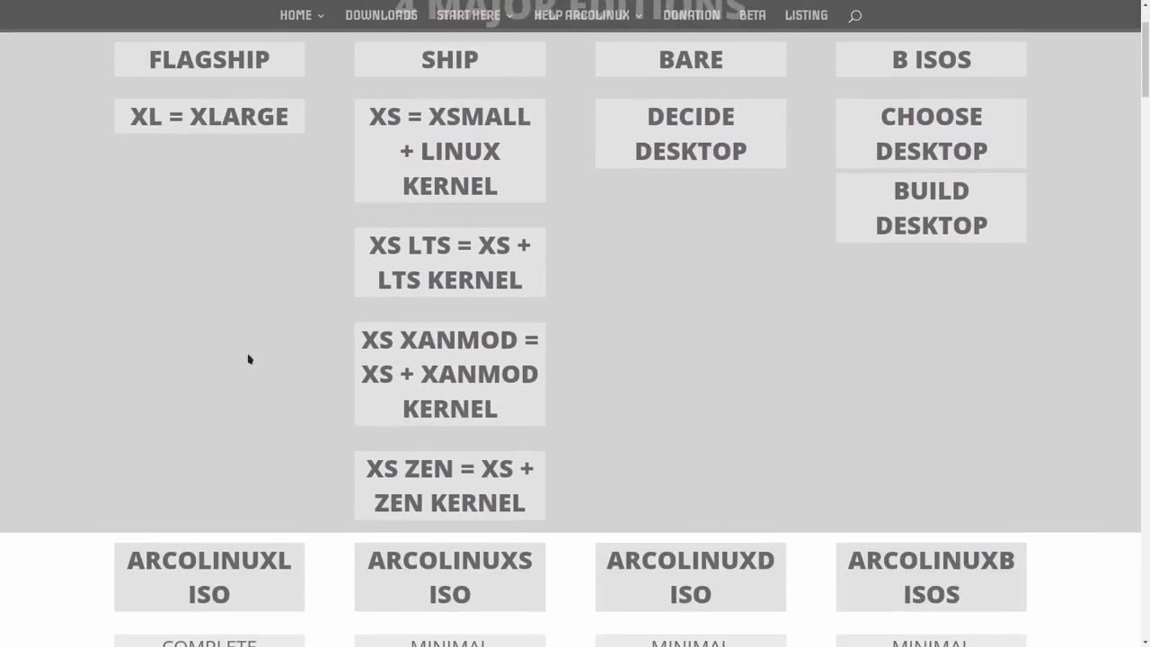
scroll(251, 347, "up", 2)
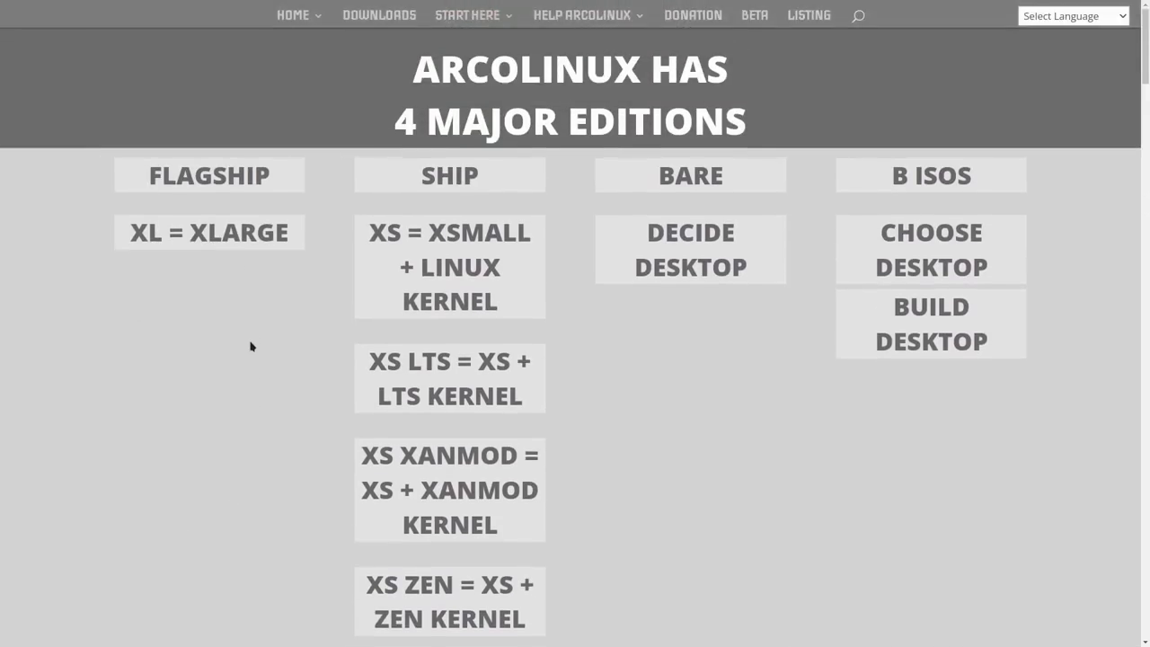
Step: Open DOWNLOADS and browse the ISOS and TORRENTS sections for each edition
left_click(351, 14)
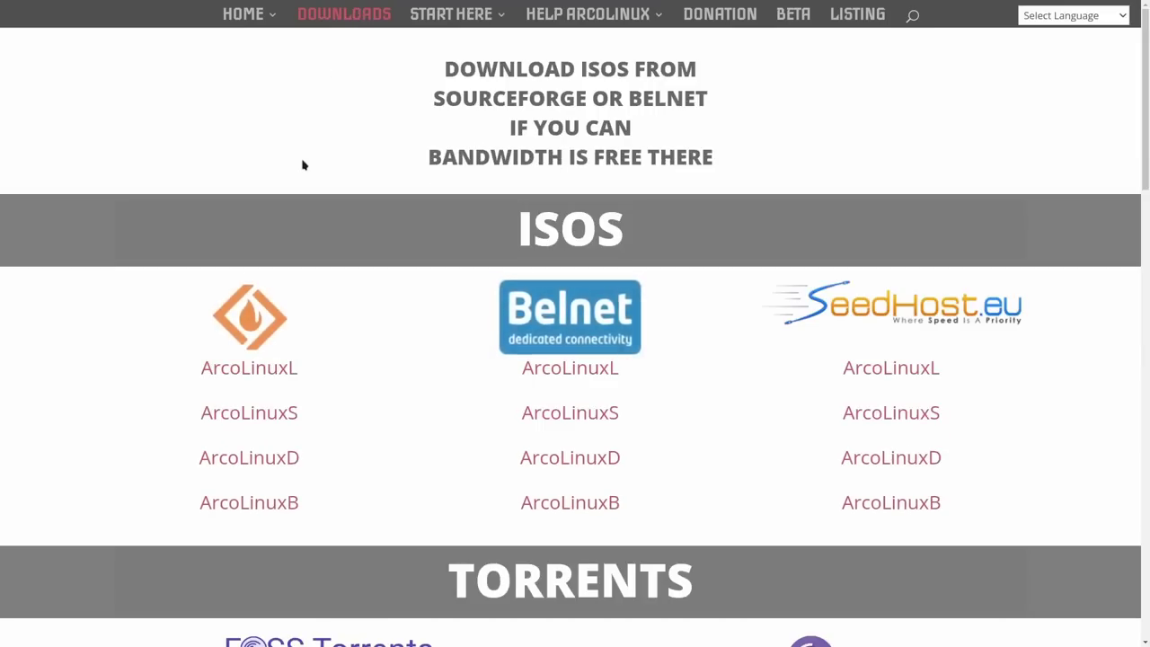
scroll(304, 165, "down", 3)
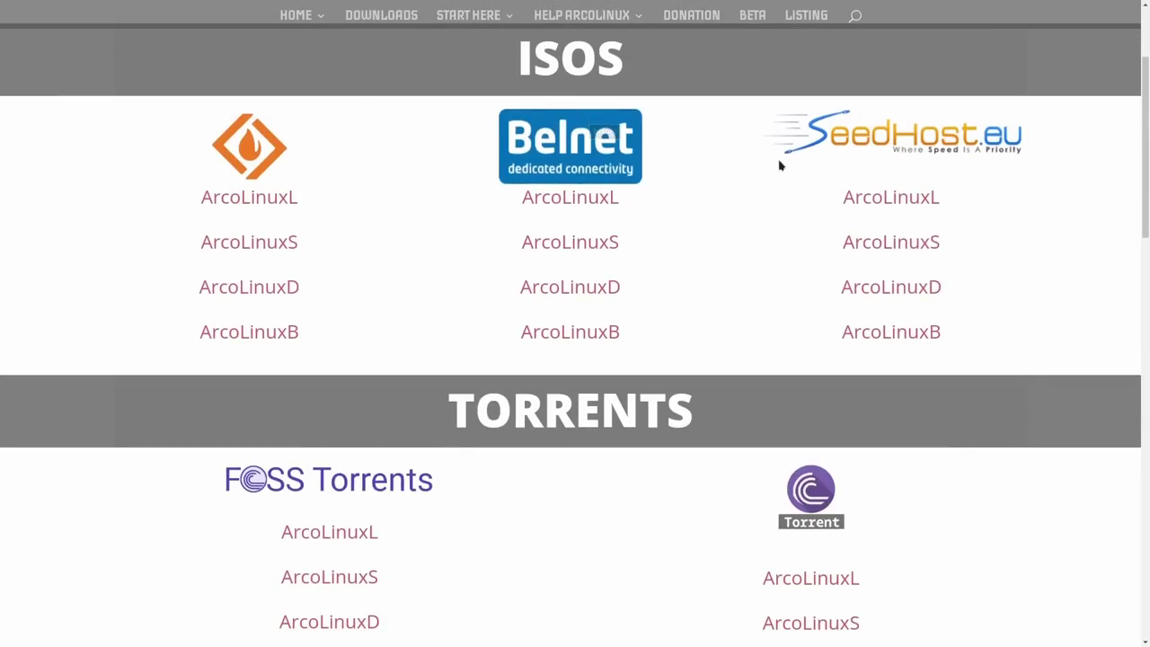
scroll(631, 197, "down", 2)
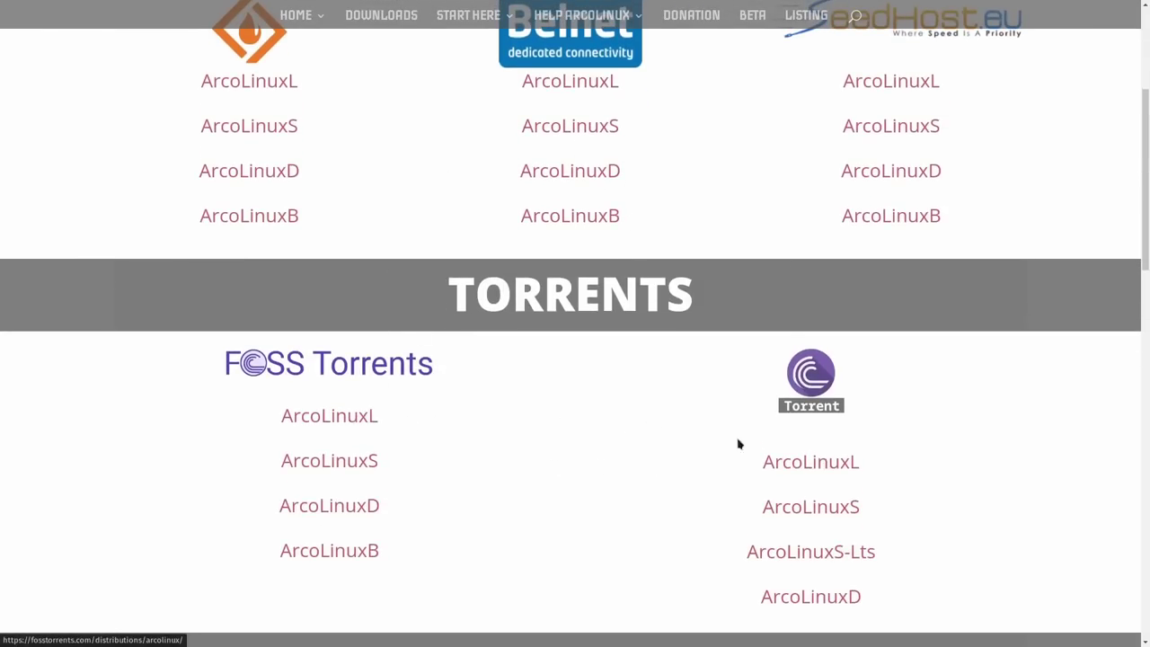
scroll(840, 355, "up", 2)
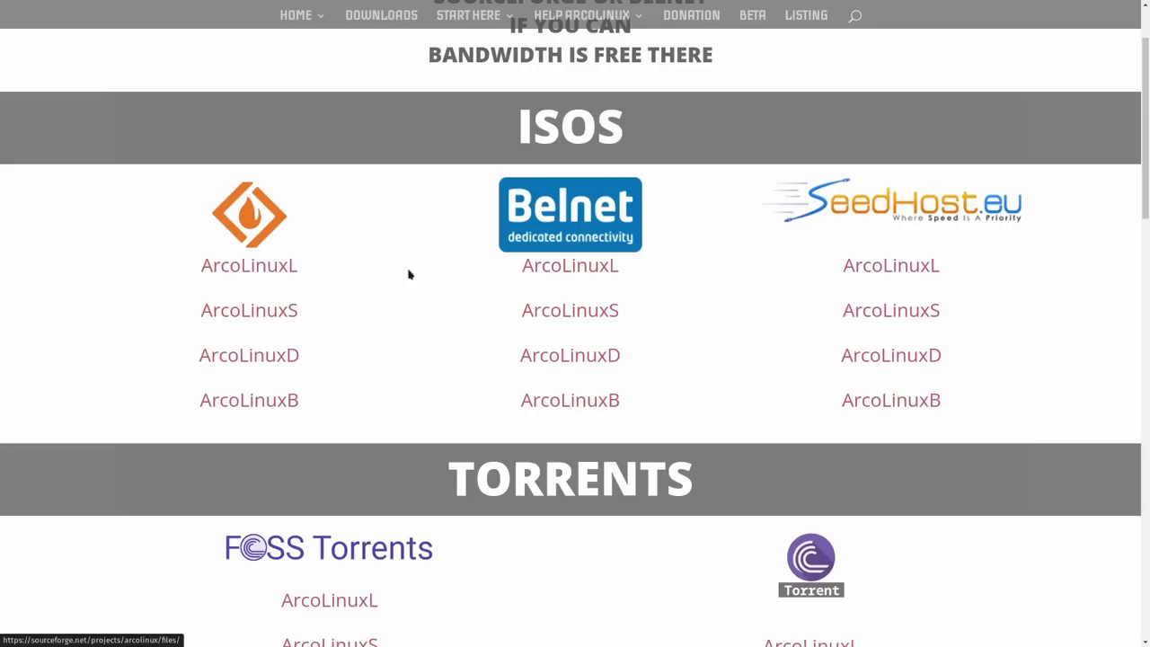
scroll(809, 270, "down", 2)
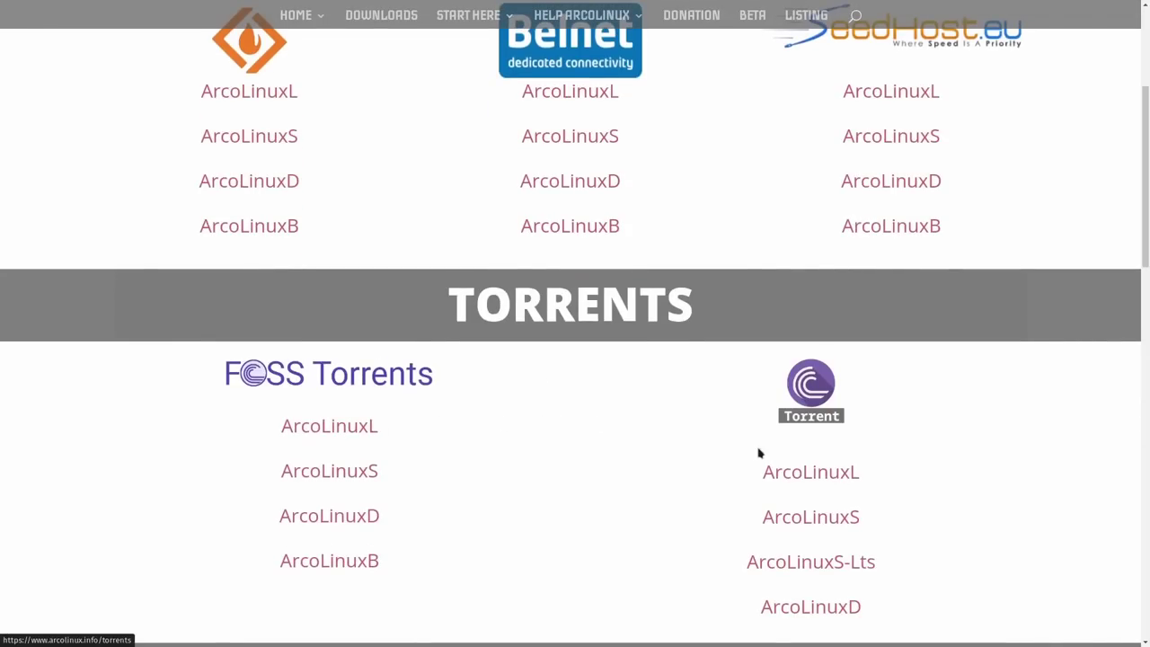
scroll(667, 409, "up", 2)
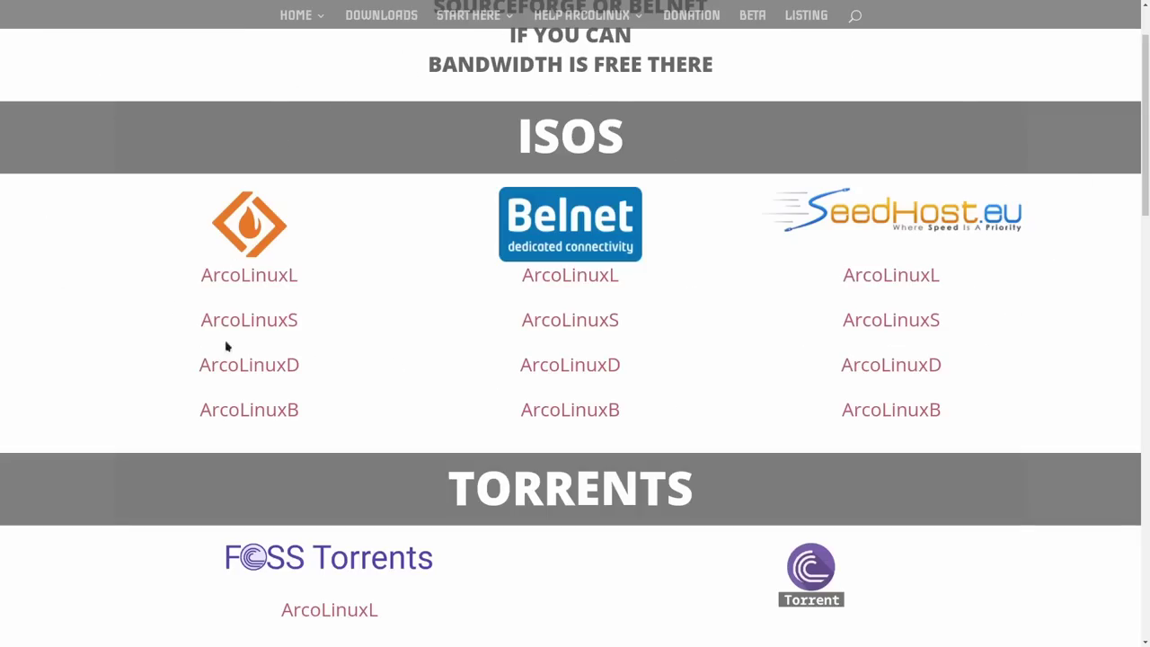
scroll(714, 180, "down", 3)
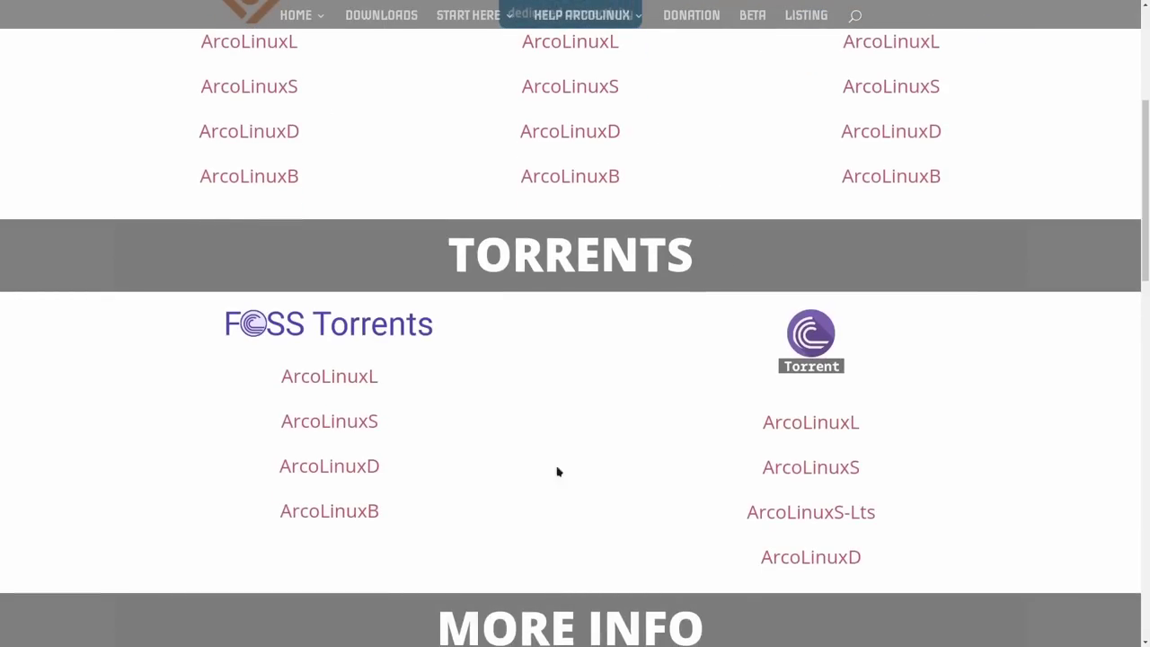
scroll(636, 285, "up", 1)
scroll(636, 285, "up", 3)
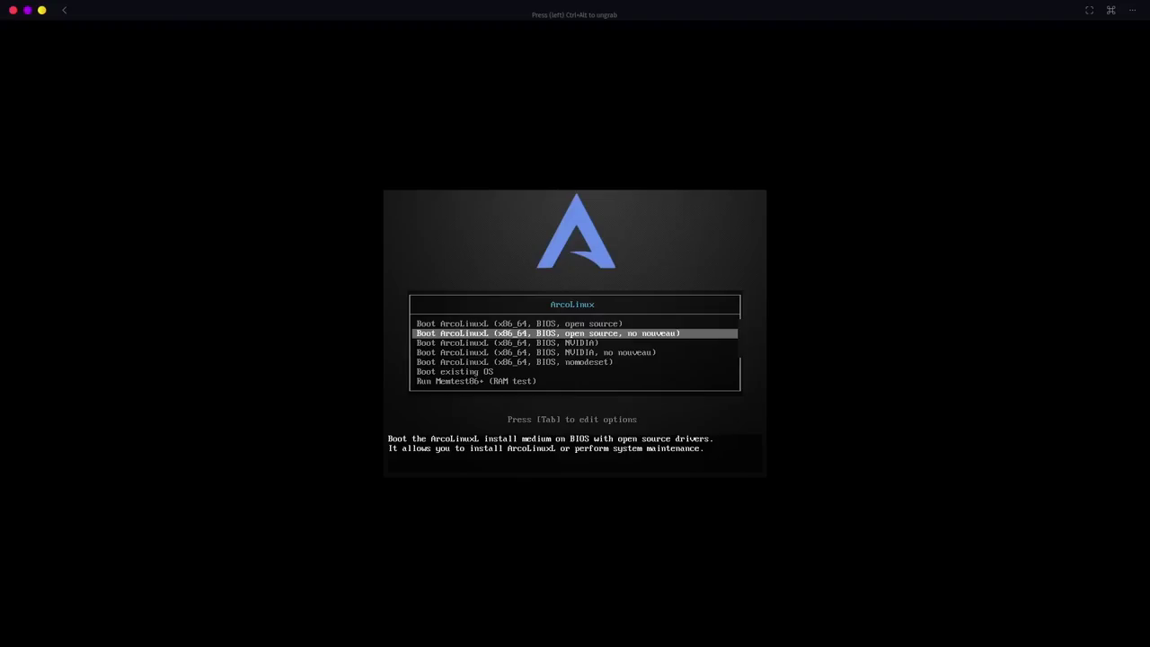
Step: Compare the NVIDIA entries, then boot 'Boot ArcoLinuxL (x86_64, BIOS, open source)'
key("Up")
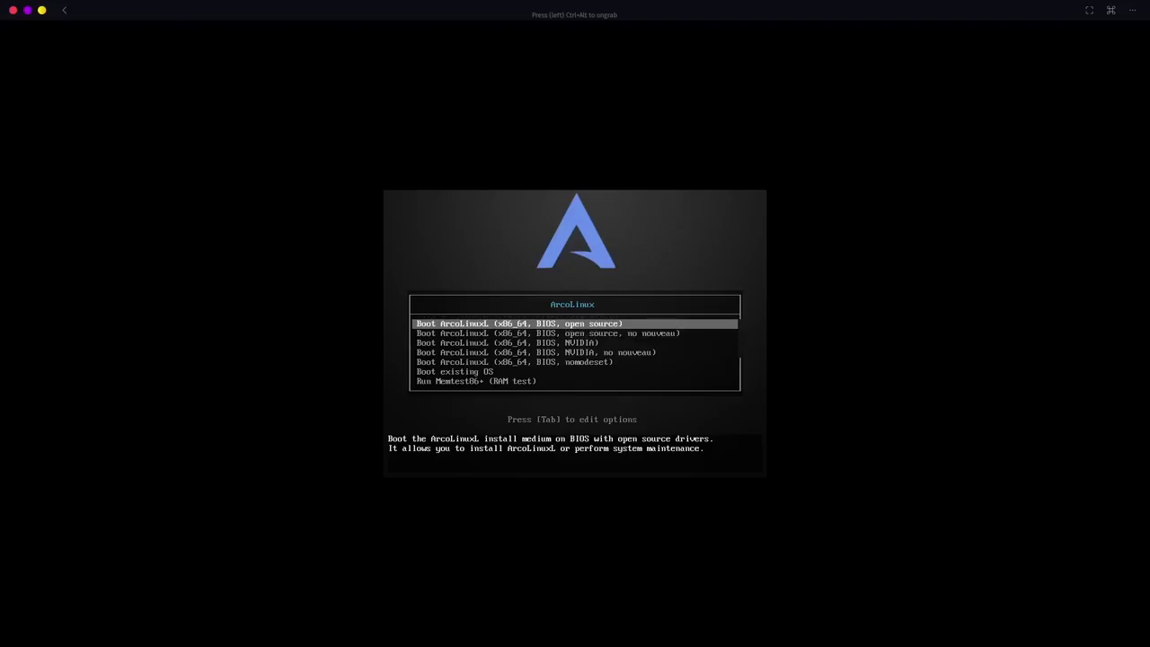
key("Down")
key("Down")
key("Down")
key("Up")
key("Up")
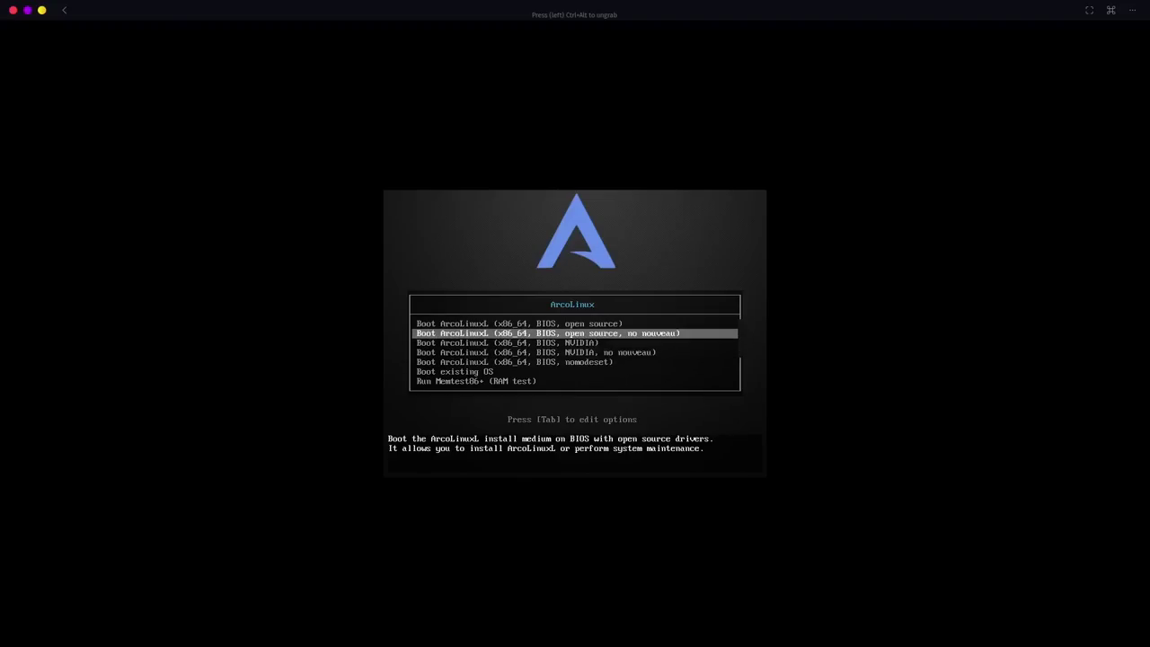
key("Down")
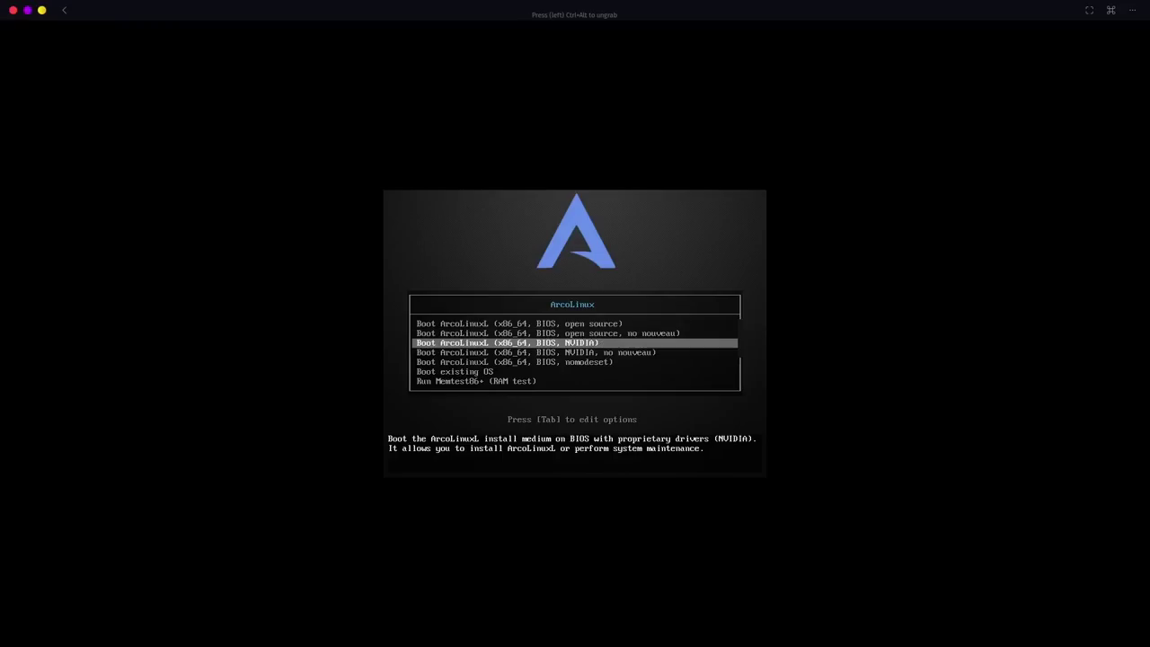
key("Down")
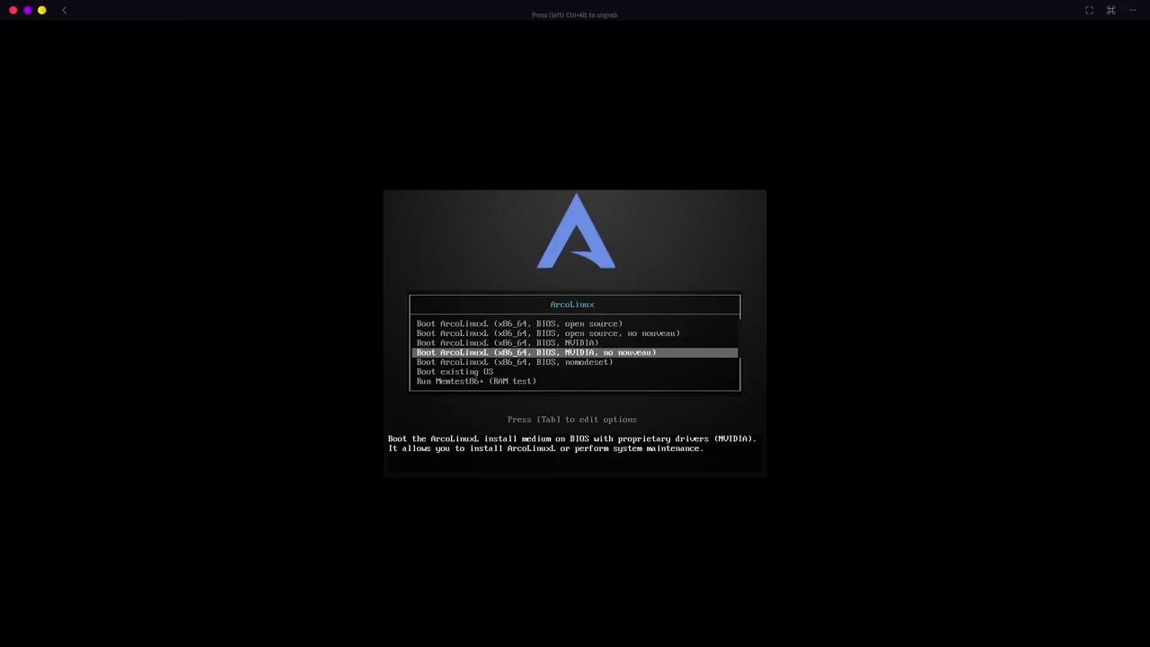
key("Up")
key("Up")
key("Up")
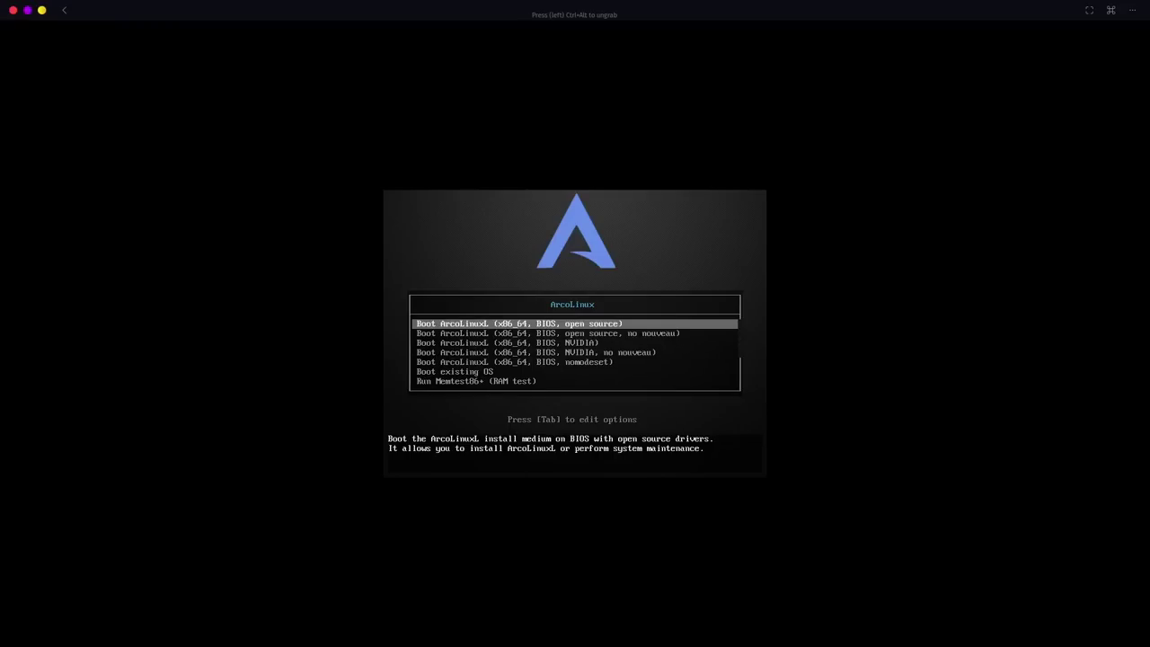
key("Return")
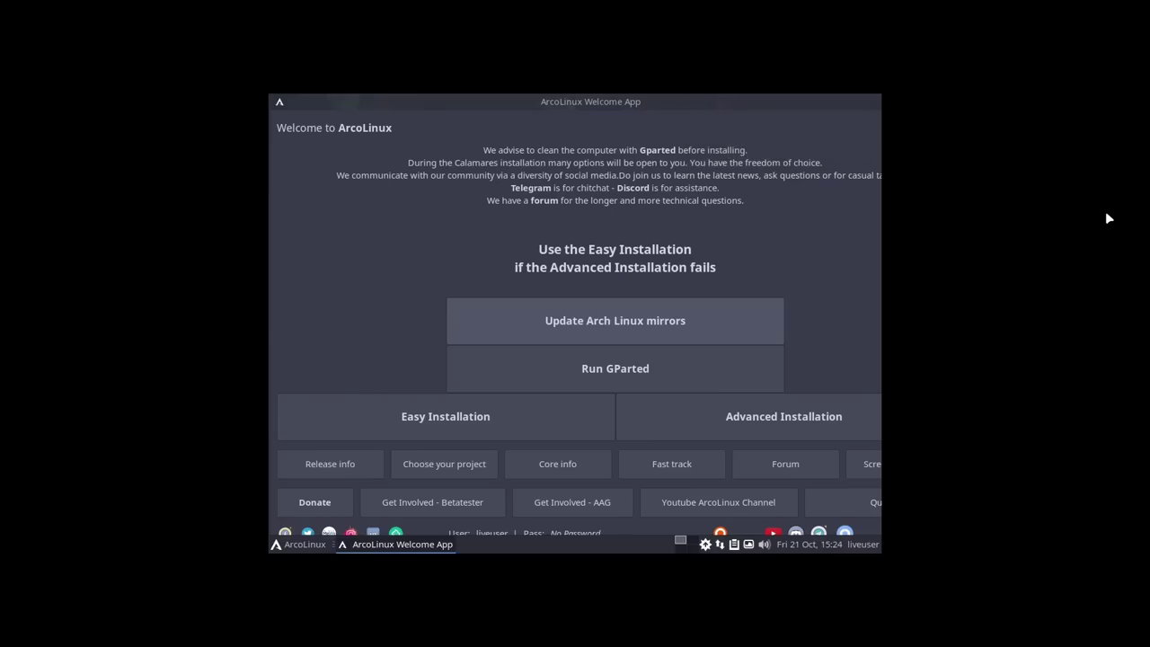
Step: Switch the live desktop to 1920x1080 in Xfce Display settings, keep it, and close the window
left_click(292, 549)
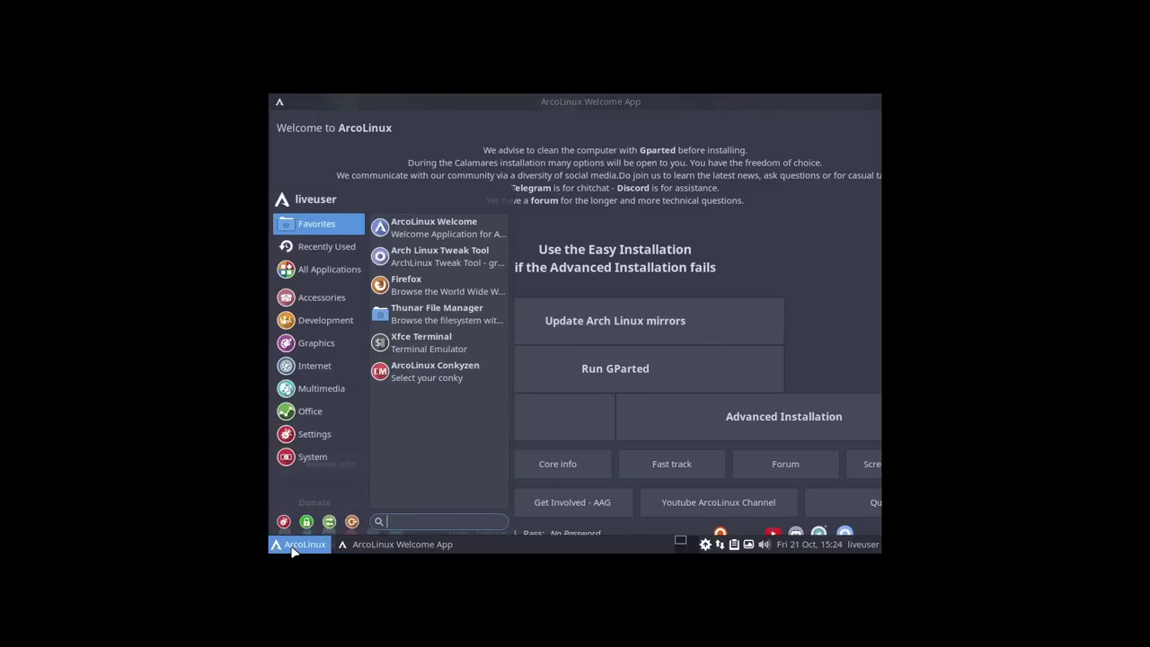
type("display")
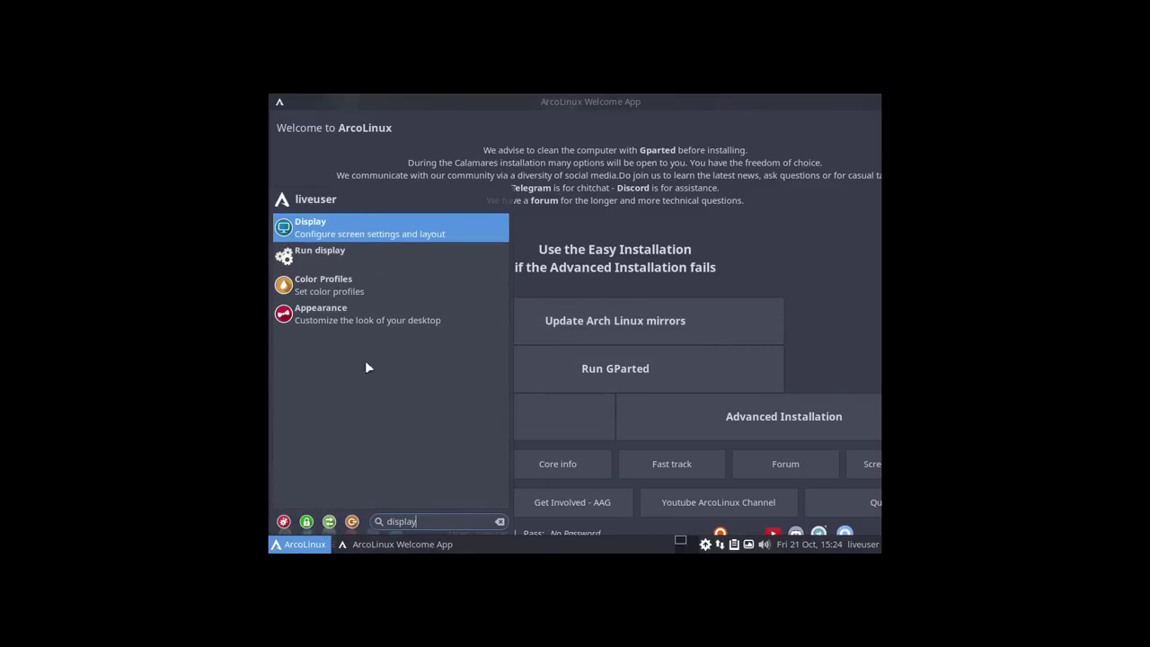
left_click(340, 231)
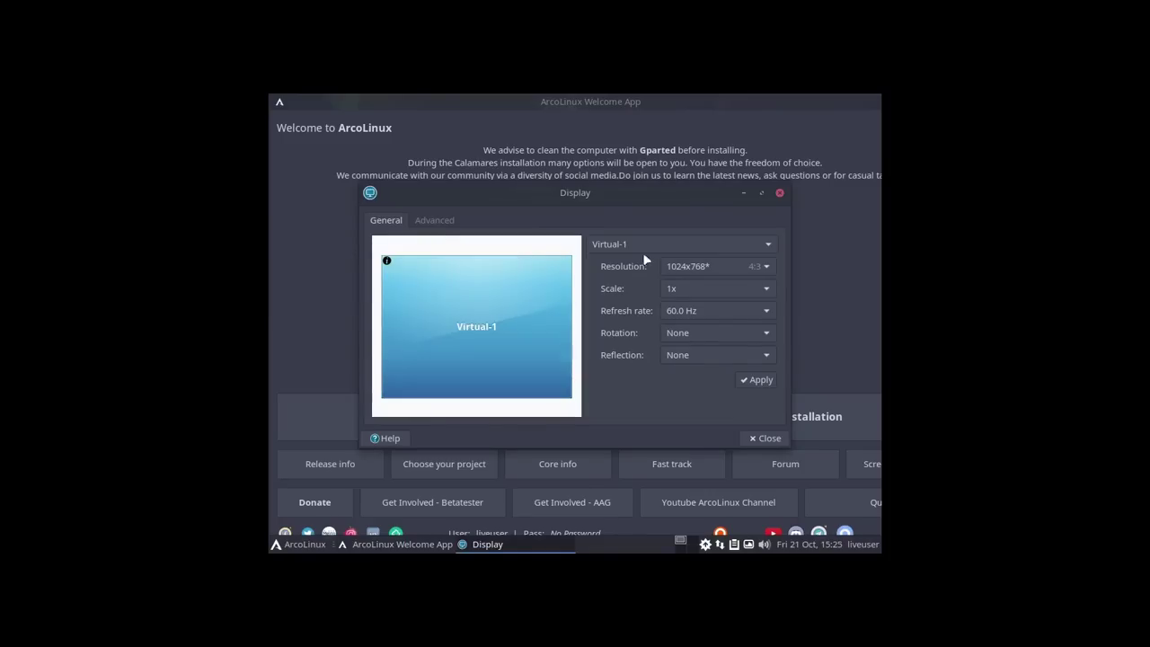
left_click(710, 266)
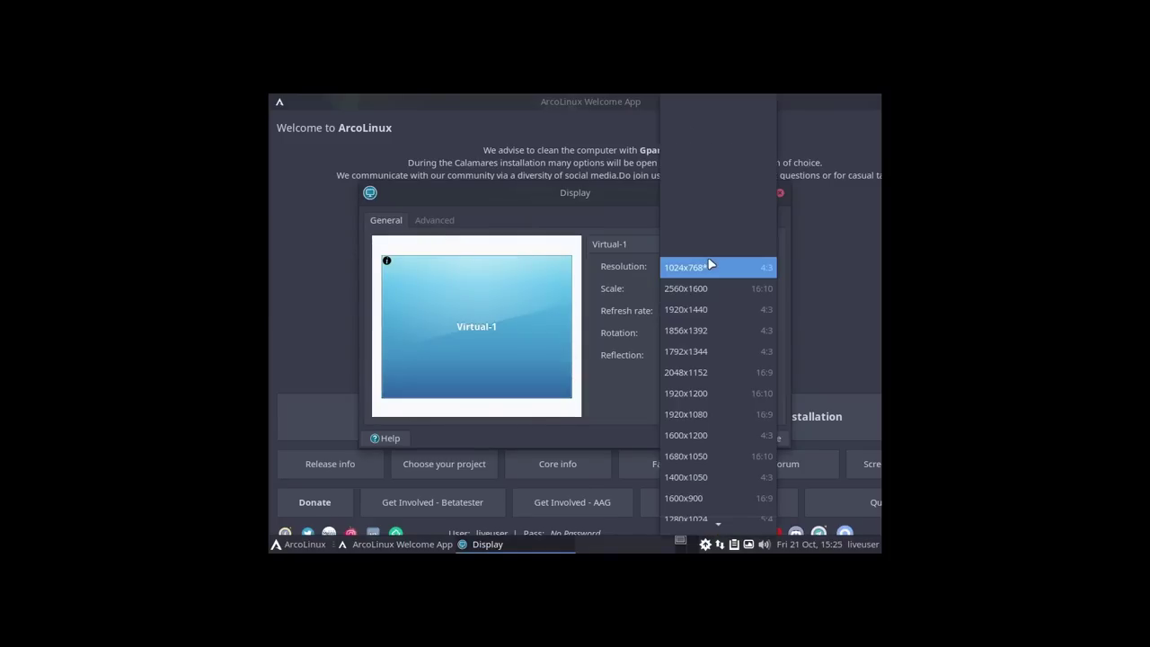
left_click(714, 413)
left_click(749, 378)
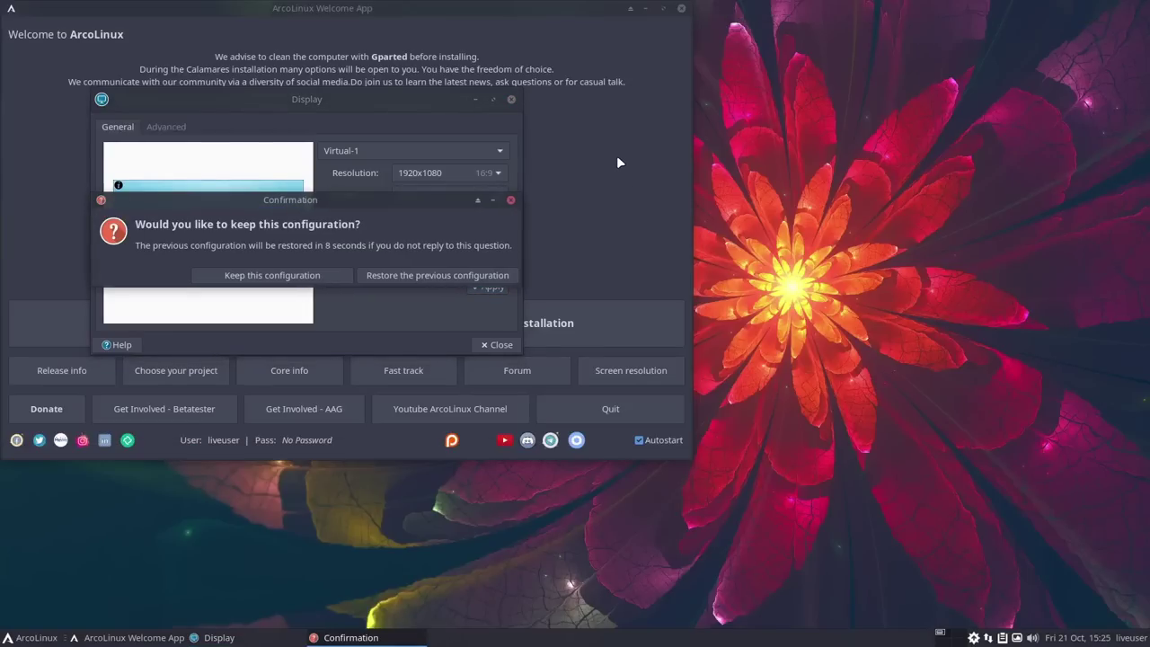
left_click_drag(485, 13, 712, 144)
left_click(318, 95)
left_click(300, 272)
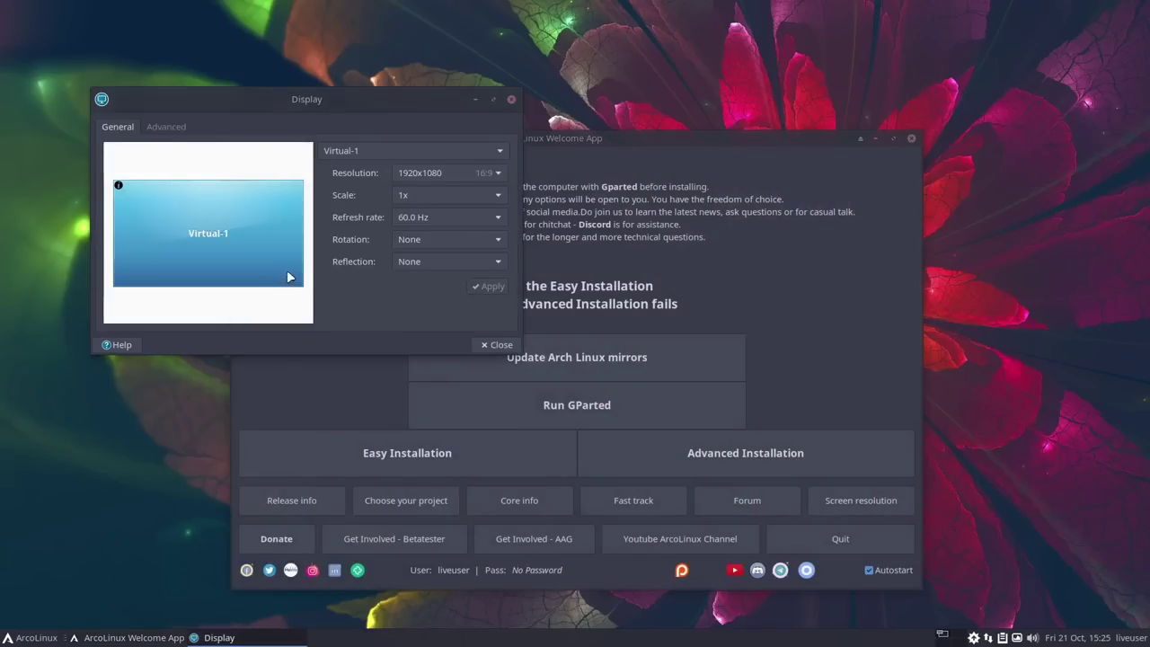
left_click(512, 100)
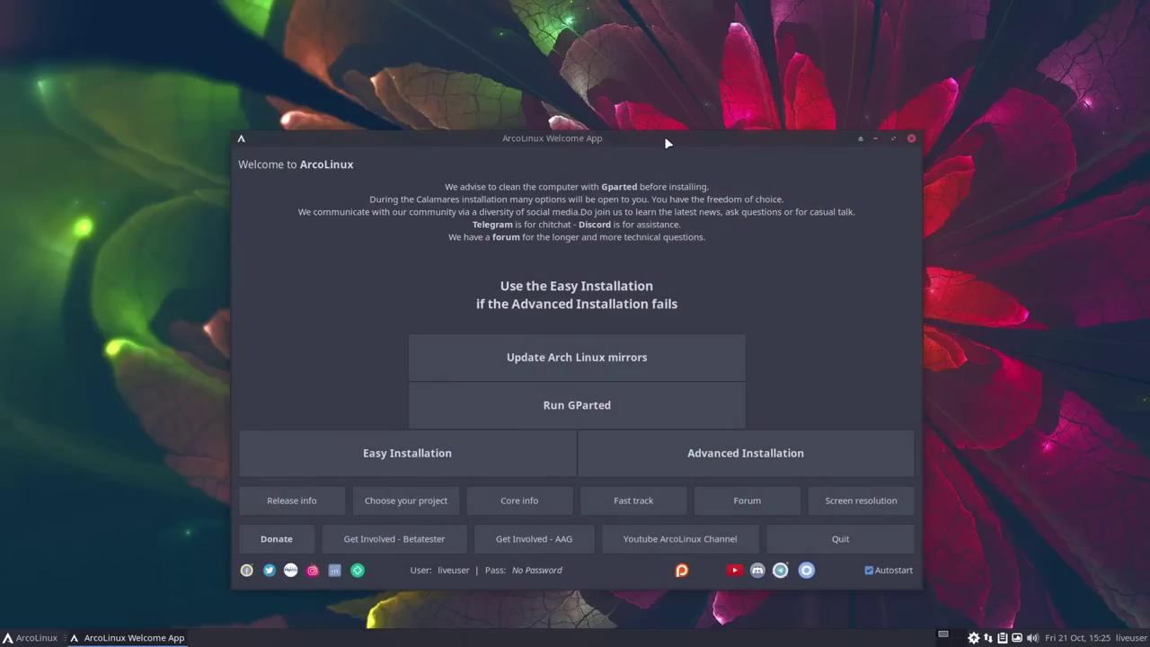
left_click_drag(671, 142, 657, 99)
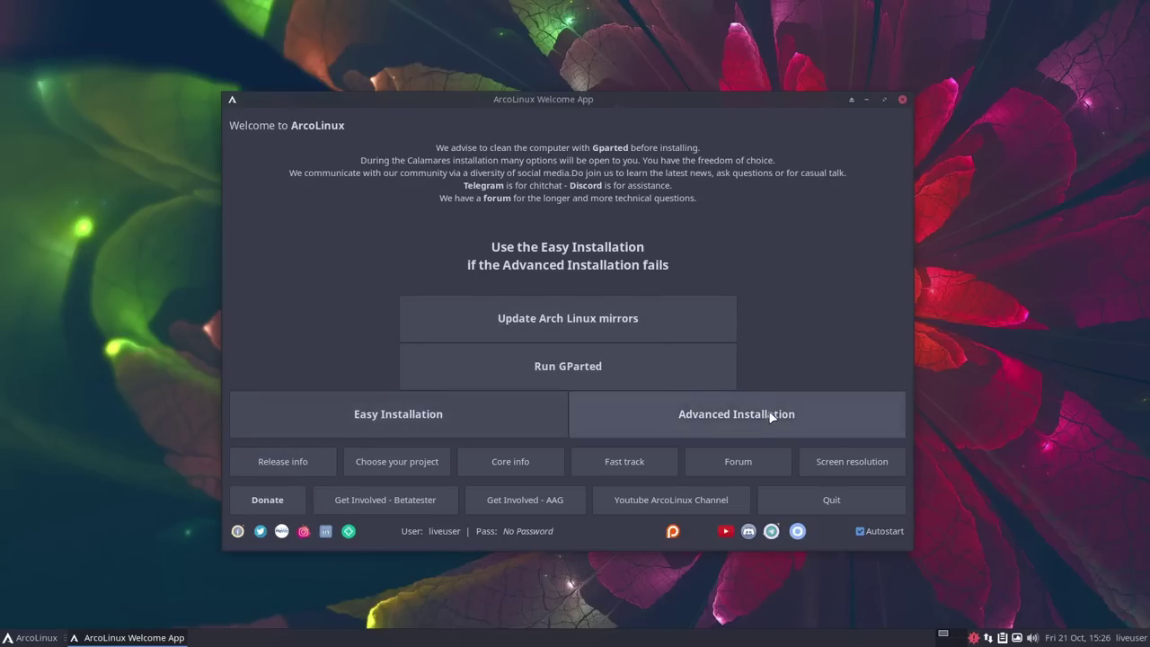
left_click(435, 414)
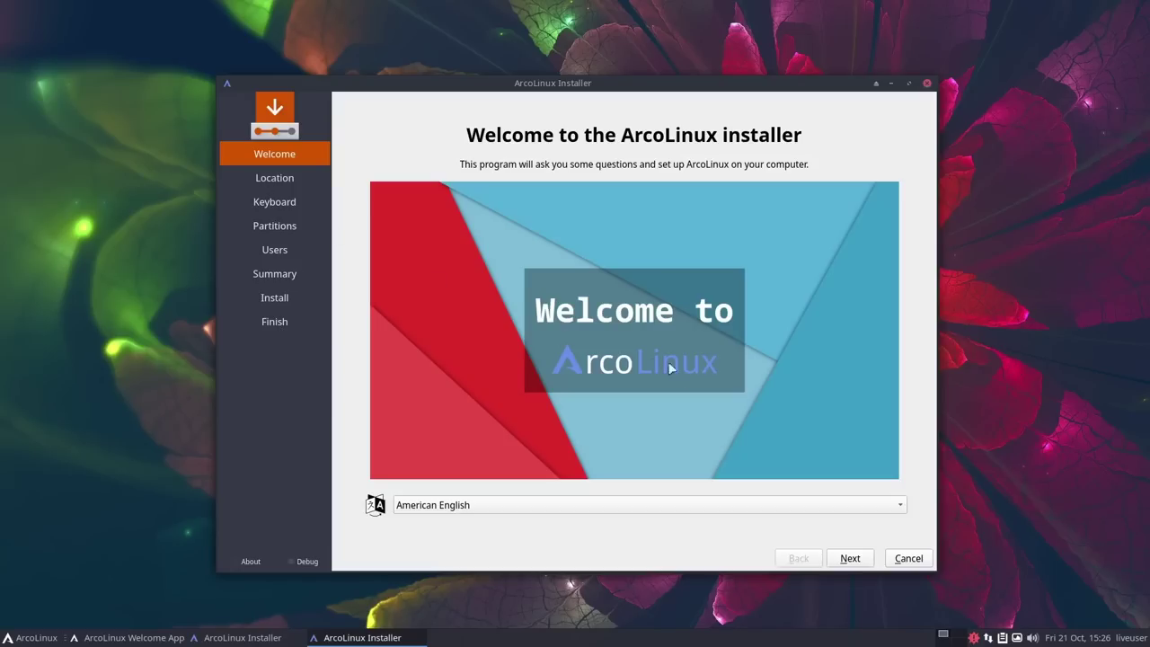
left_click(901, 559)
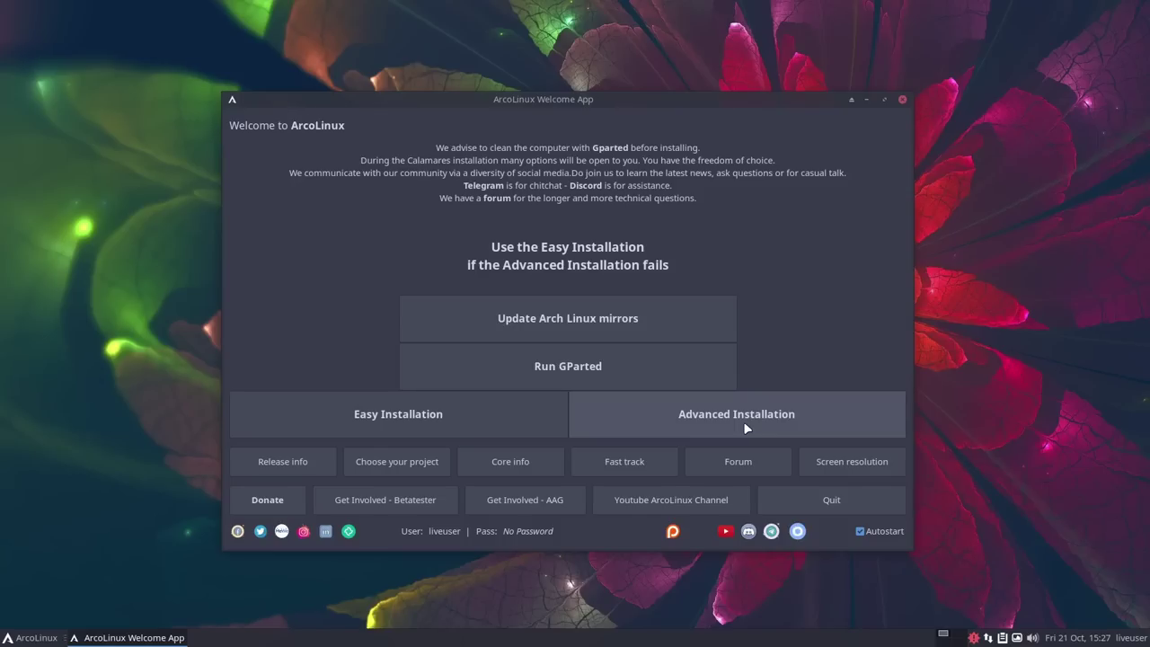
Step: Launch the Advanced Installation to open the ArcoLinux Installer on its Welcome page
left_click(745, 428)
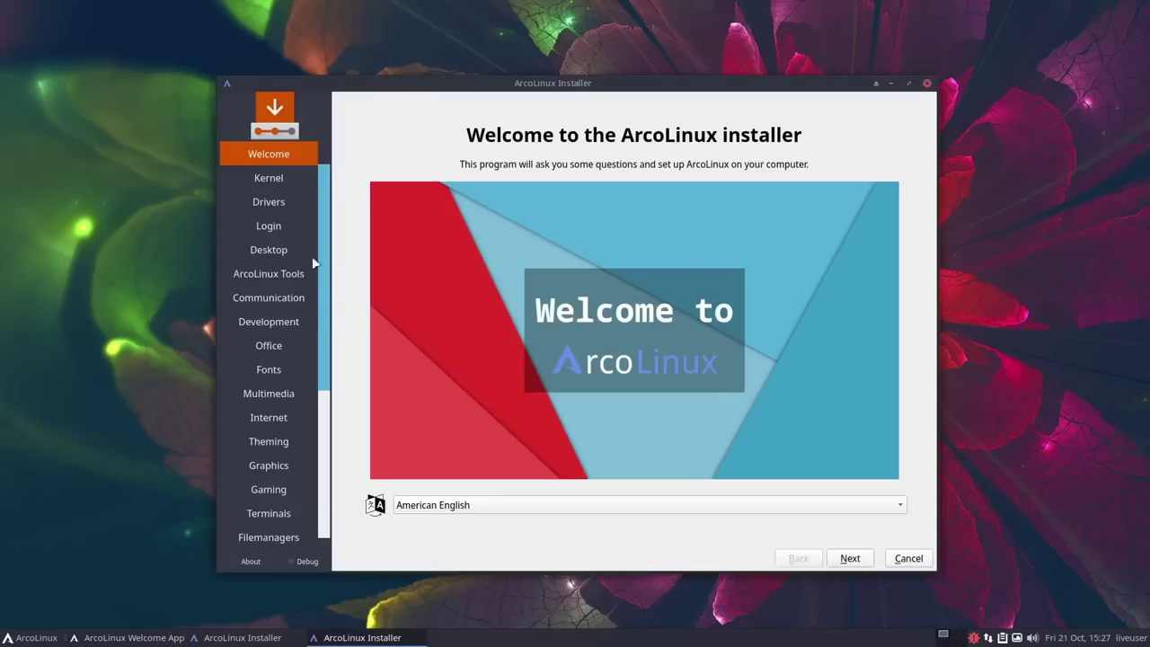
scroll(281, 252, "down", 5)
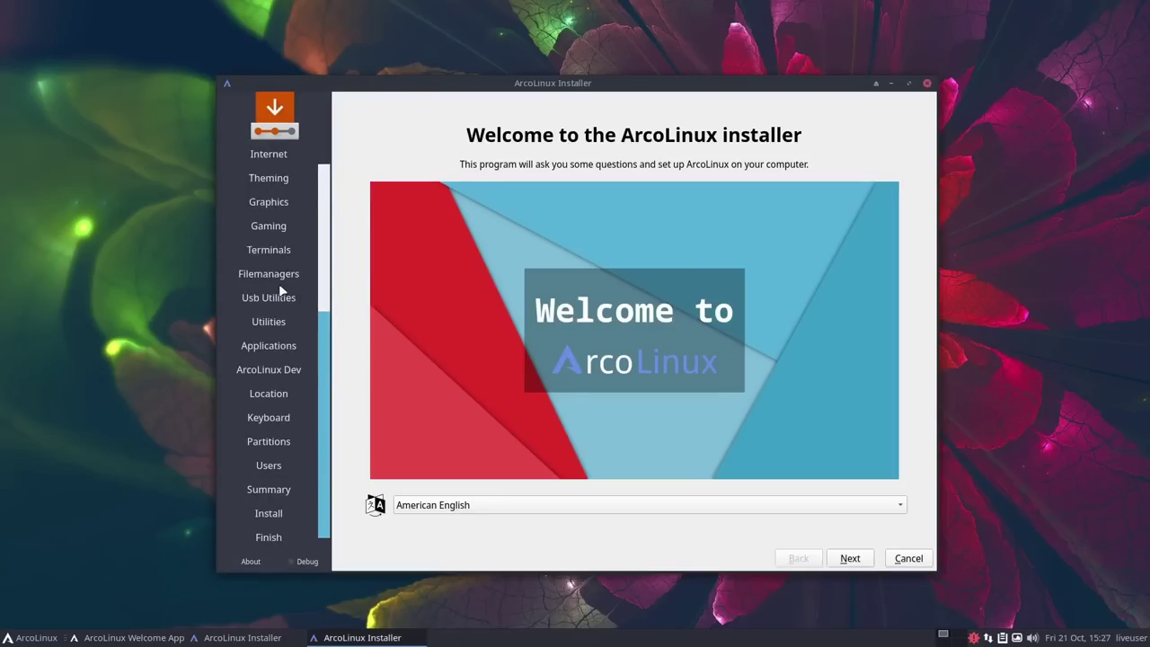
scroll(280, 291, "up", 5)
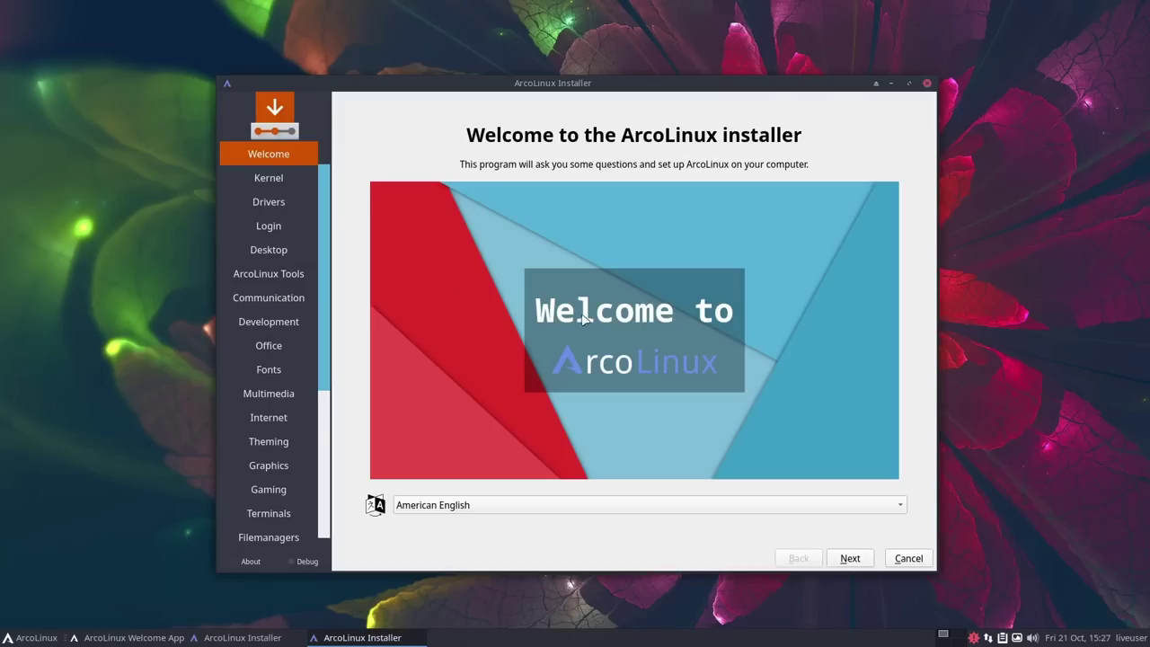
Step: Select the default Linux kernel, the xf86-video-intel driver and the Sddm login manager
left_click(849, 559)
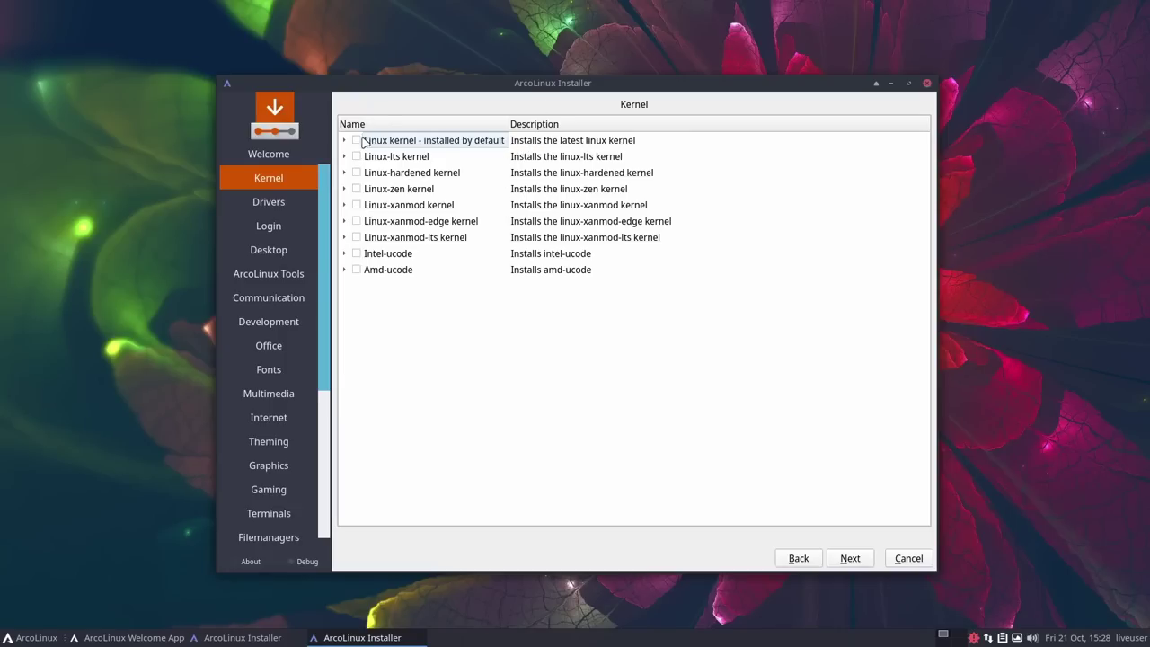
left_click(358, 141)
left_click(850, 558)
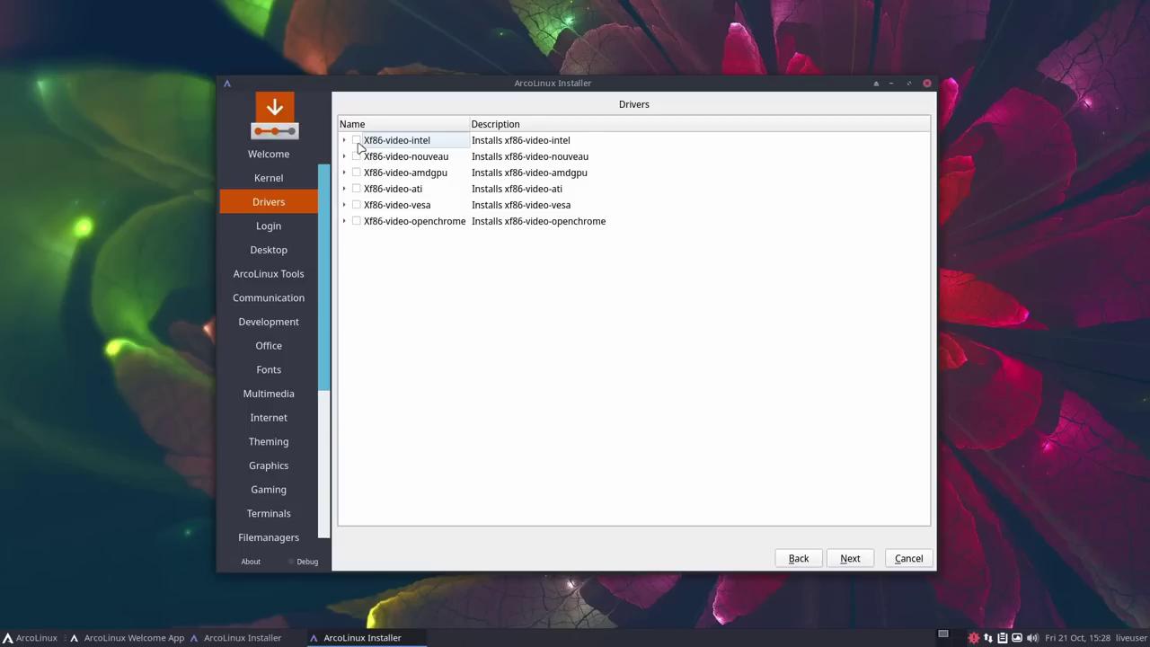
left_click(356, 141)
left_click(851, 558)
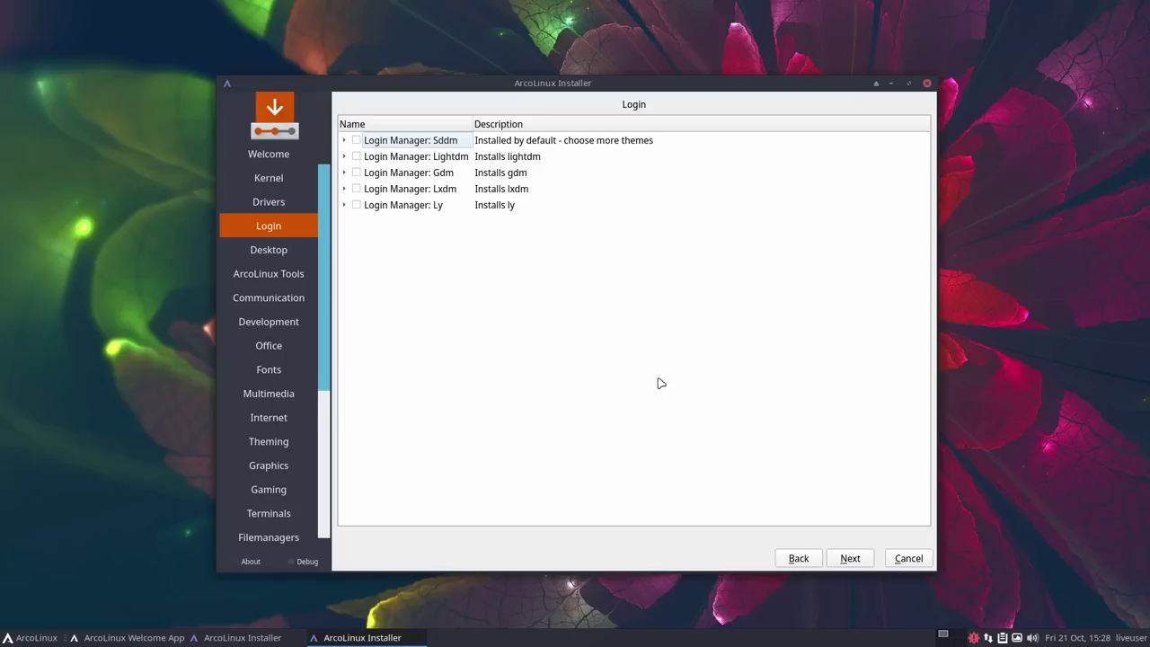
left_click(356, 140)
left_click(849, 558)
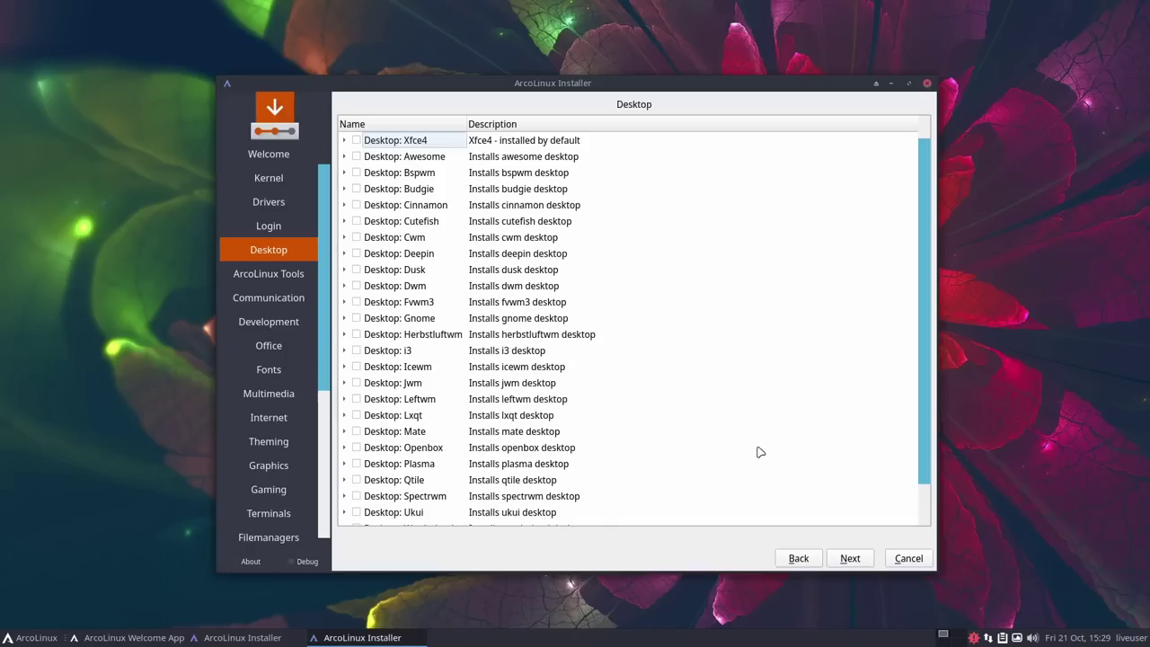
Step: Tick 'Desktop: Gnome' next to the default Xfce4 on the Desktop page
scroll(924, 460, "down", 1)
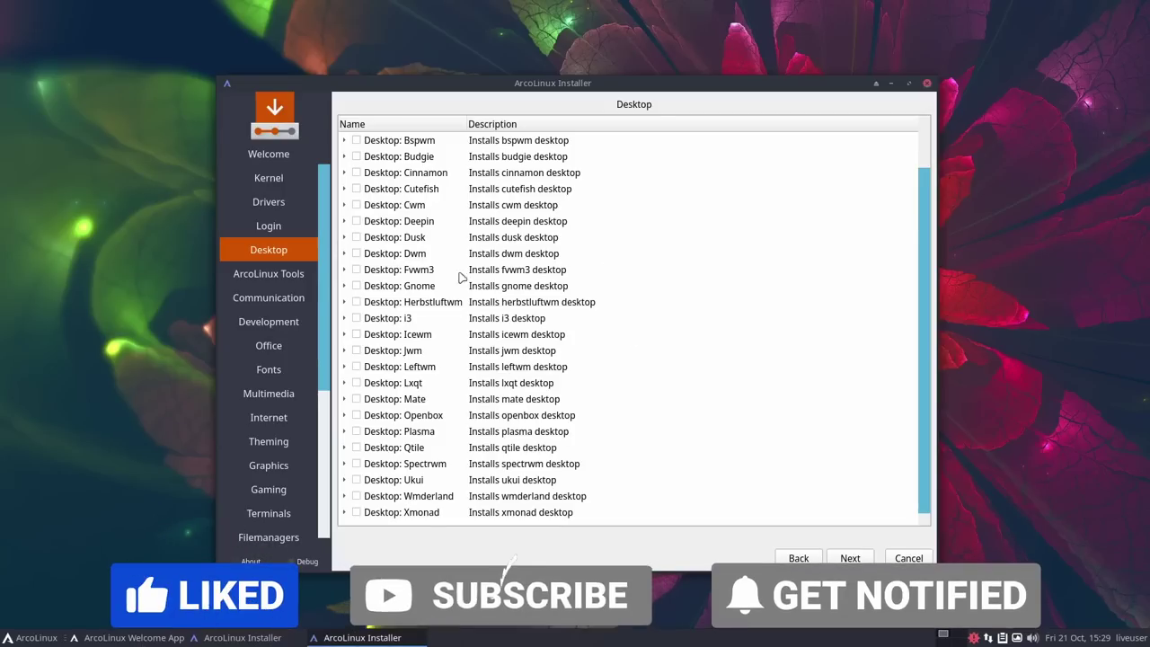
scroll(590, 360, "up", 1)
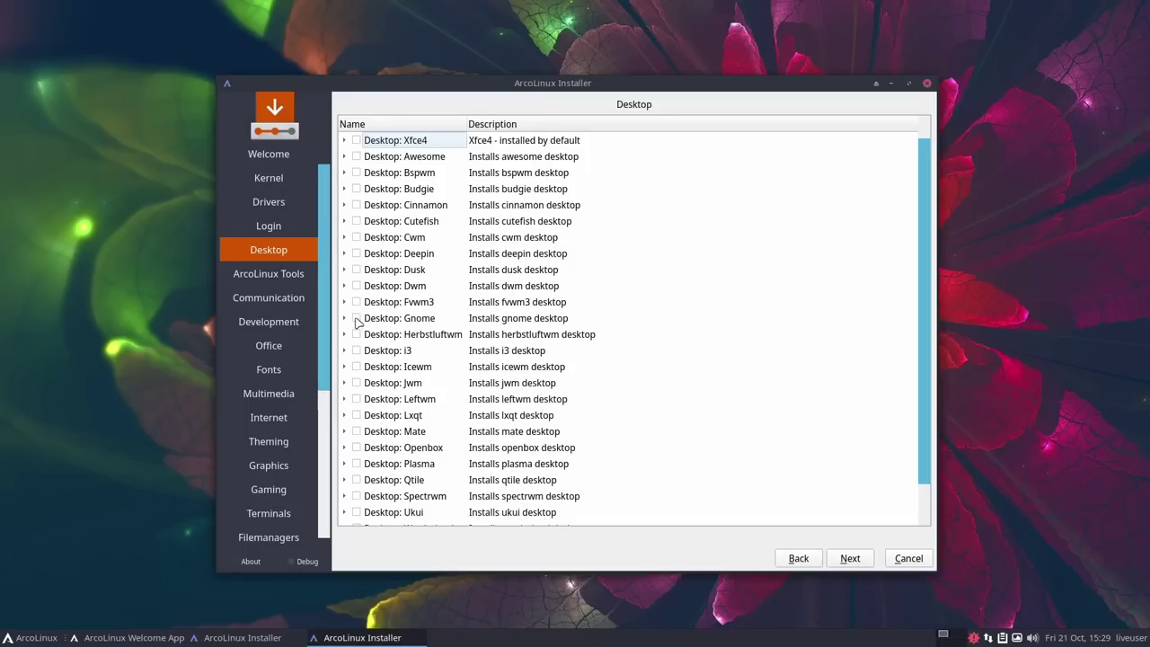
left_click(358, 320)
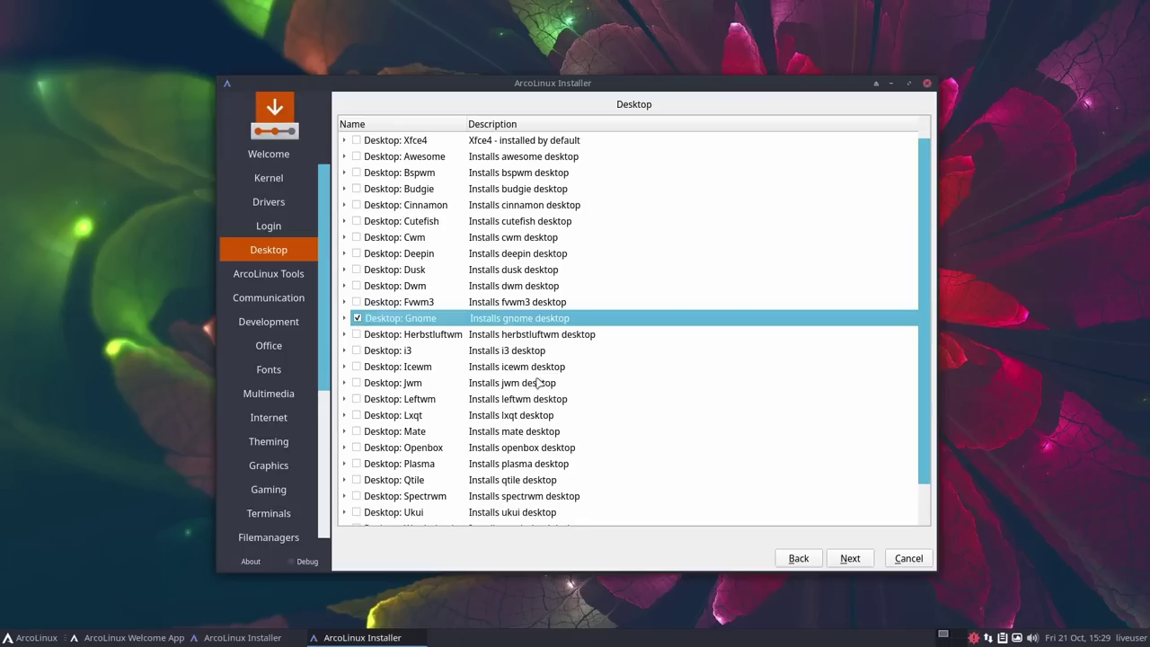
Step: On ArcoLinux Tools, leave the Steam meta packages unticked and add archlinux-logout-git and archlinux-tweak-tool-git
left_click(850, 558)
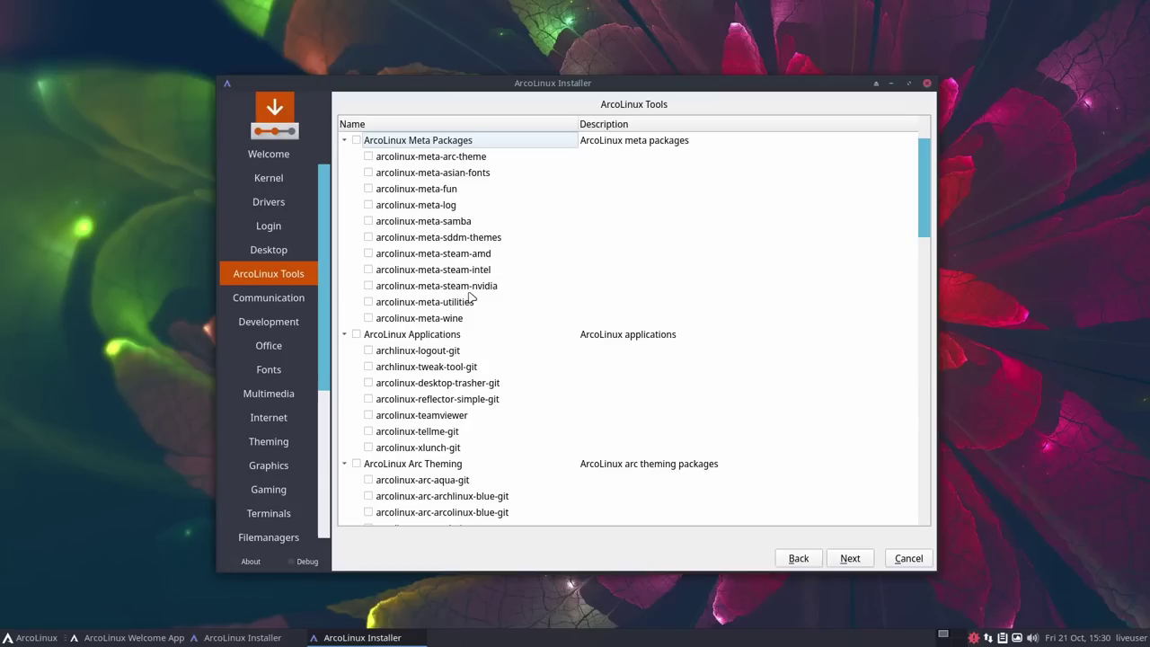
left_click(368, 286)
left_click(368, 286)
left_click(368, 270)
left_click(368, 270)
left_click(368, 351)
left_click(369, 368)
Step: Add every package in the ArcoLinux Arc Theming group
scroll(463, 361, "down", 3)
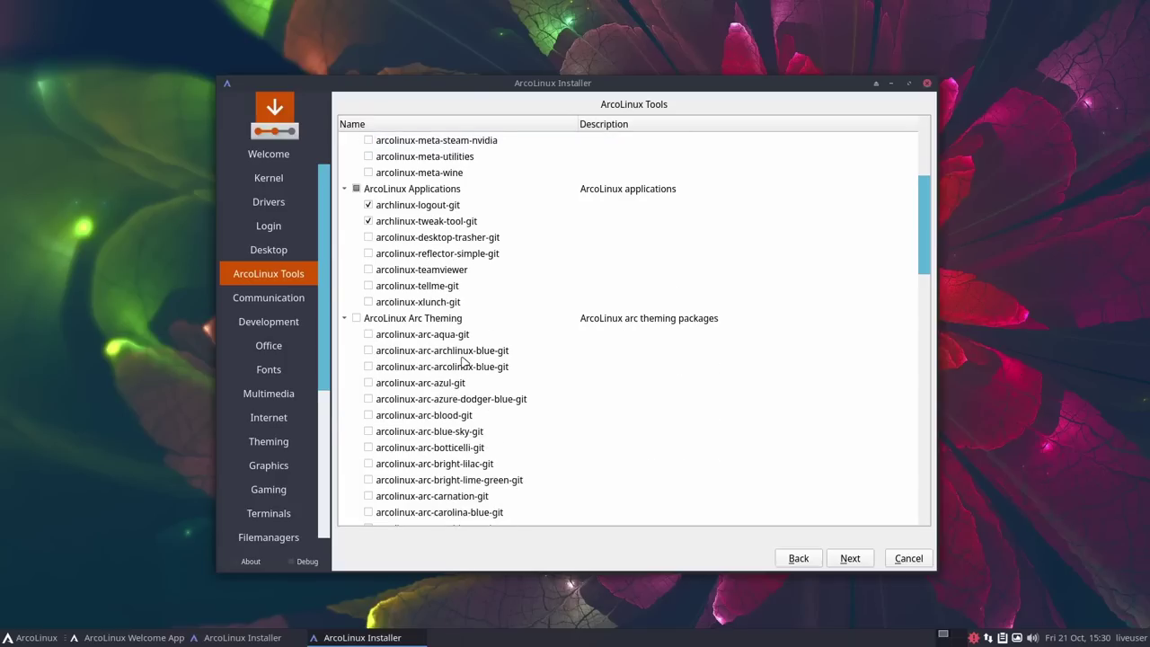
scroll(463, 361, "down", 1)
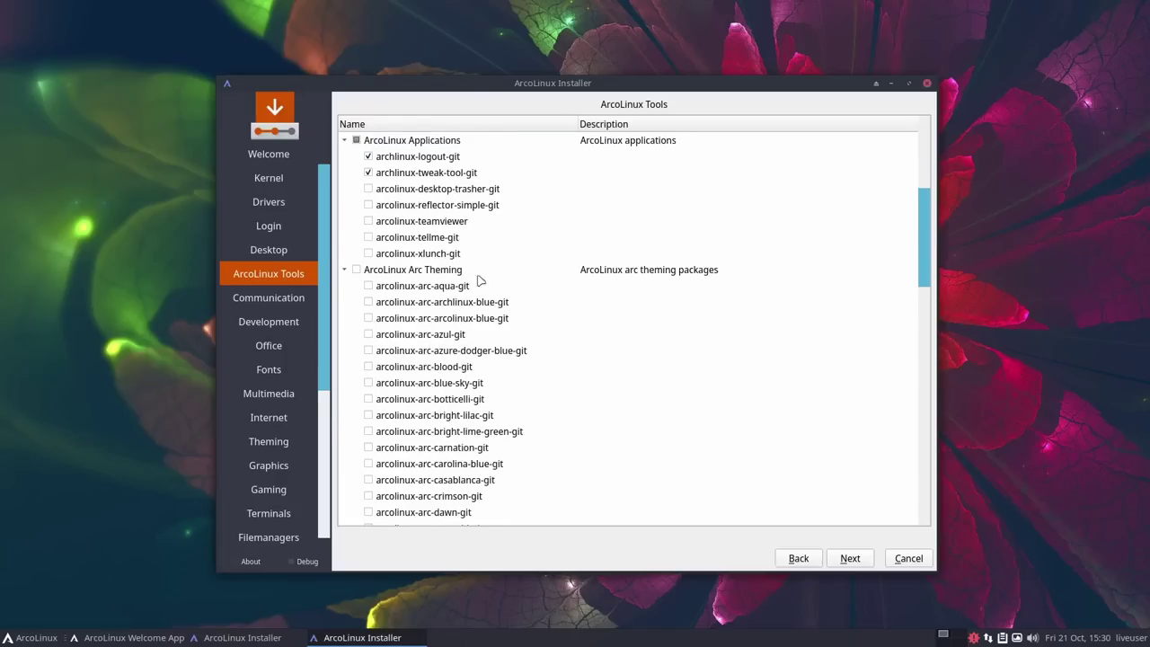
scroll(499, 283, "down", 1)
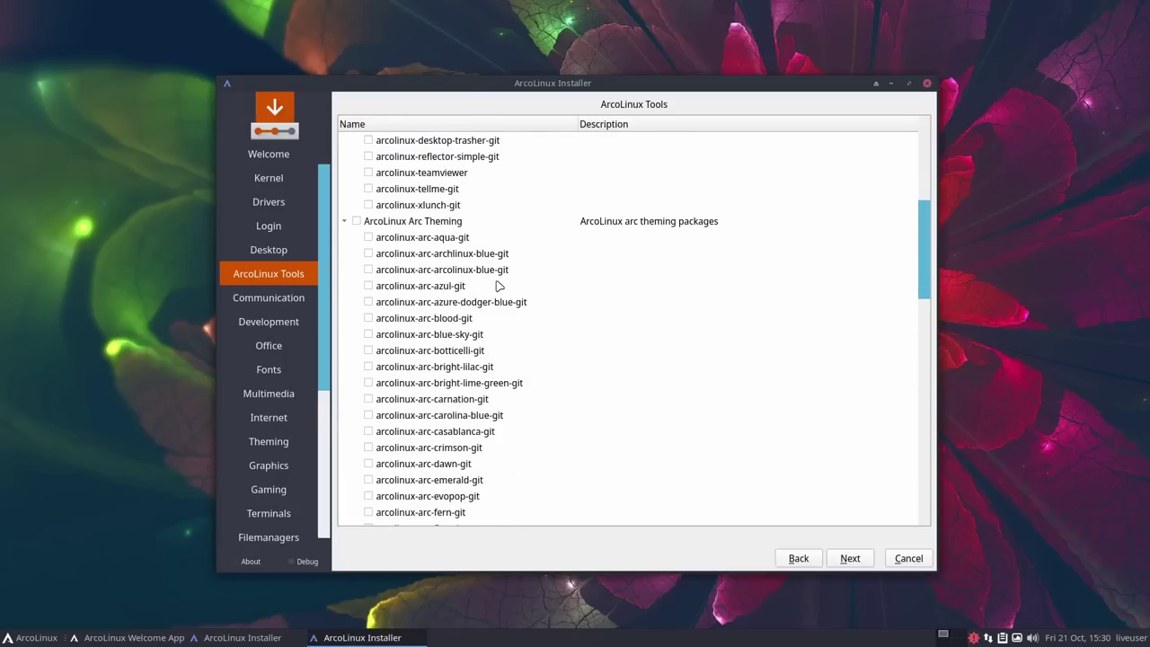
scroll(499, 286, "up", 1)
left_click(356, 269)
scroll(524, 293, "down", 16)
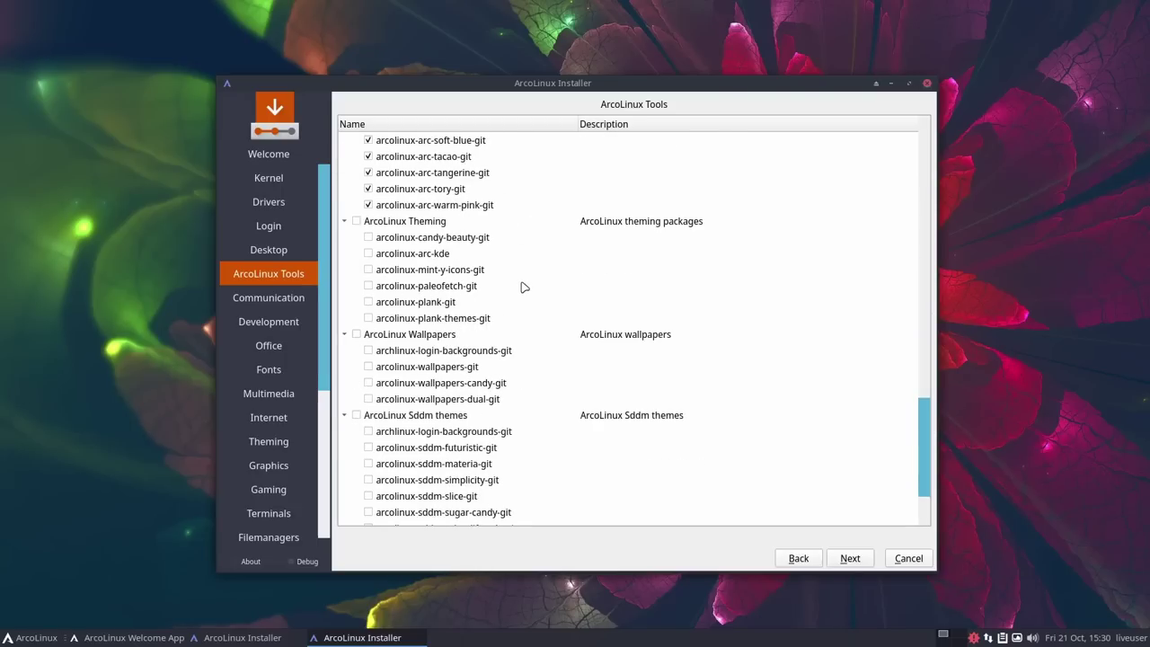
scroll(524, 287, "up", 1)
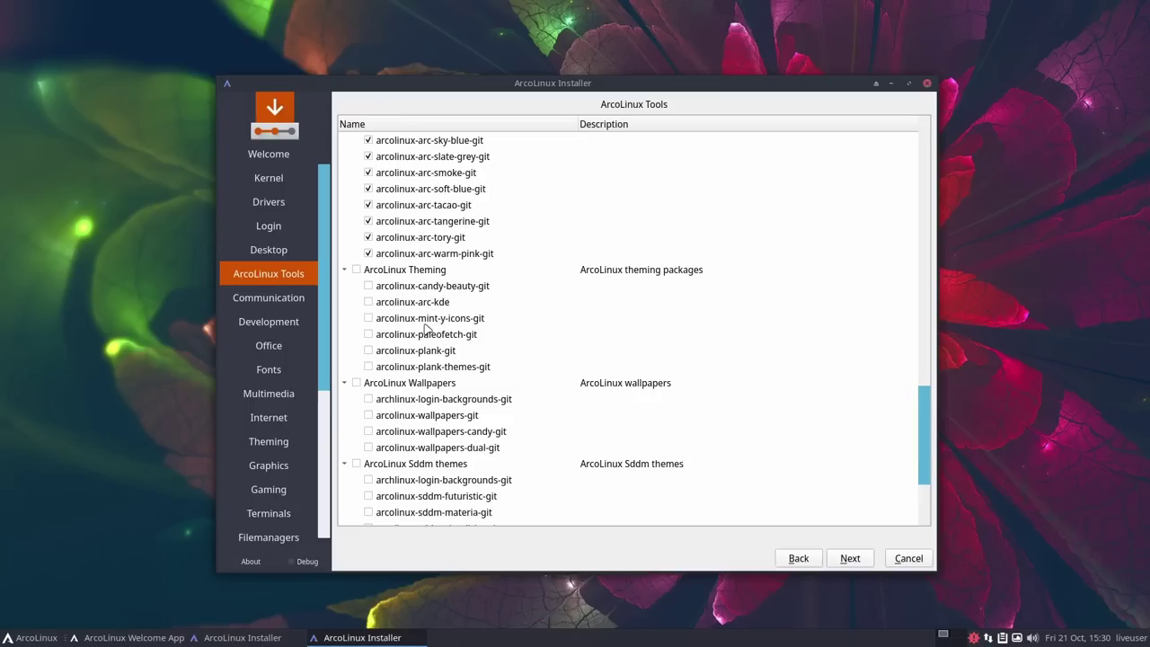
Step: Add arcolinux-paleofetch-git plus the Wallpapers and Sddm themes groups, then continue
left_click(368, 335)
scroll(371, 338, "down", 1)
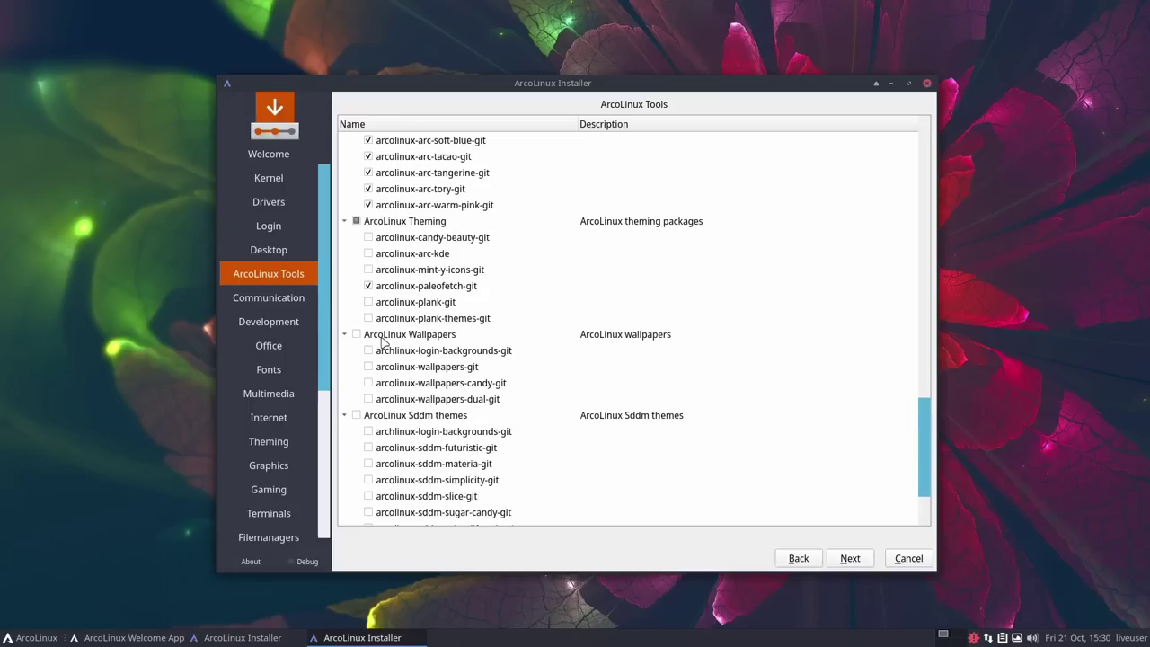
left_click(356, 335)
scroll(514, 333, "down", 1)
scroll(514, 332, "down", 1)
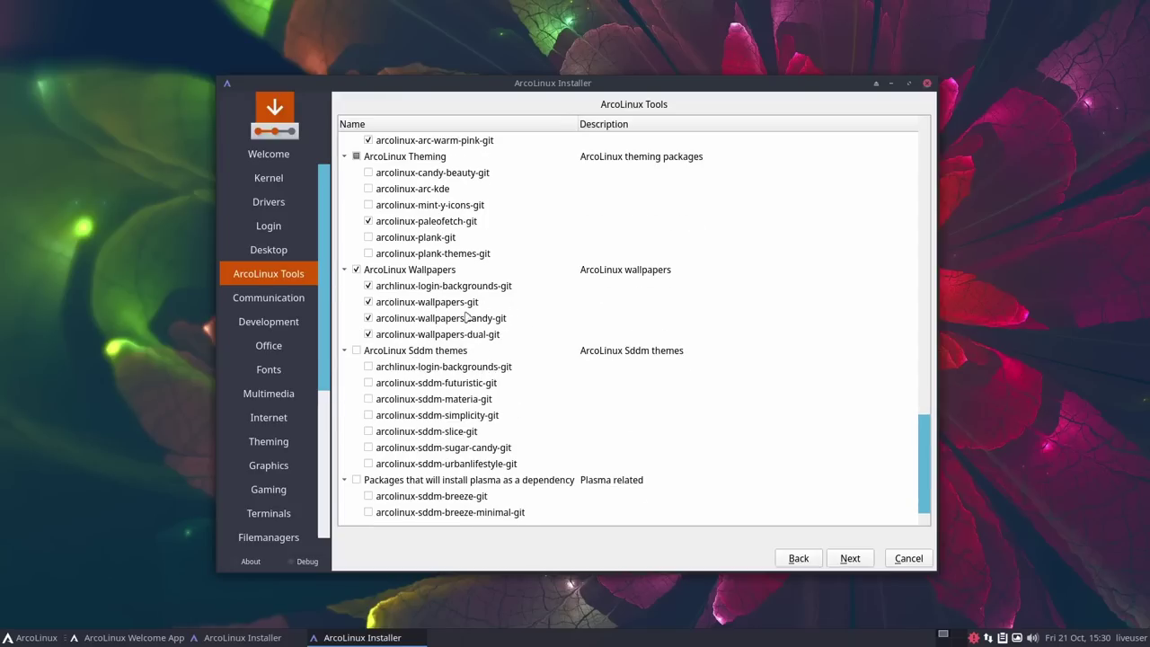
left_click(356, 351)
left_click(848, 558)
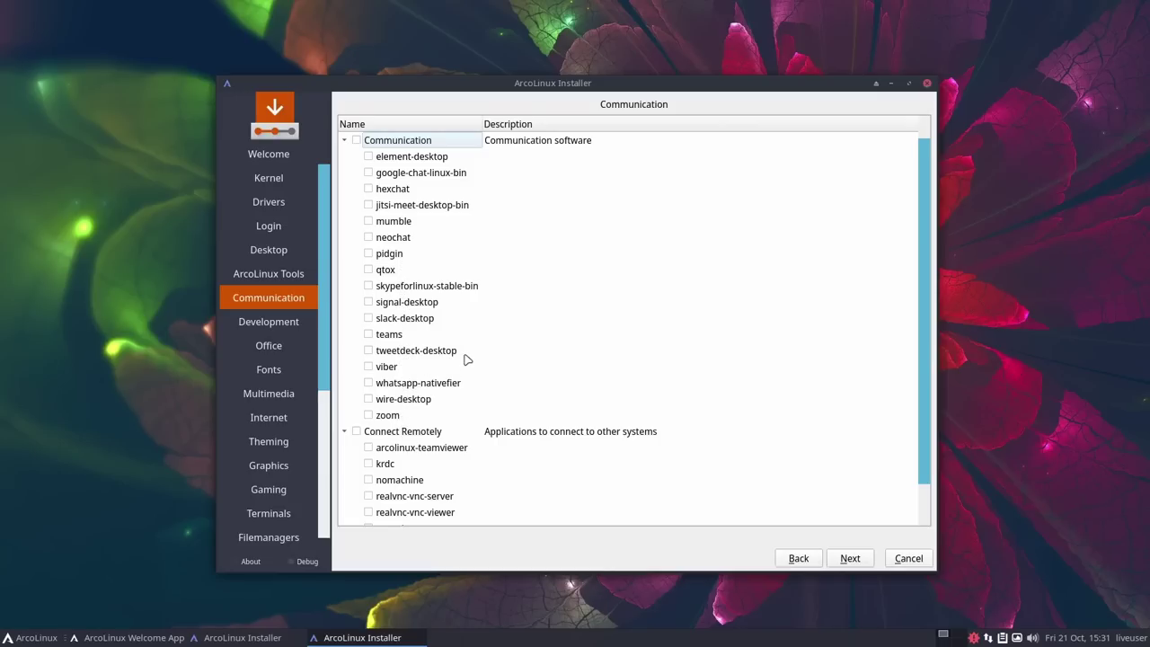
Step: Go past the Communication and Development lists without ticking anything, advancing to Office
scroll(526, 440, "down", 1)
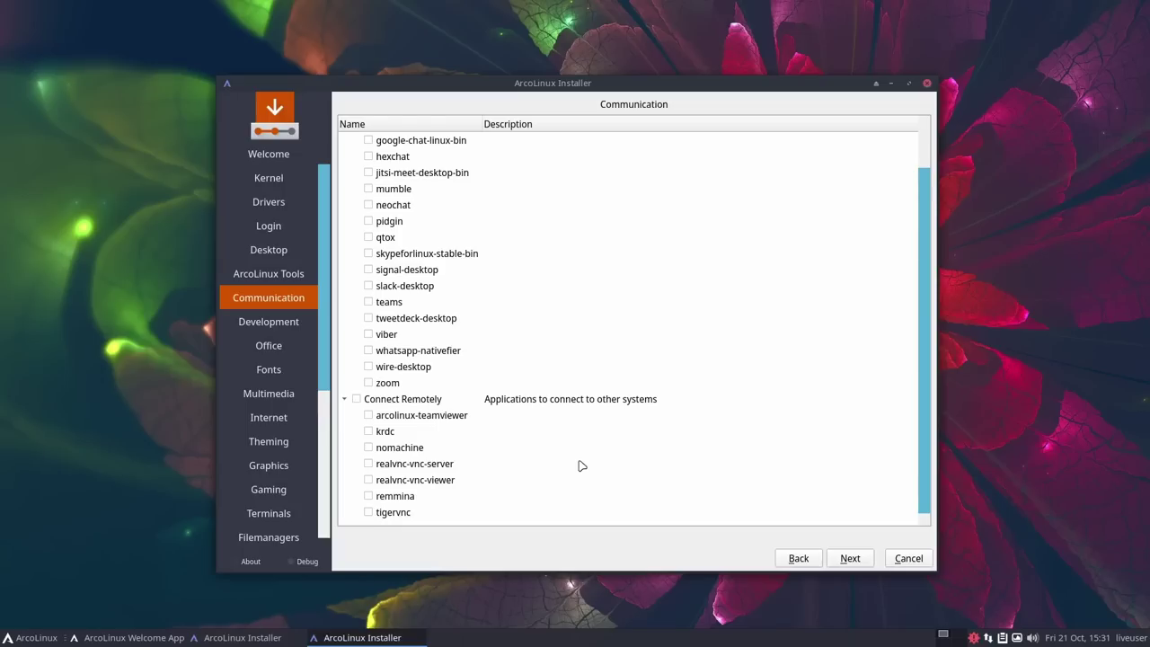
left_click(295, 323)
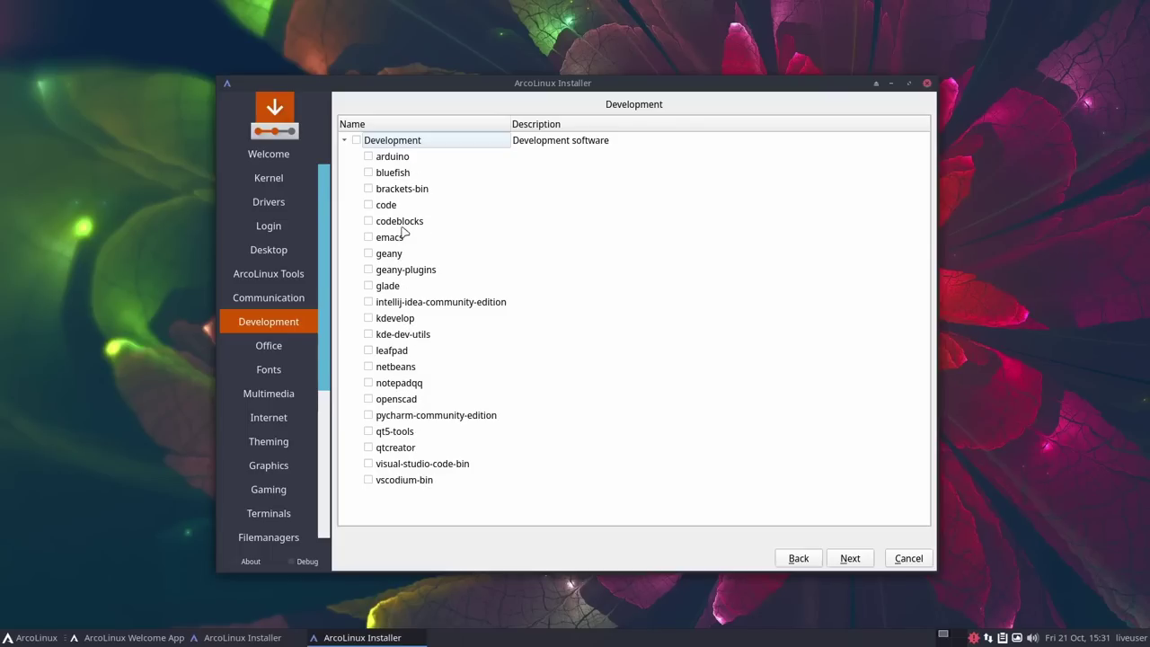
left_click(850, 560)
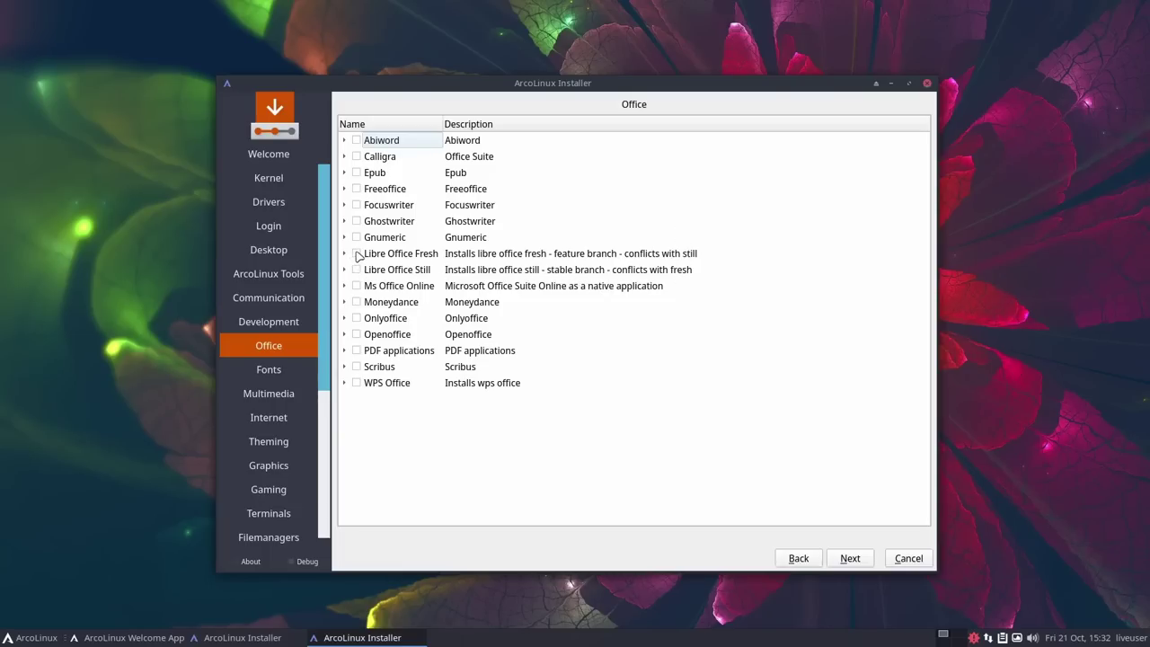
Step: Tick Libre Office Fresh on the Office page
left_click(357, 254)
Step: On the Fonts page, tick awesome-terminal-fonts, ttf-carlito, ttf-eurof and ttf-hellvetica
left_click(853, 560)
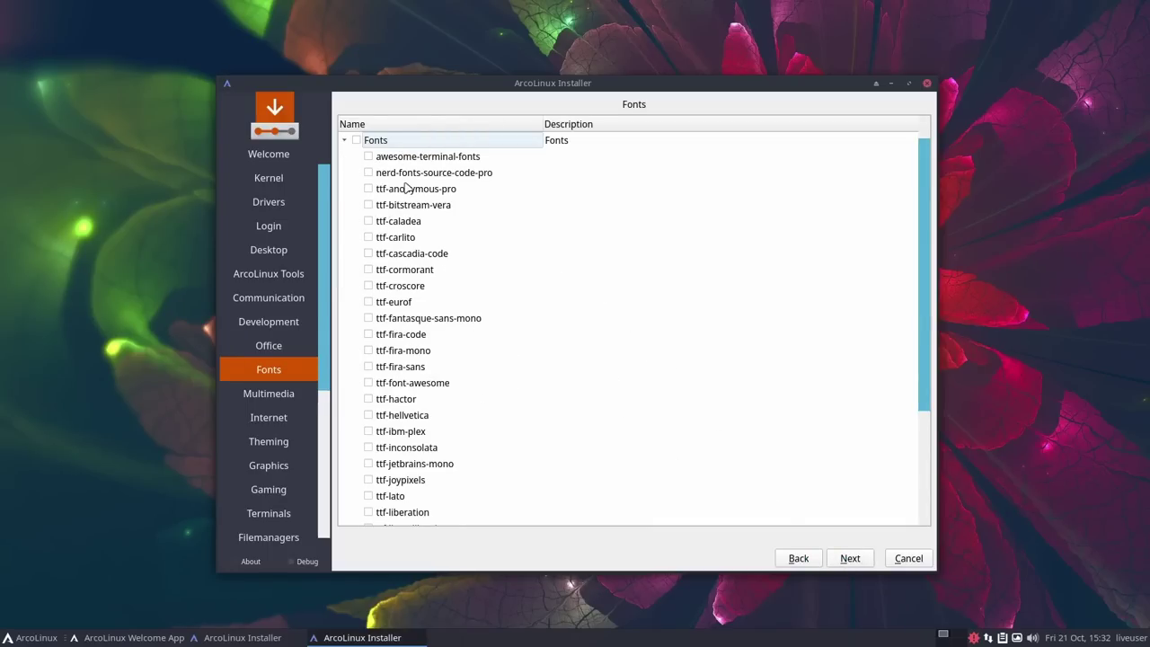
scroll(416, 396, "down", 2)
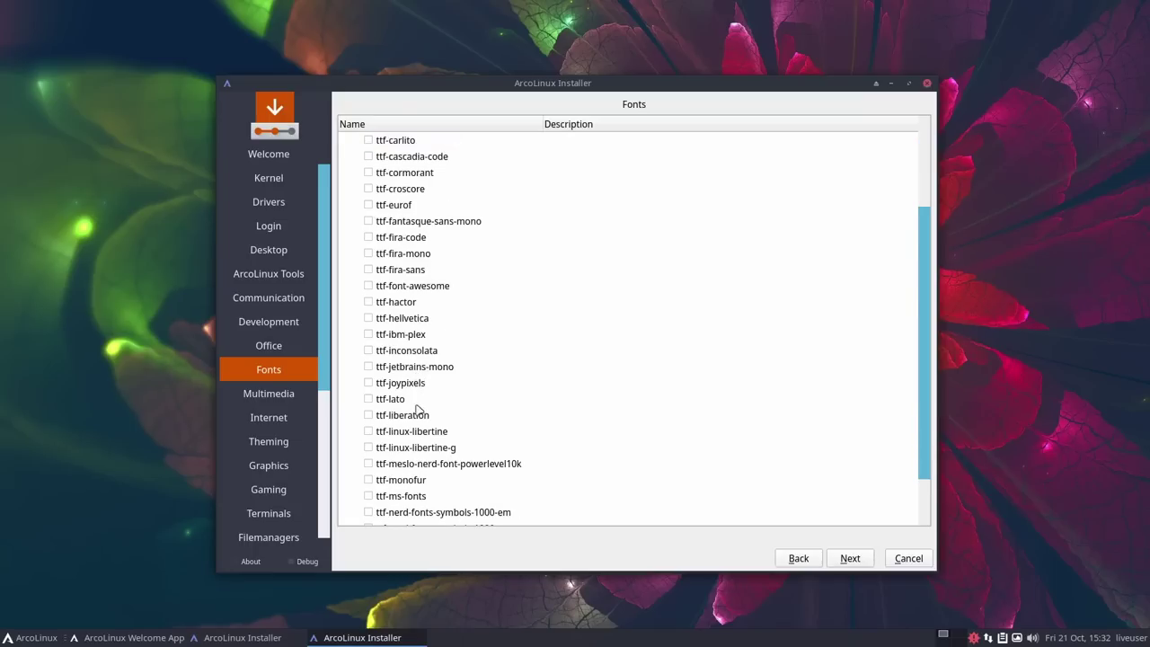
scroll(416, 414, "down", 1)
scroll(411, 409, "up", 3)
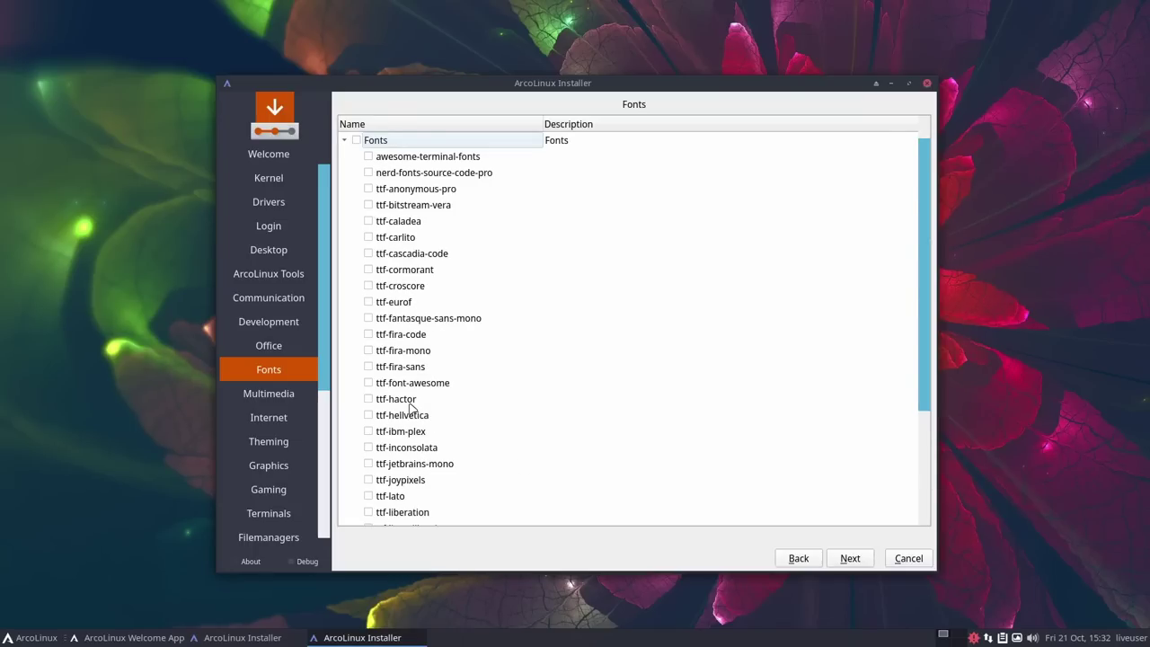
left_click(368, 156)
left_click(368, 237)
left_click(368, 302)
left_click(368, 415)
Step: On the Multimedia page, tick obs-studio and kdenlive under Video Software
left_click(850, 558)
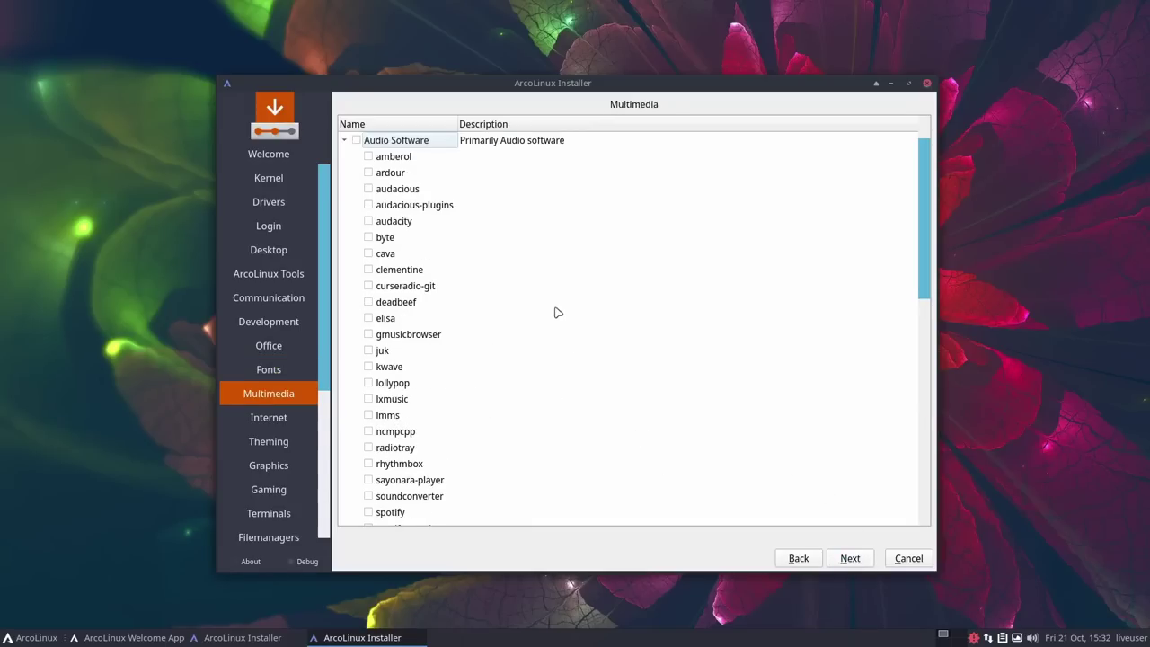
scroll(500, 290, "down", 6)
scroll(499, 290, "up", 6)
scroll(424, 290, "down", 1)
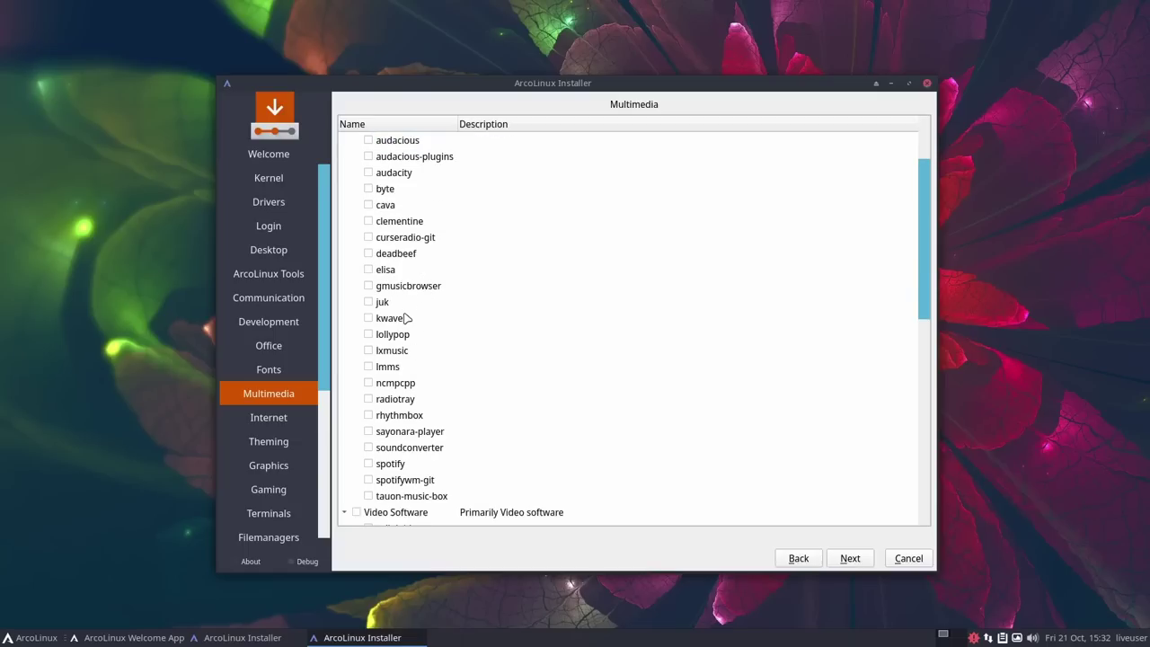
scroll(413, 314, "down", 5)
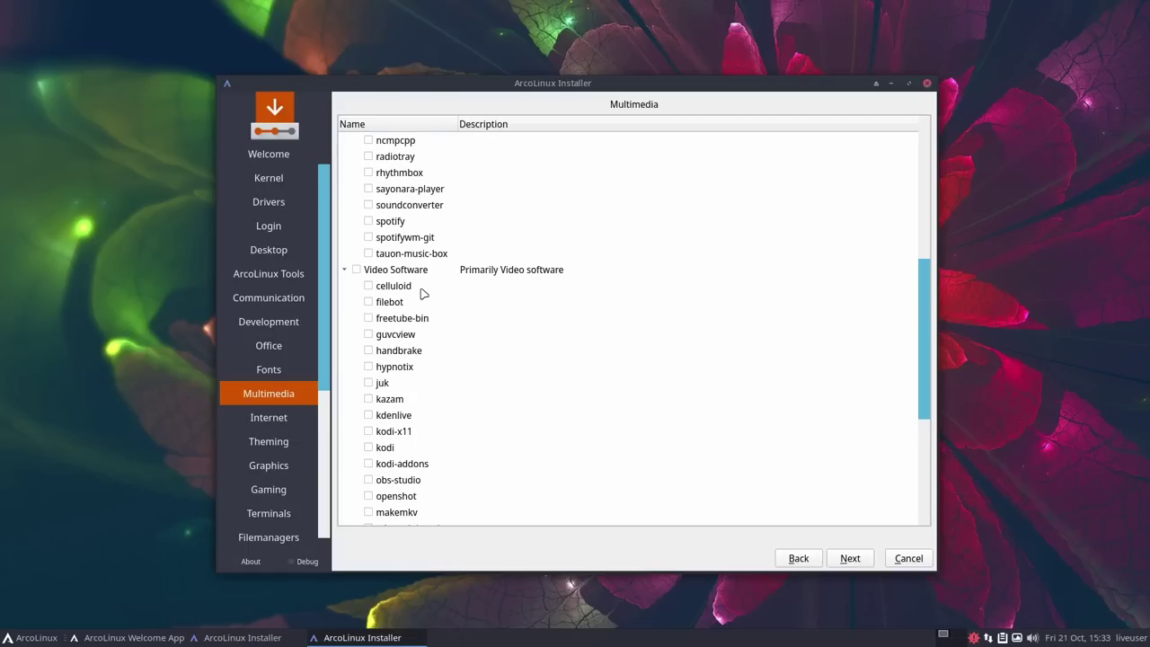
scroll(423, 293, "down", 3)
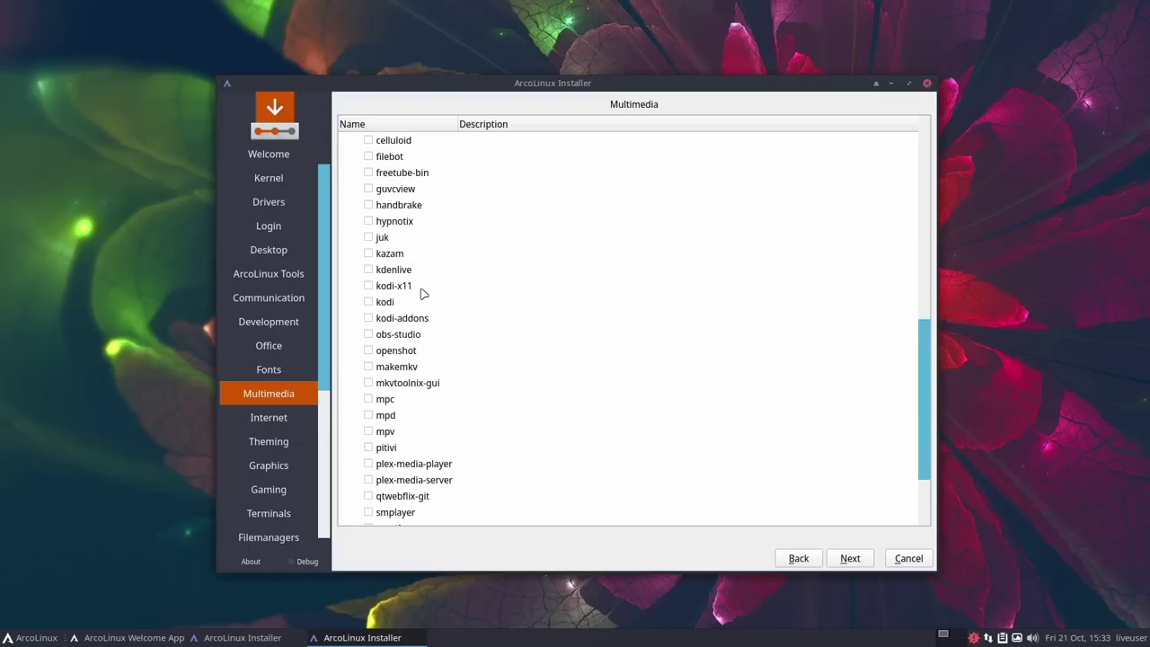
left_click(368, 335)
scroll(473, 311, "down", 2)
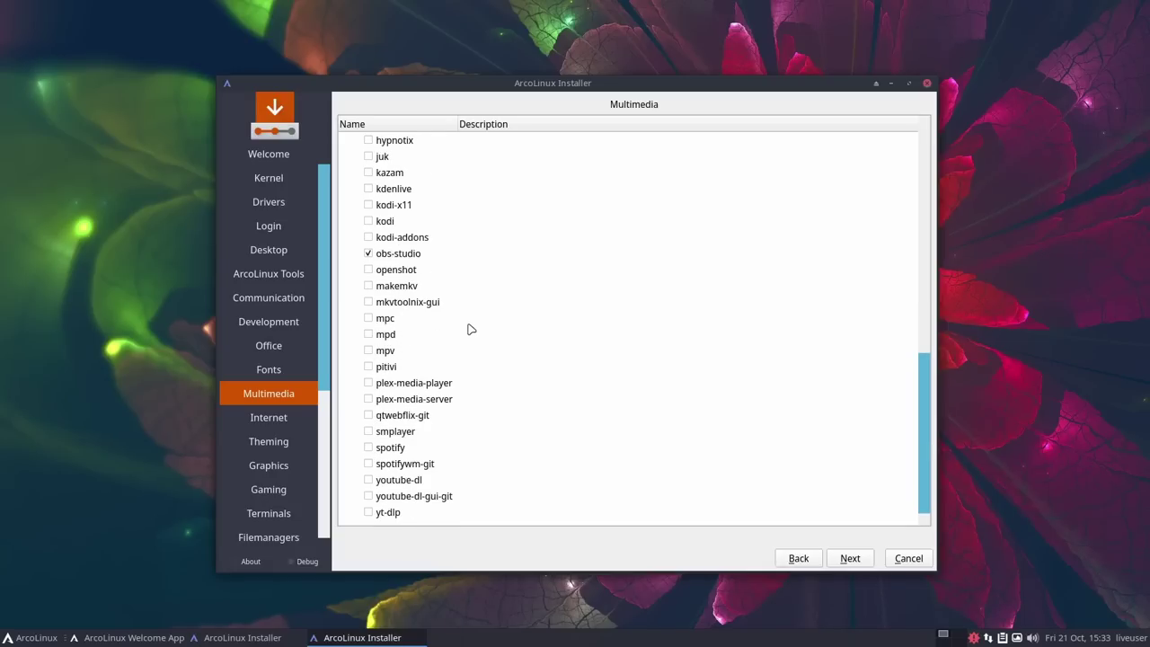
scroll(471, 329, "up", 1)
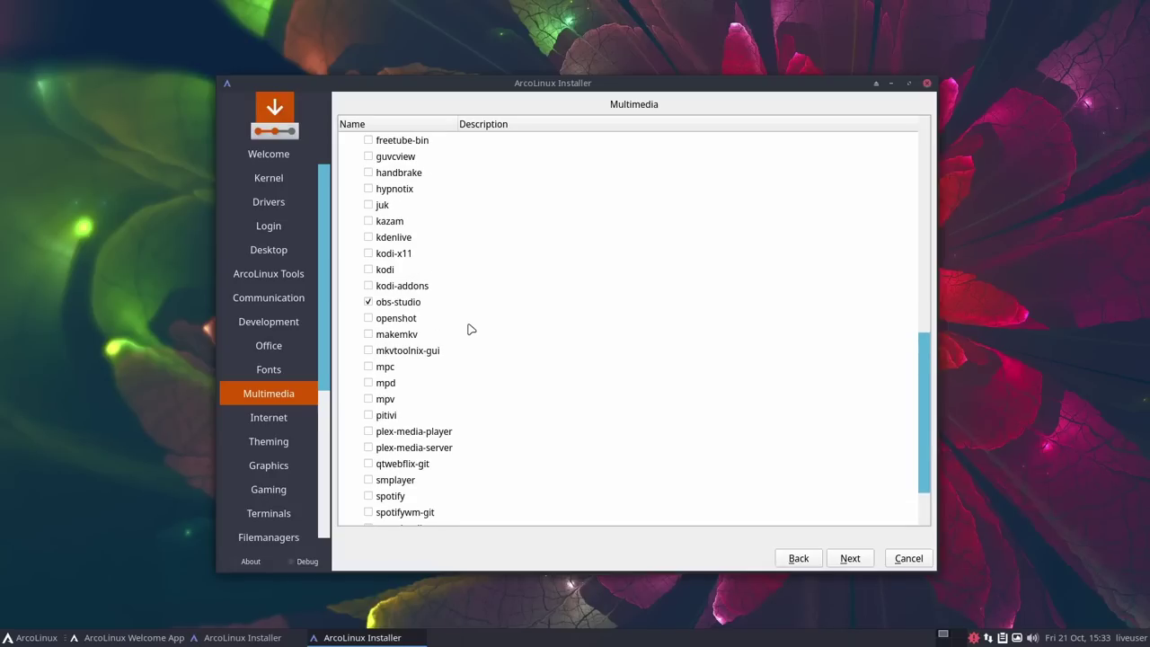
left_click(368, 238)
scroll(557, 272, "down", 1)
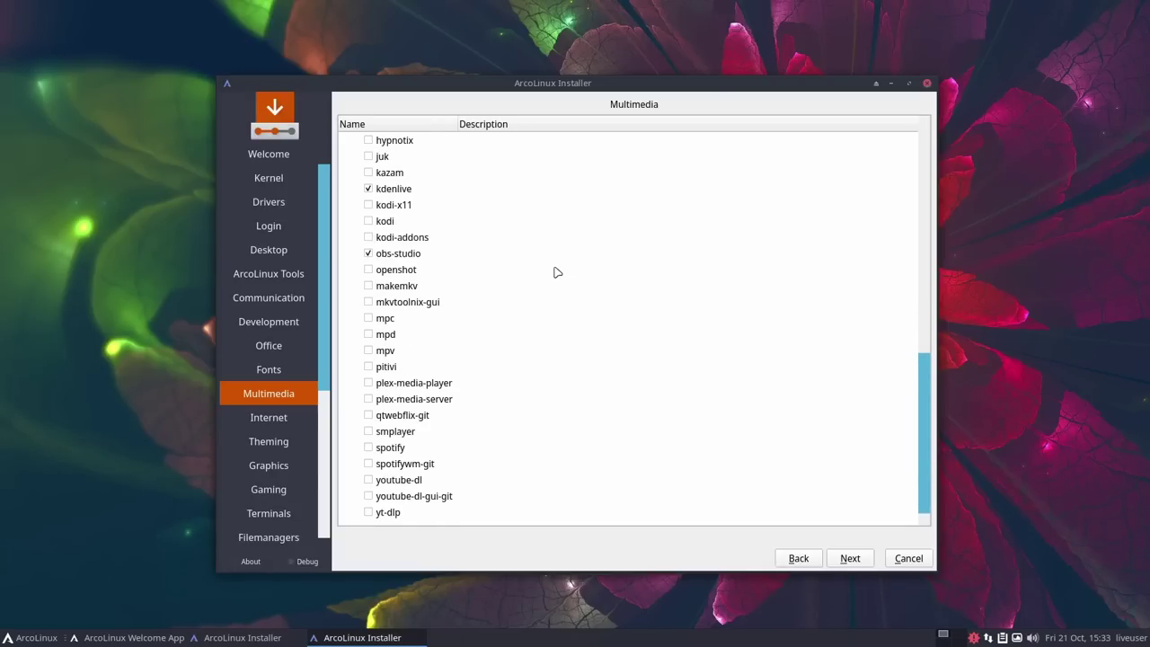
Step: On the Internet page, select transmission-gtk under Downloaders as the package to install
left_click(850, 559)
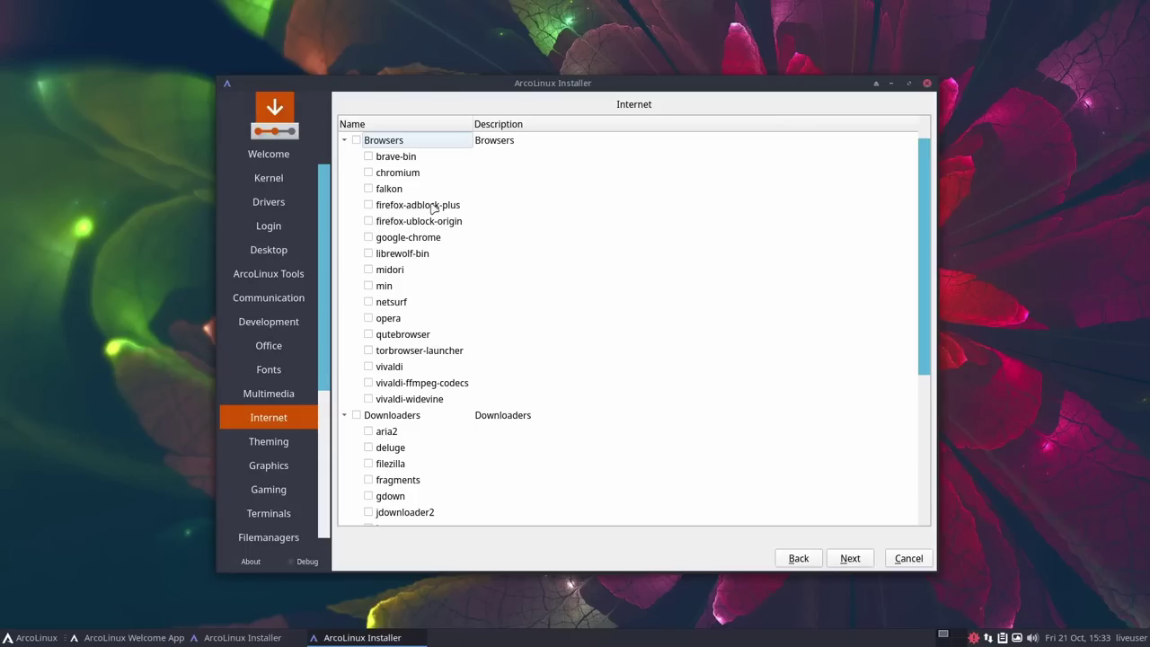
left_click(368, 205)
scroll(439, 328, "down", 3)
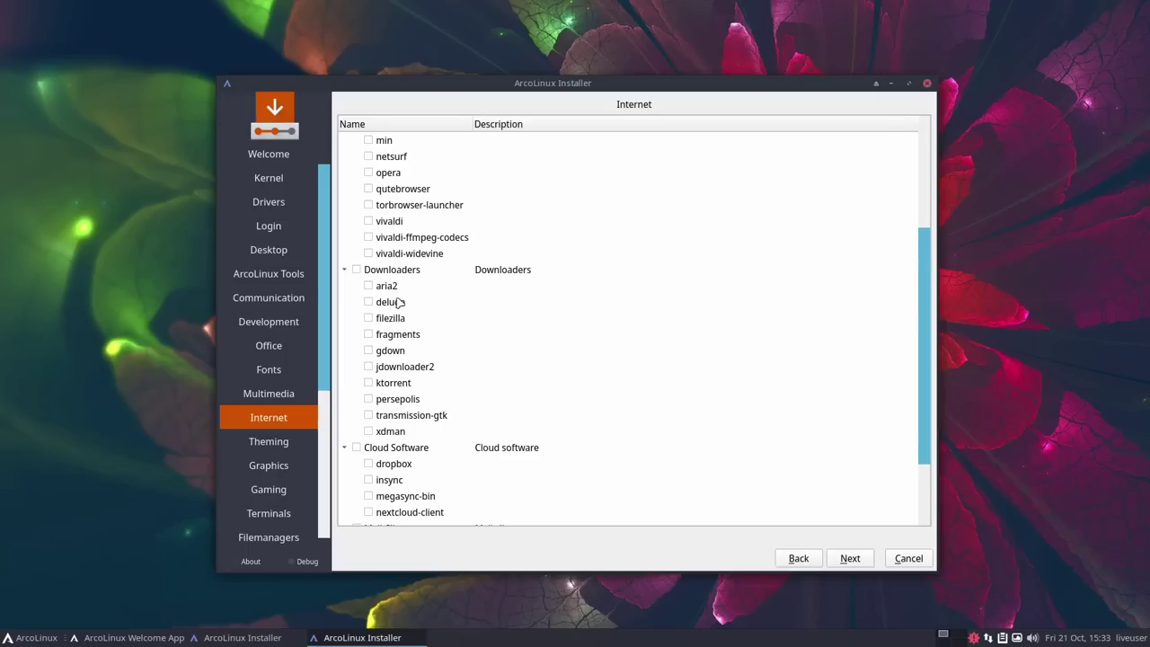
left_click(369, 415)
scroll(543, 333, "down", 2)
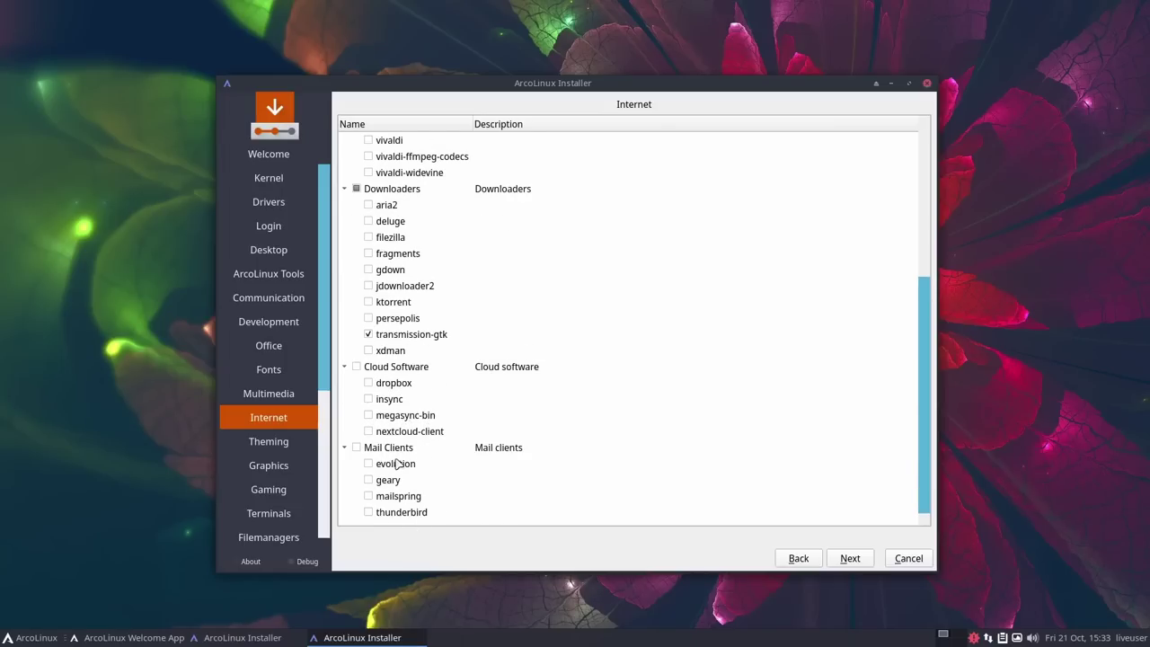
Step: Review the Theming packages and leave all of them unselected
key("alt+n")
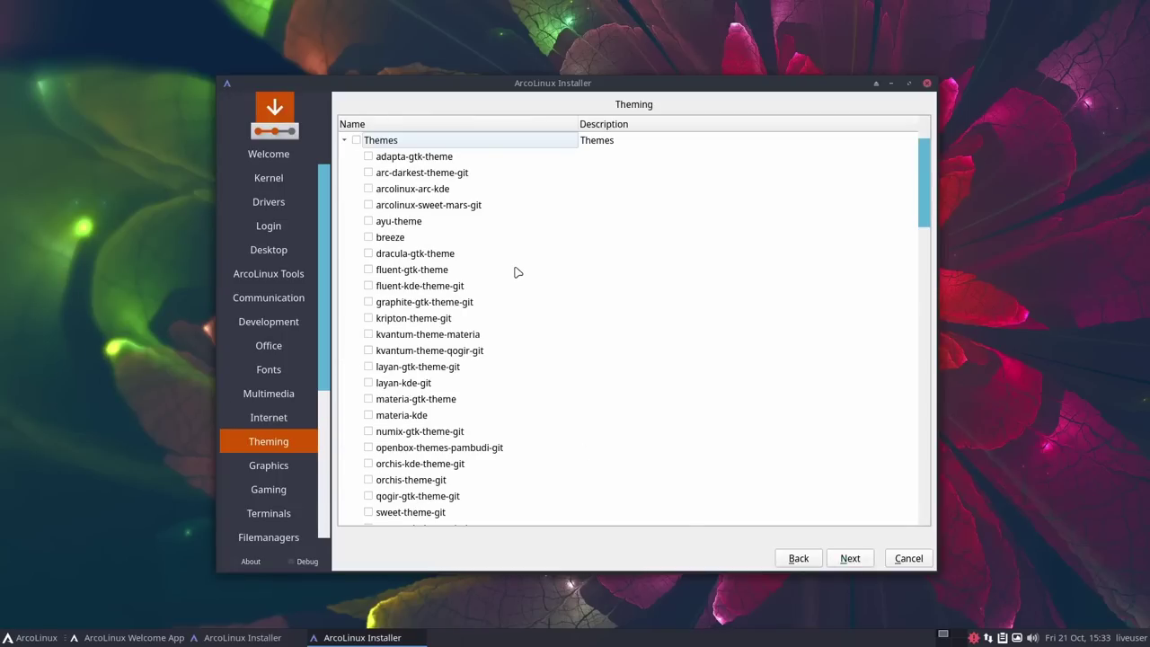
scroll(464, 262, "down", 4)
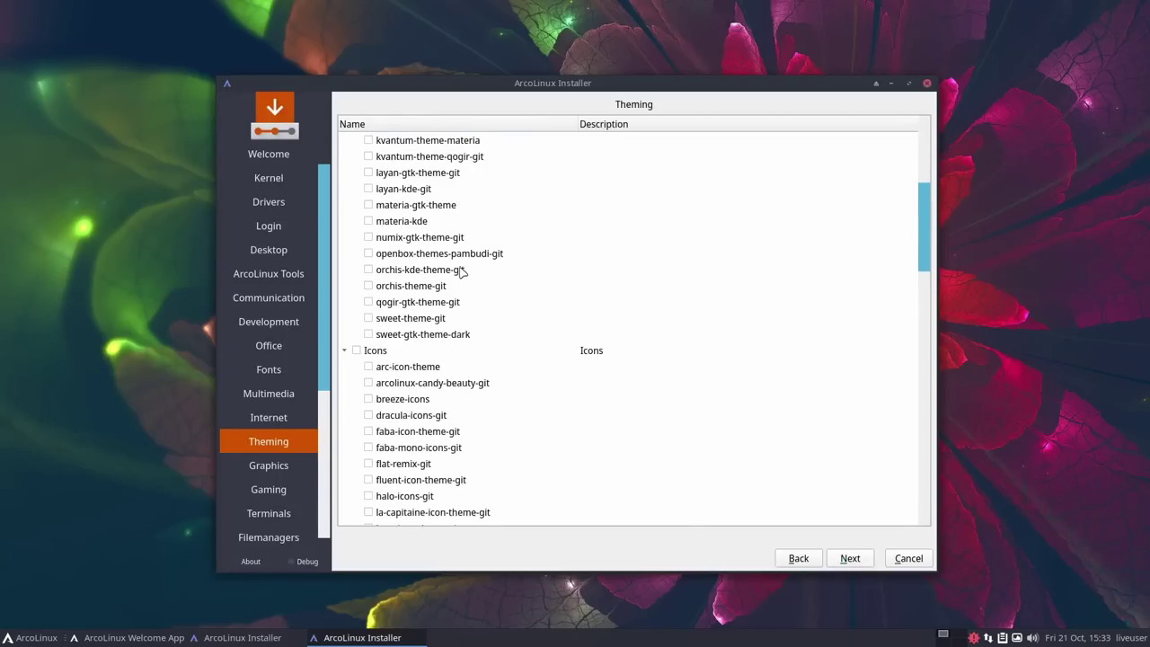
scroll(461, 270, "up", 4)
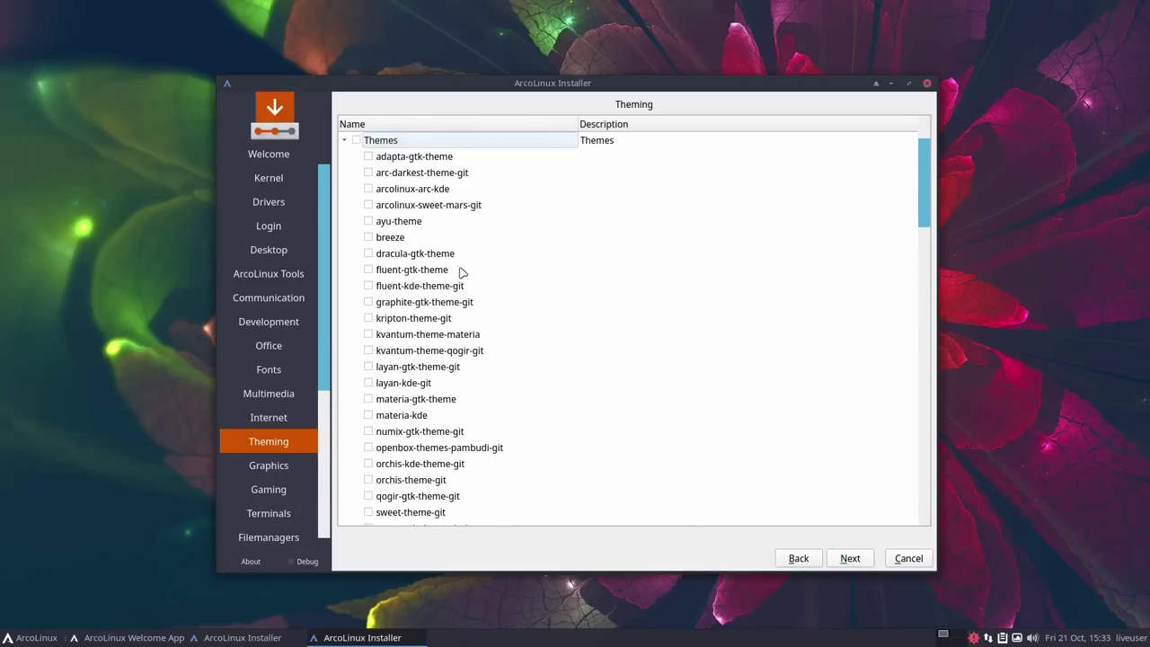
scroll(461, 272, "down", 3)
scroll(461, 272, "down", 4)
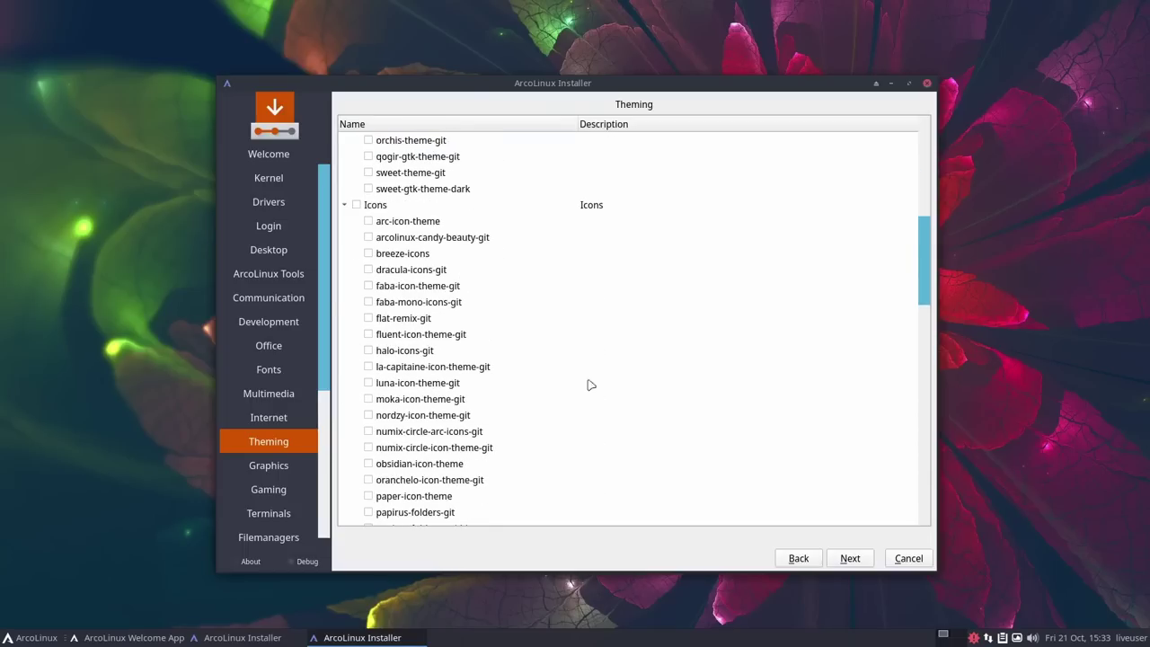
Step: Tick gimp on the Graphics page, then pass Gaming untouched to reach Terminals
left_click(848, 558)
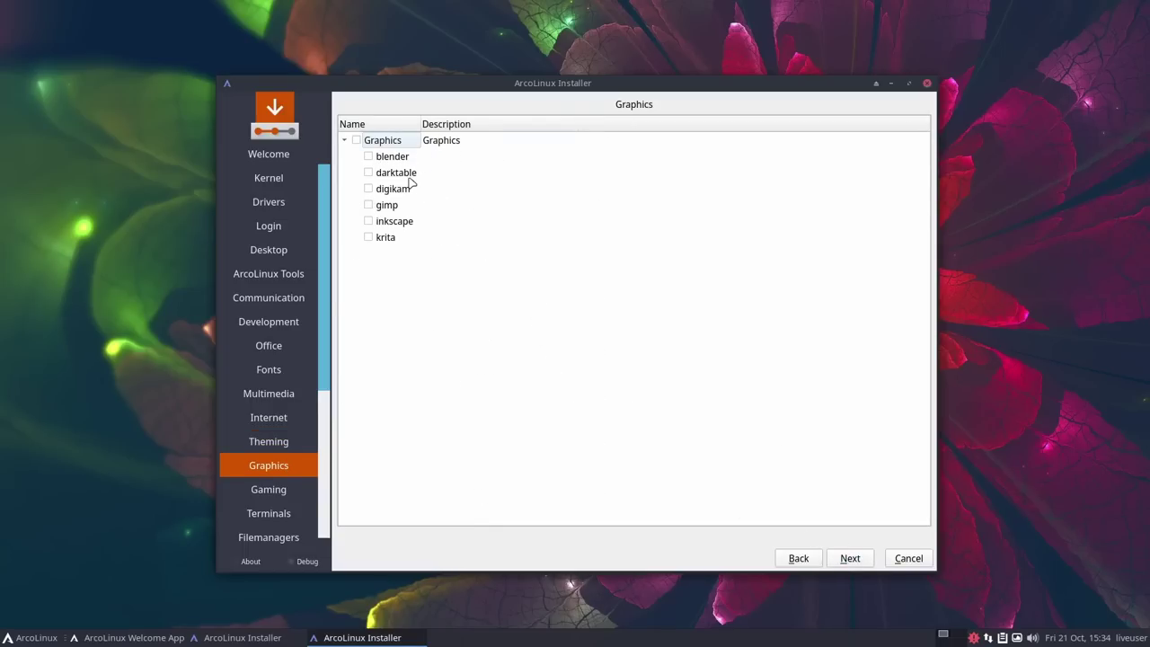
left_click(368, 205)
left_click(854, 559)
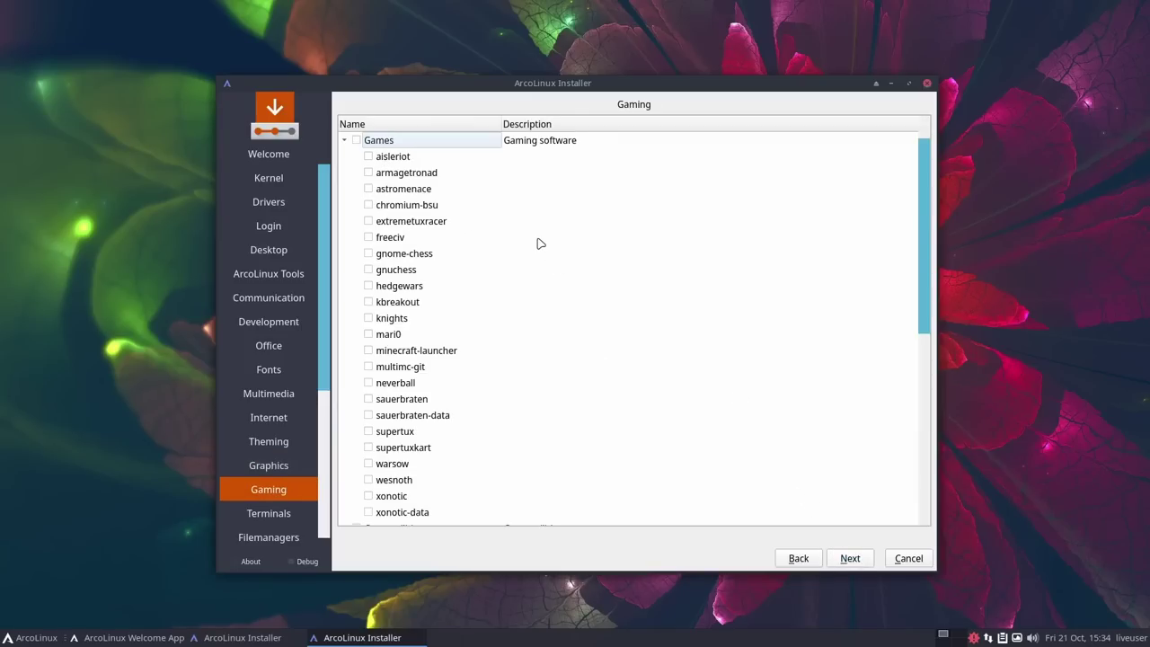
scroll(539, 244, "down", 3)
scroll(538, 257, "down", 4)
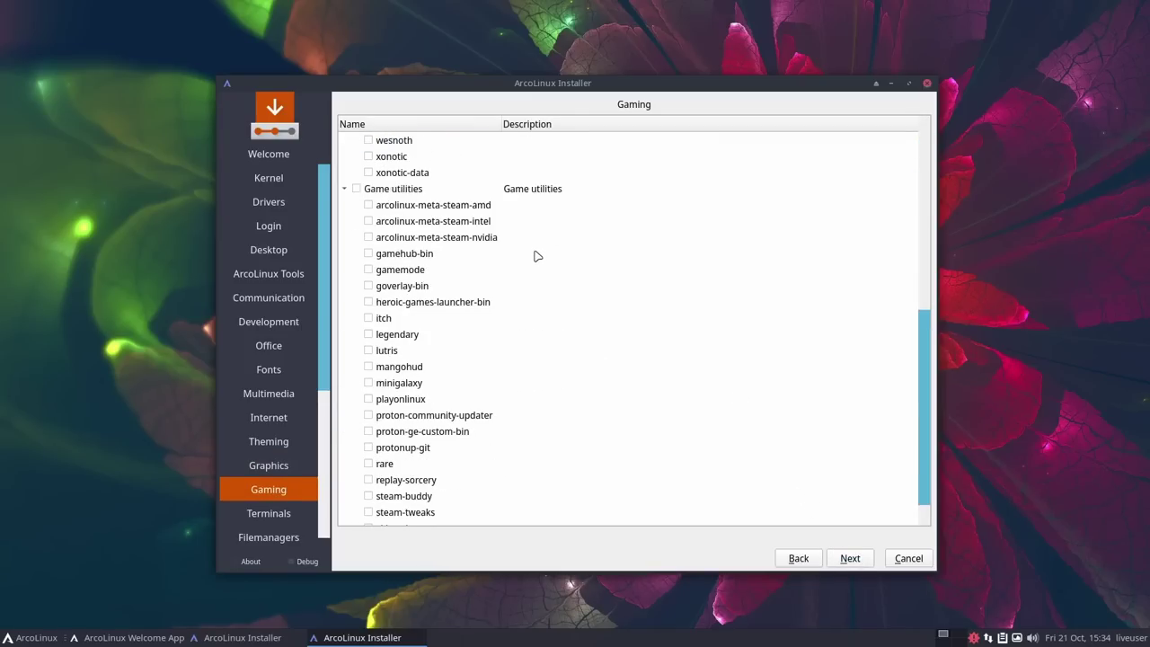
scroll(538, 257, "down", 1)
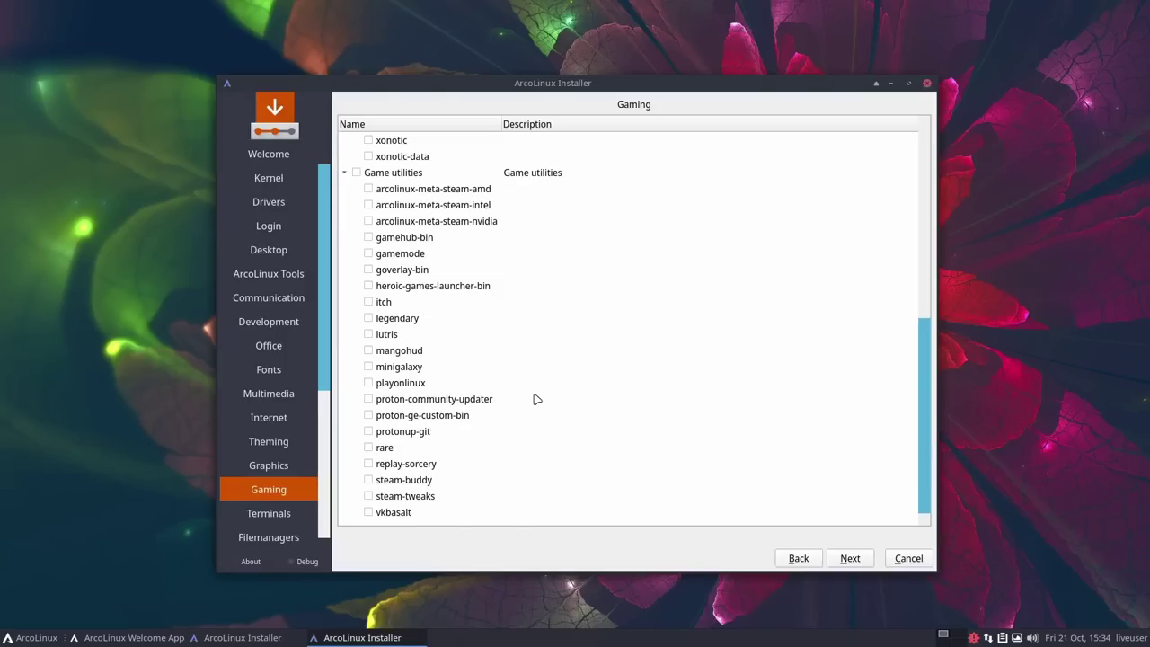
scroll(539, 401, "up", 7)
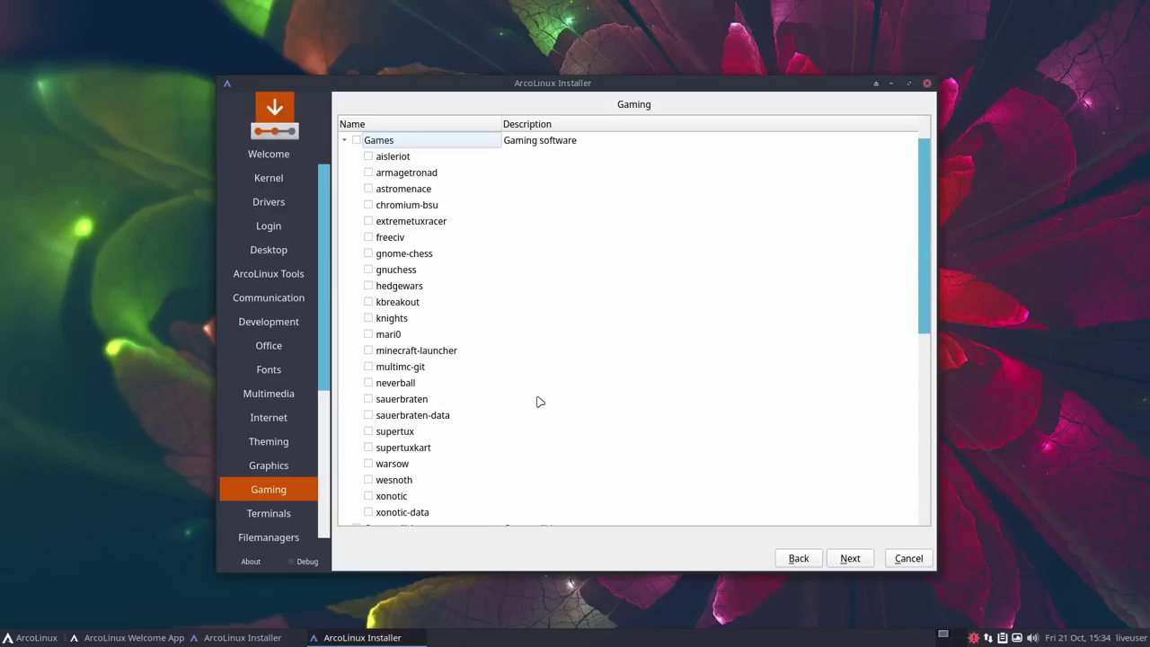
scroll(540, 402, "down", 7)
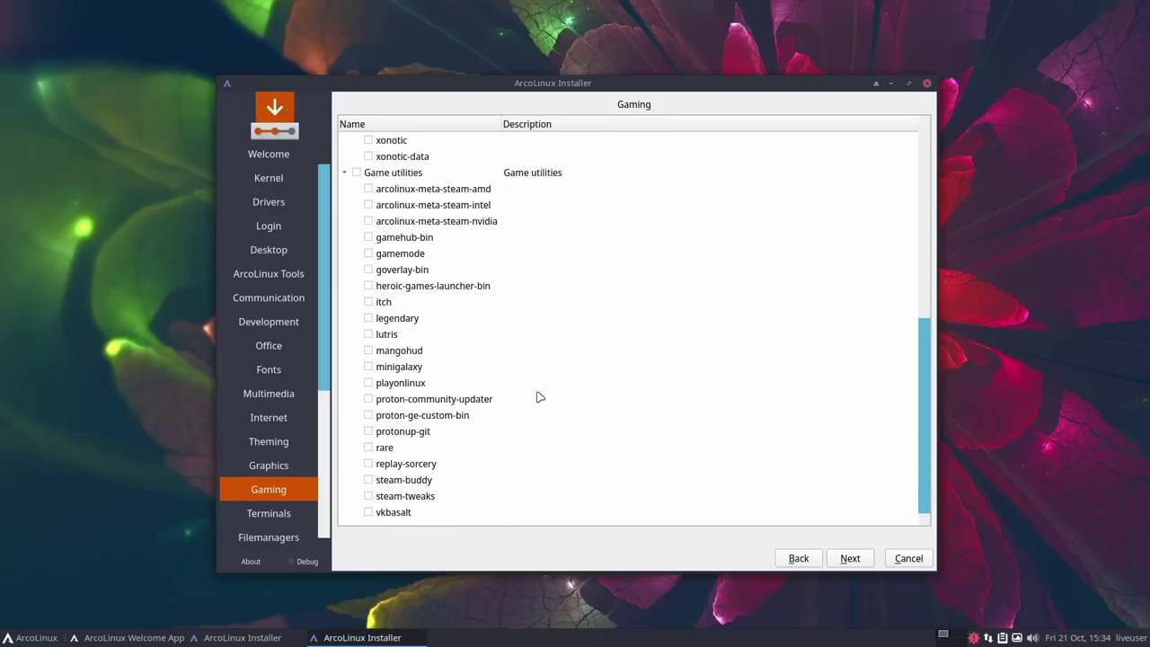
left_click(852, 559)
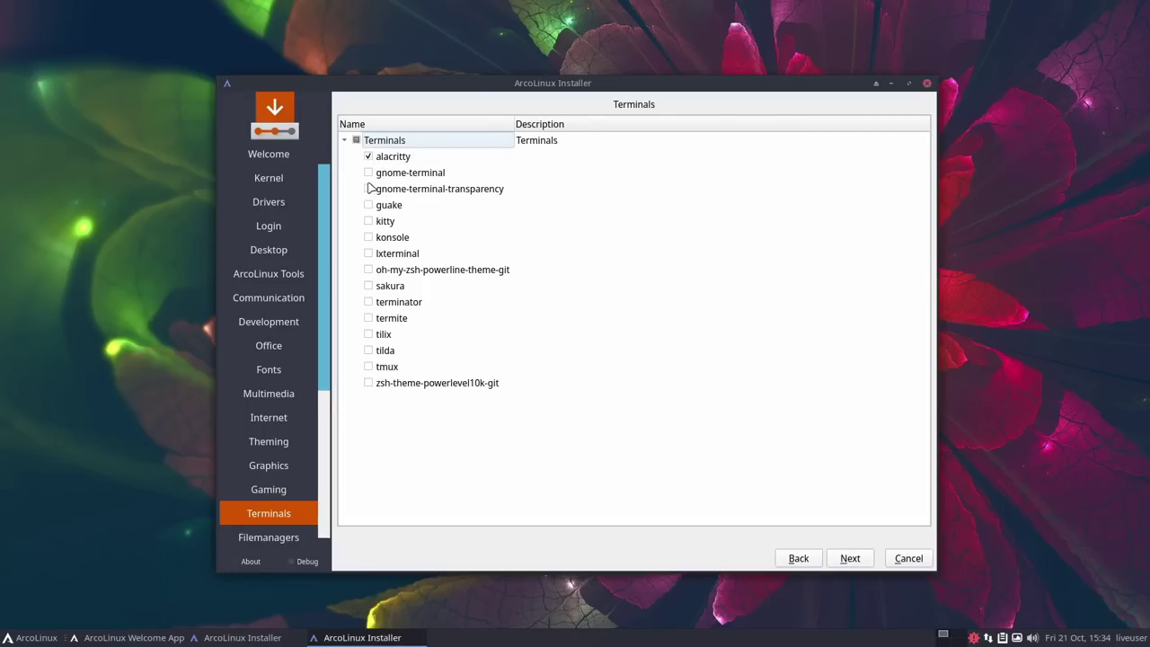
Step: Tick alacritty on the Terminals page and nemo on the Filemanagers page
left_click(368, 173)
left_click(853, 559)
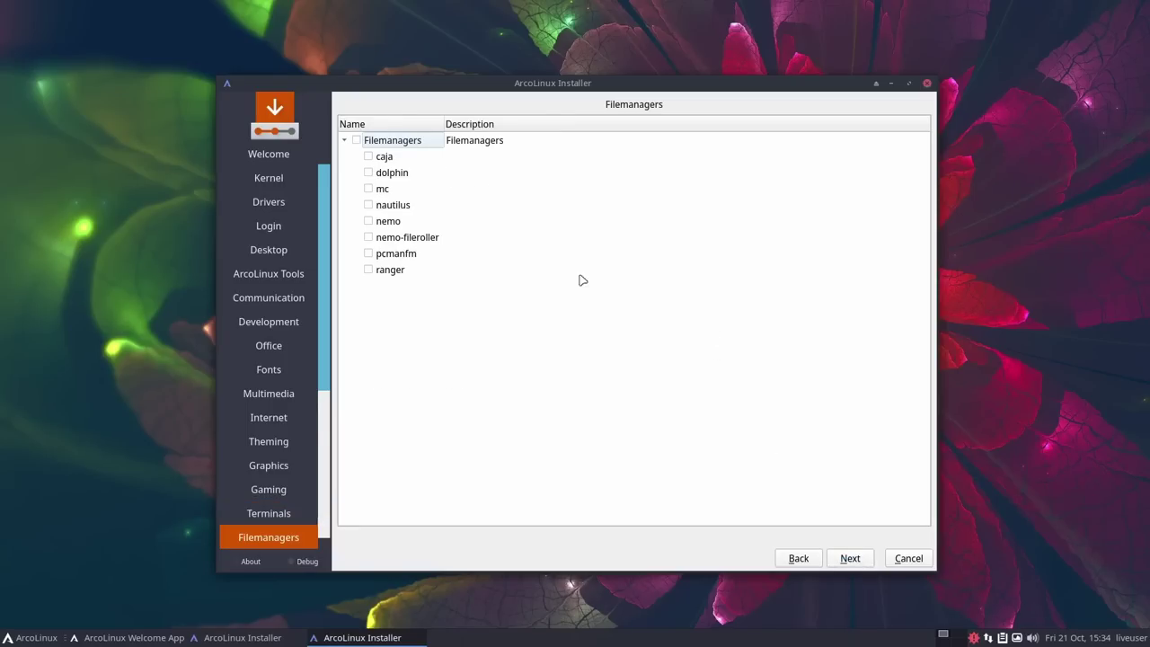
left_click(368, 222)
left_click(854, 558)
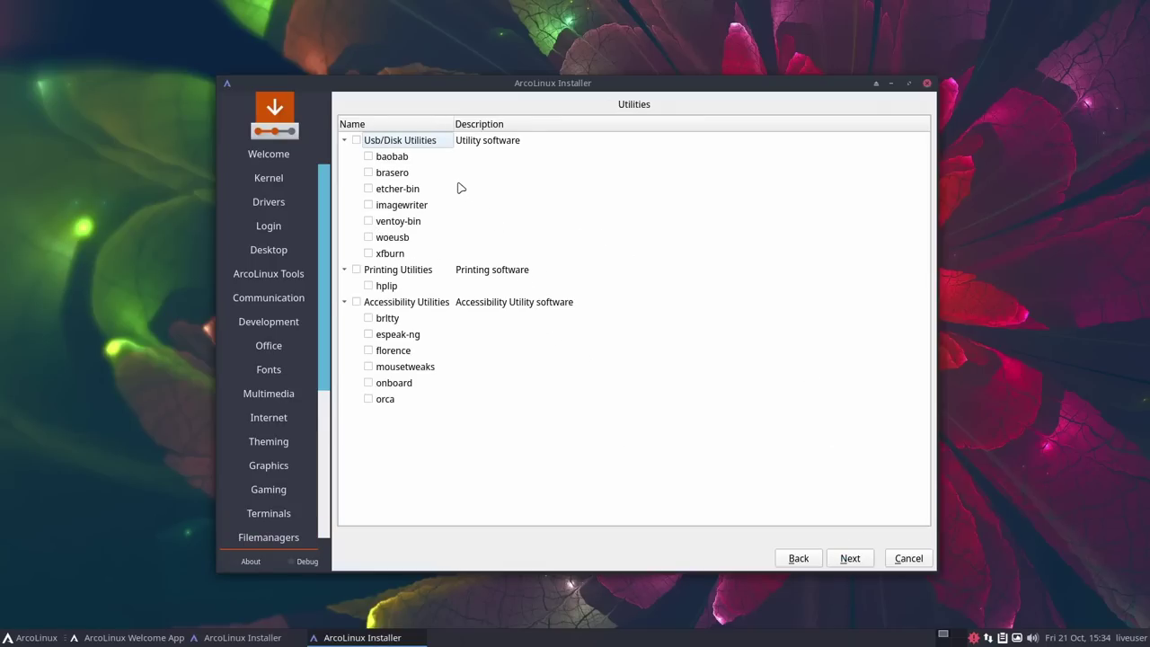
Step: Tick imagewriter under Usb/Disk Utilities
scroll(283, 284, "down", 5)
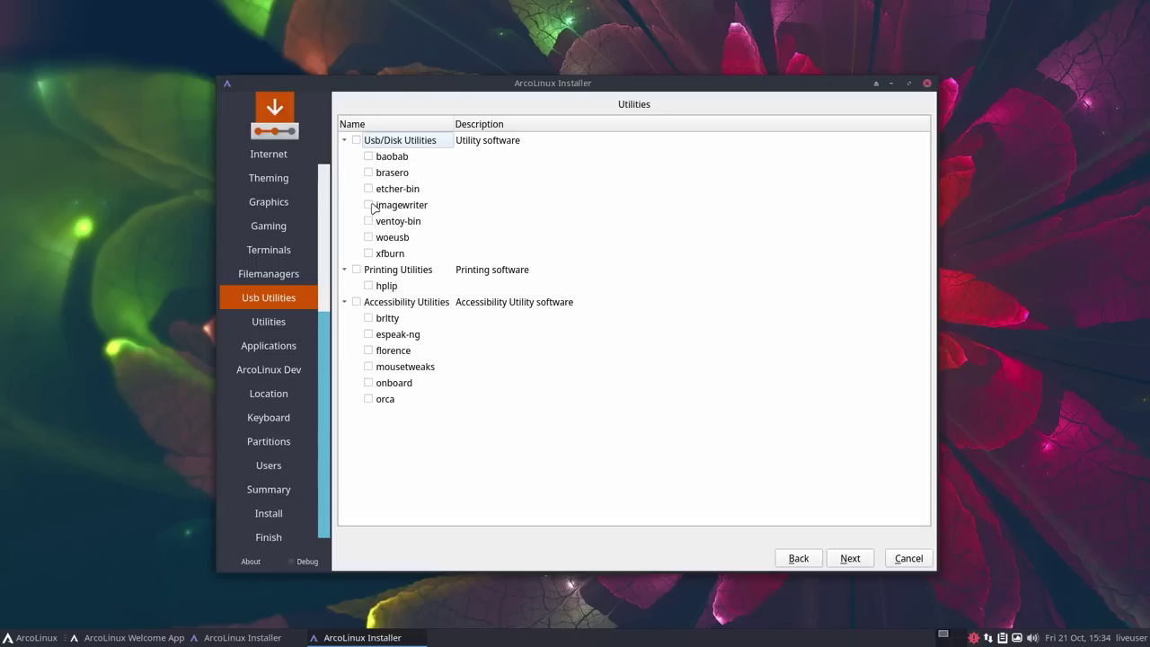
left_click(369, 205)
Step: On the Utilities page, tick timeshift, grub-btrfs and flatpak
left_click(851, 563)
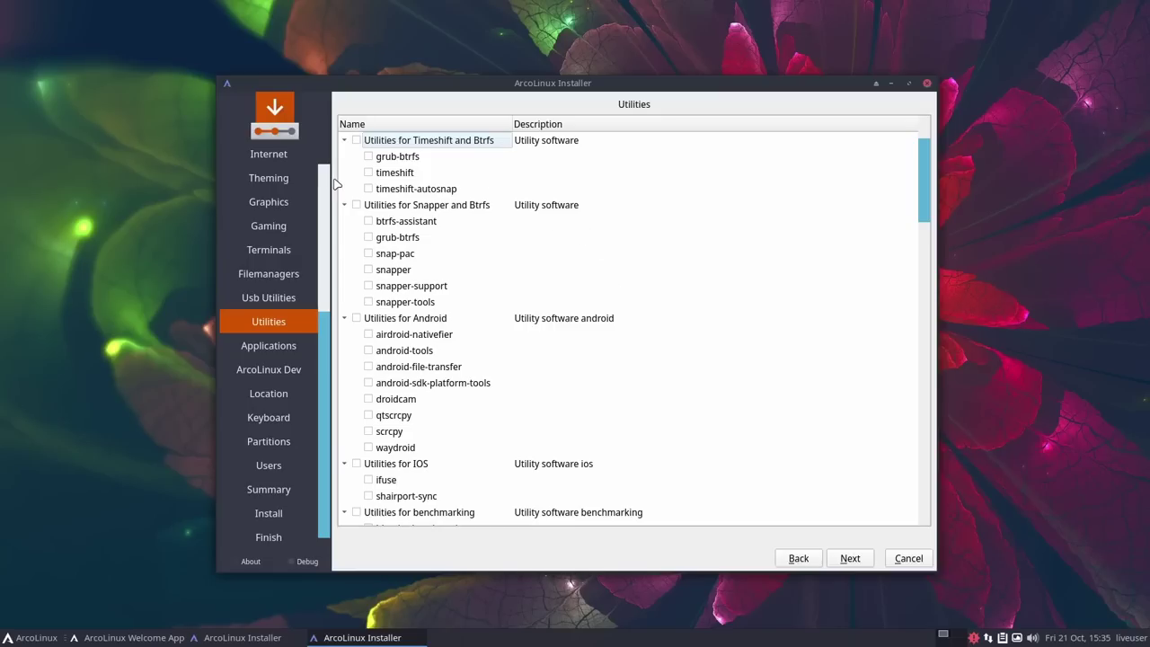
left_click(367, 173)
left_click(367, 156)
scroll(432, 472, "down", 3)
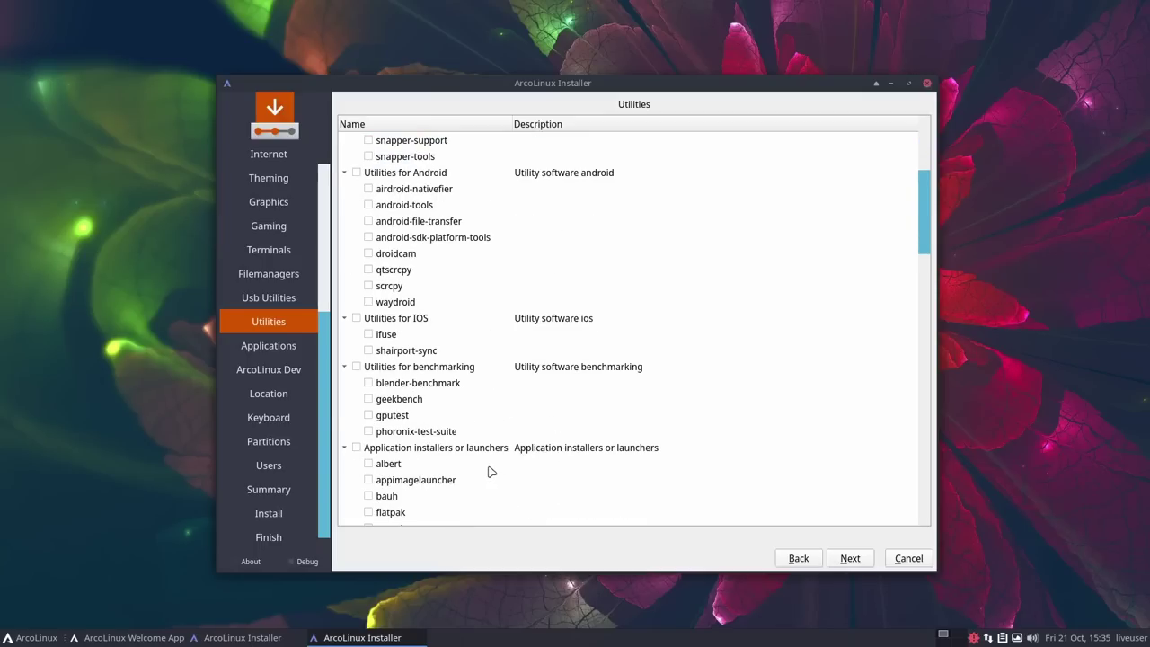
scroll(485, 467, "down", 1)
scroll(473, 463, "down", 1)
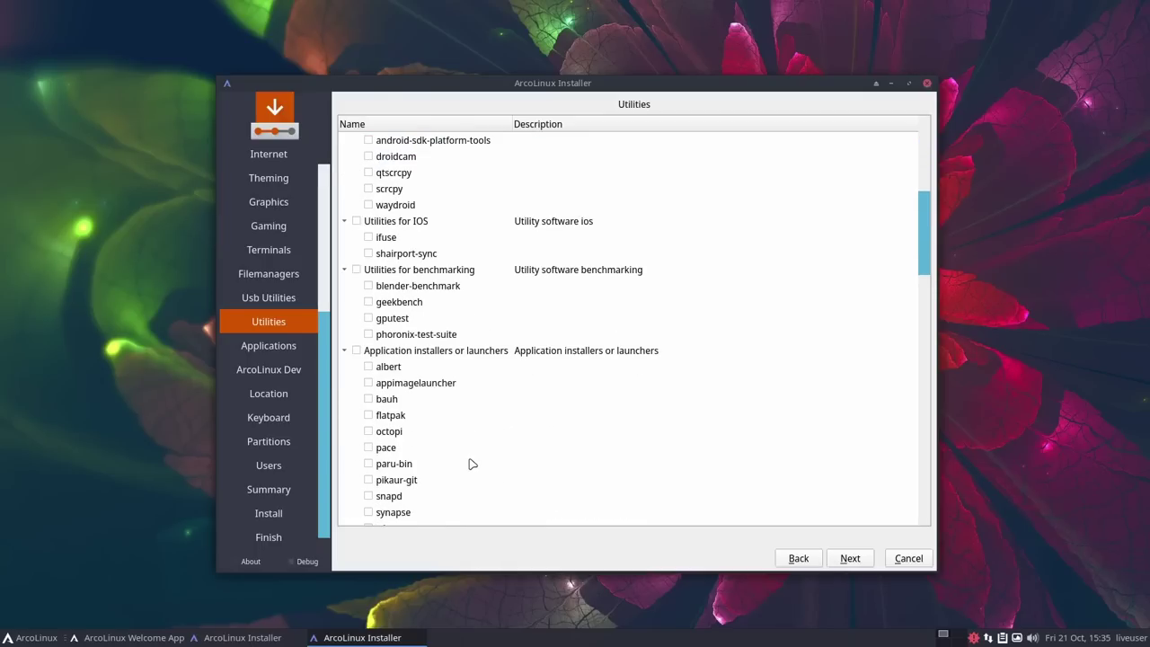
scroll(473, 464, "down", 3)
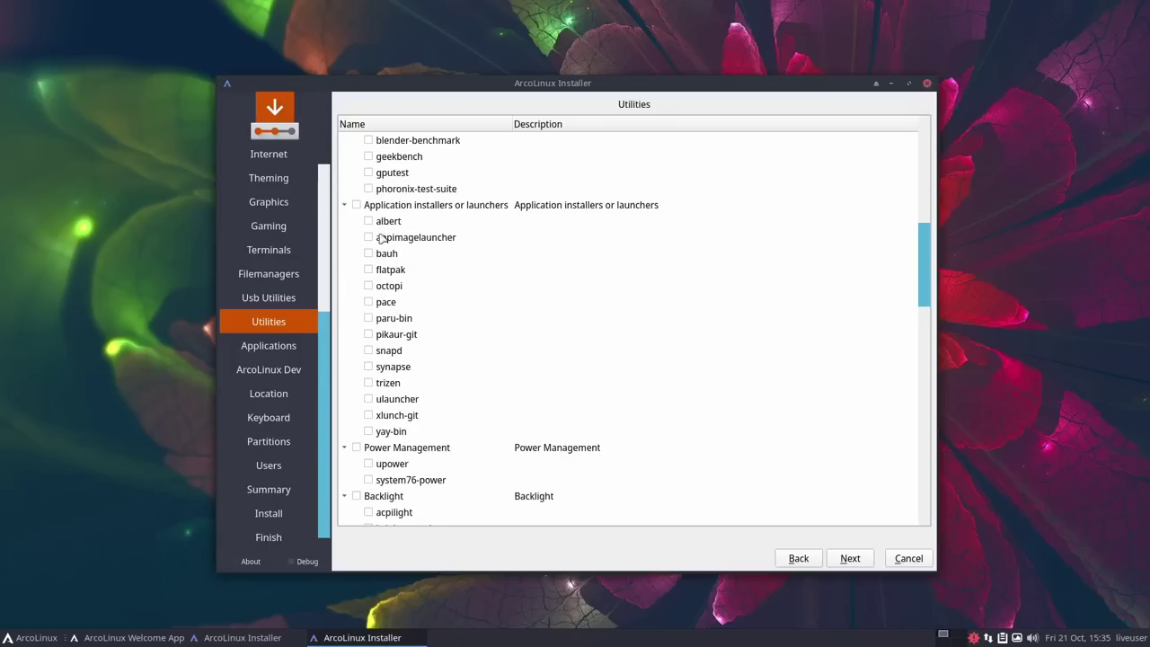
left_click(368, 270)
Step: Tick auto-cpufreq further down the Utilities list
scroll(414, 391, "down", 2)
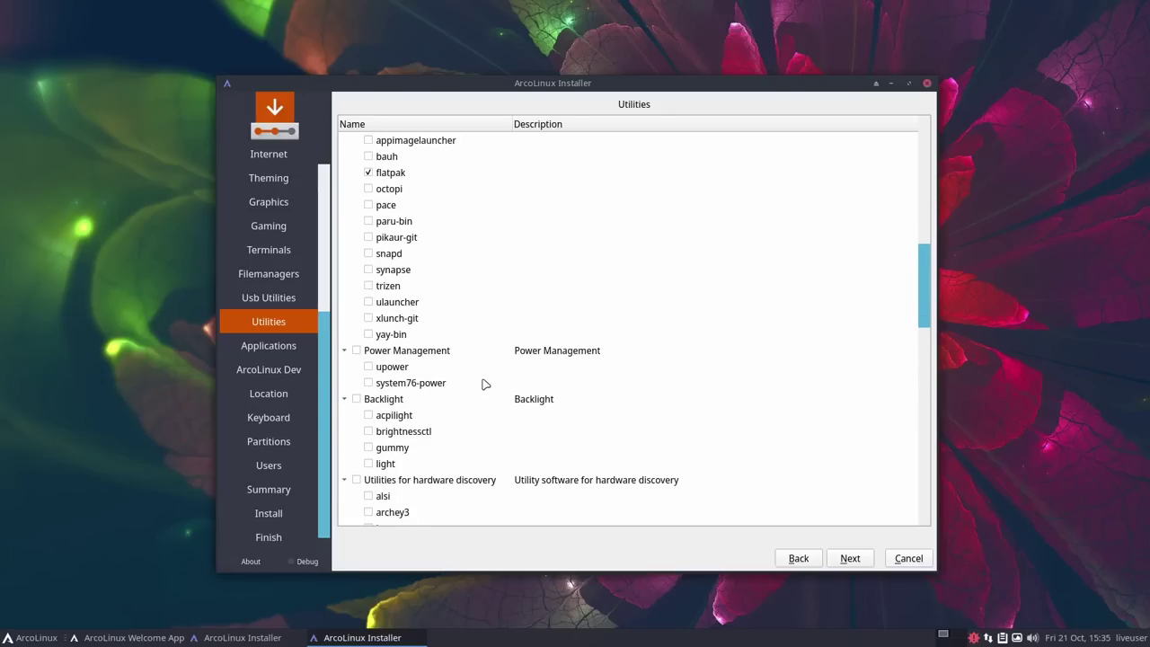
scroll(481, 385, "down", 1)
scroll(495, 392, "down", 1)
scroll(469, 406, "down", 7)
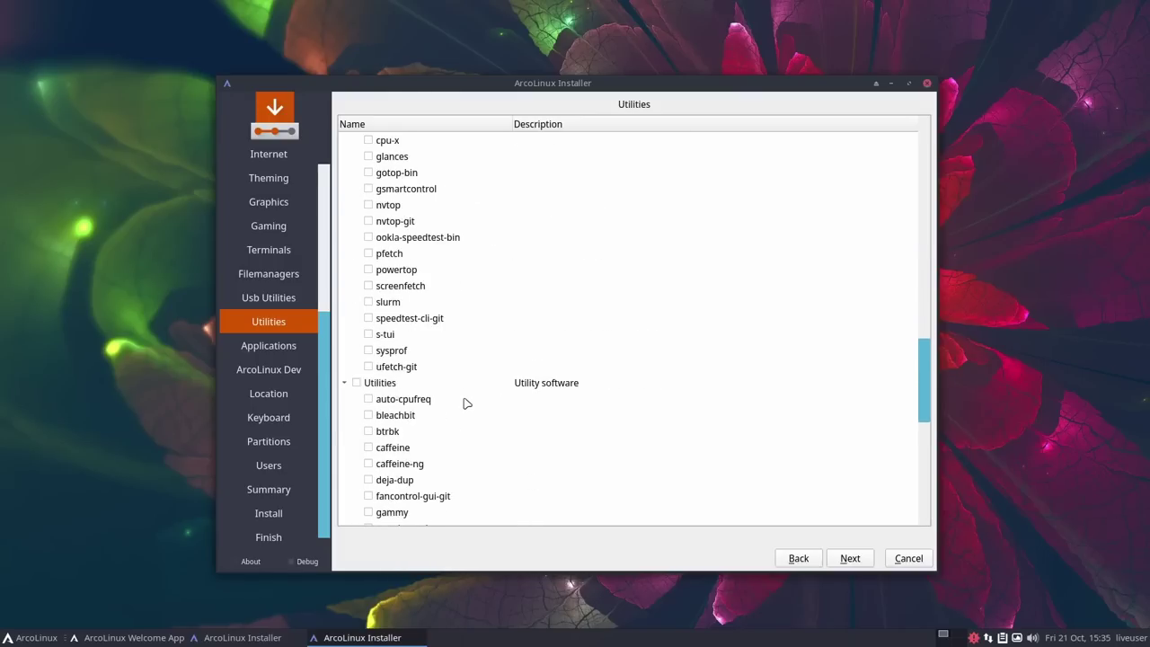
left_click(369, 401)
scroll(499, 351, "down", 2)
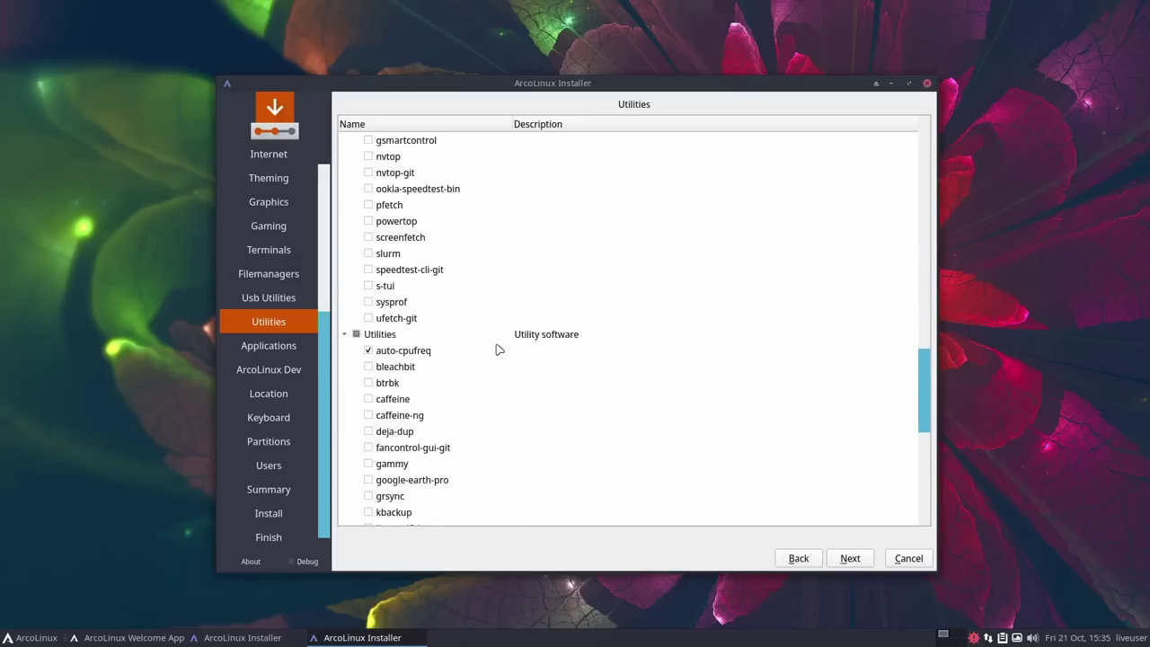
scroll(499, 350, "down", 7)
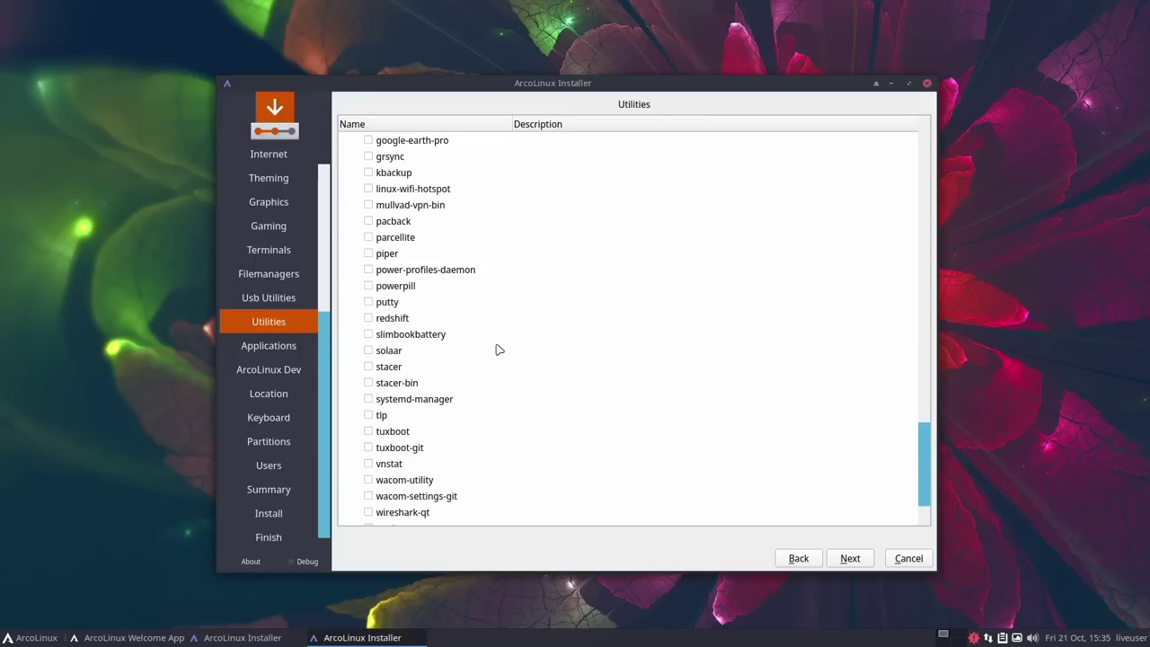
Step: Advance past Utilities and Applications with nothing added, reaching the ArcoLinux Dev list
left_click(850, 558)
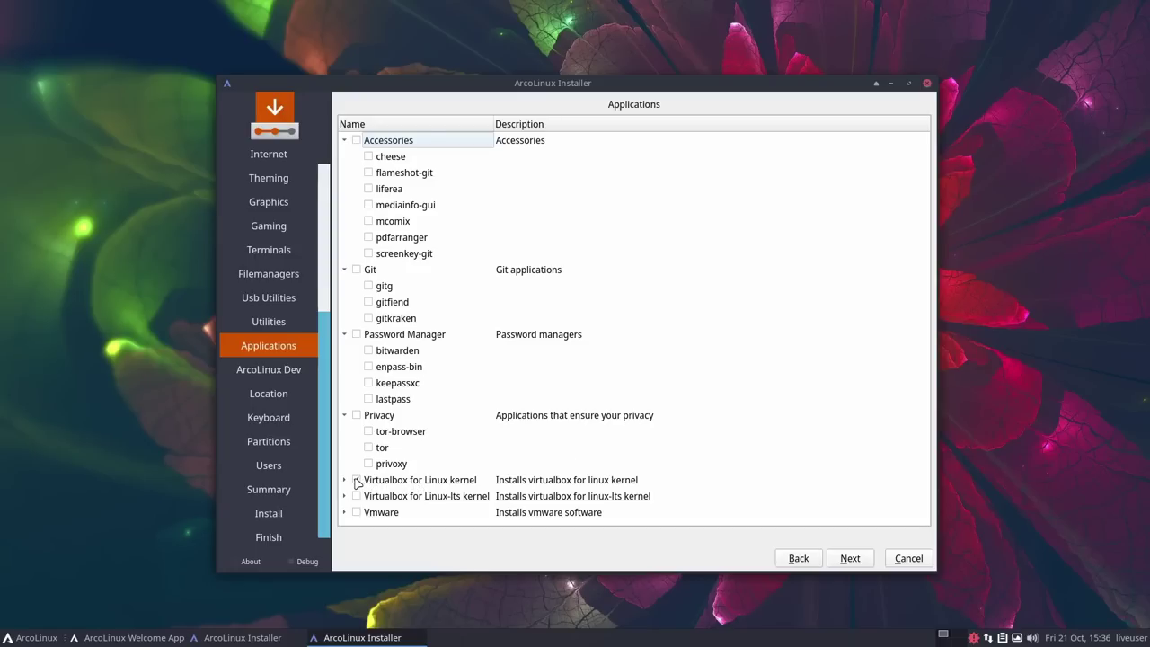
left_click(852, 559)
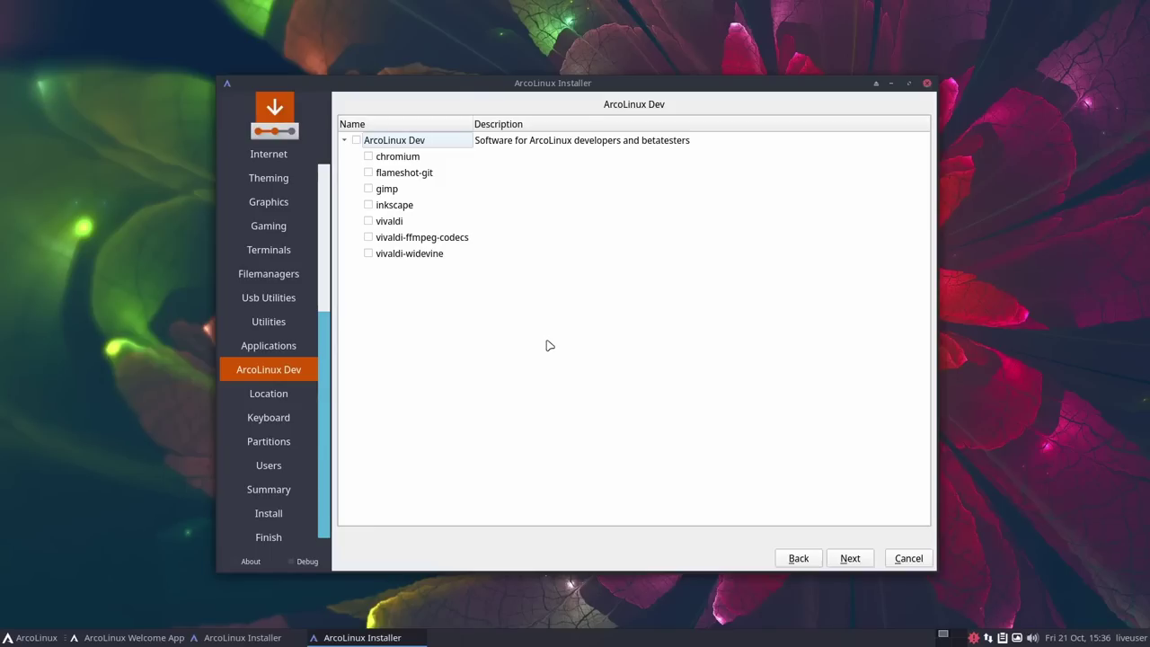
Step: Accept the Chicago timezone and the default keyboard layout, reaching the partitioning page
left_click(849, 559)
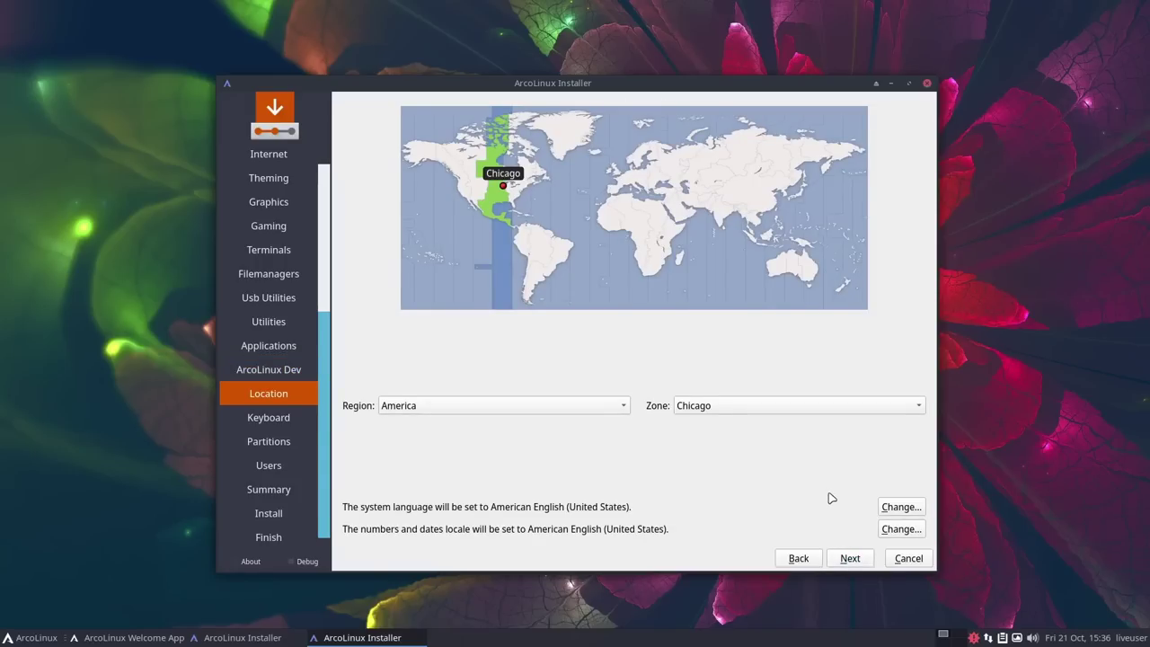
left_click(850, 558)
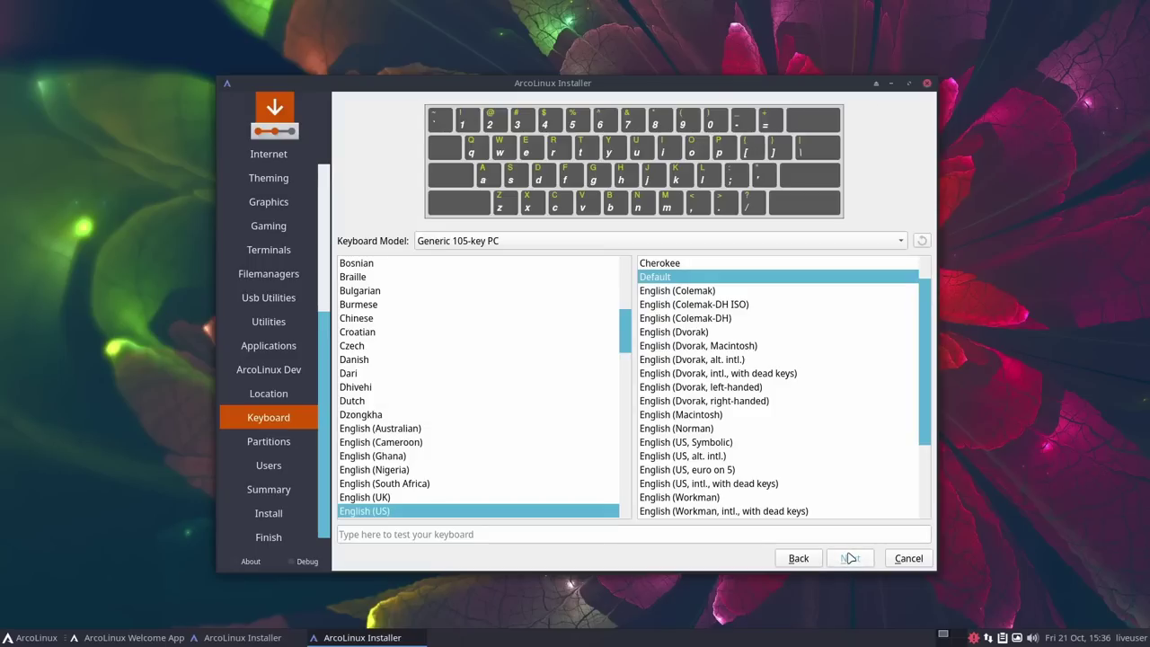
left_click(851, 558)
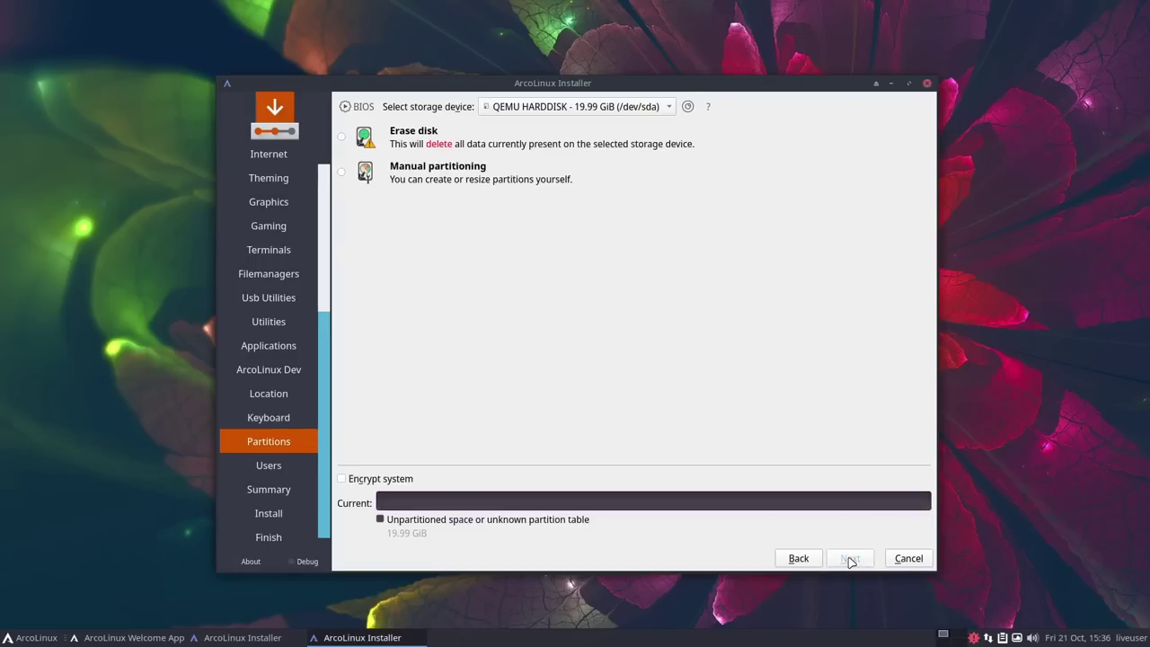
Step: Erase the whole 19.99 GiB disk using ext4 with No Swap, then continue to Users
left_click(343, 138)
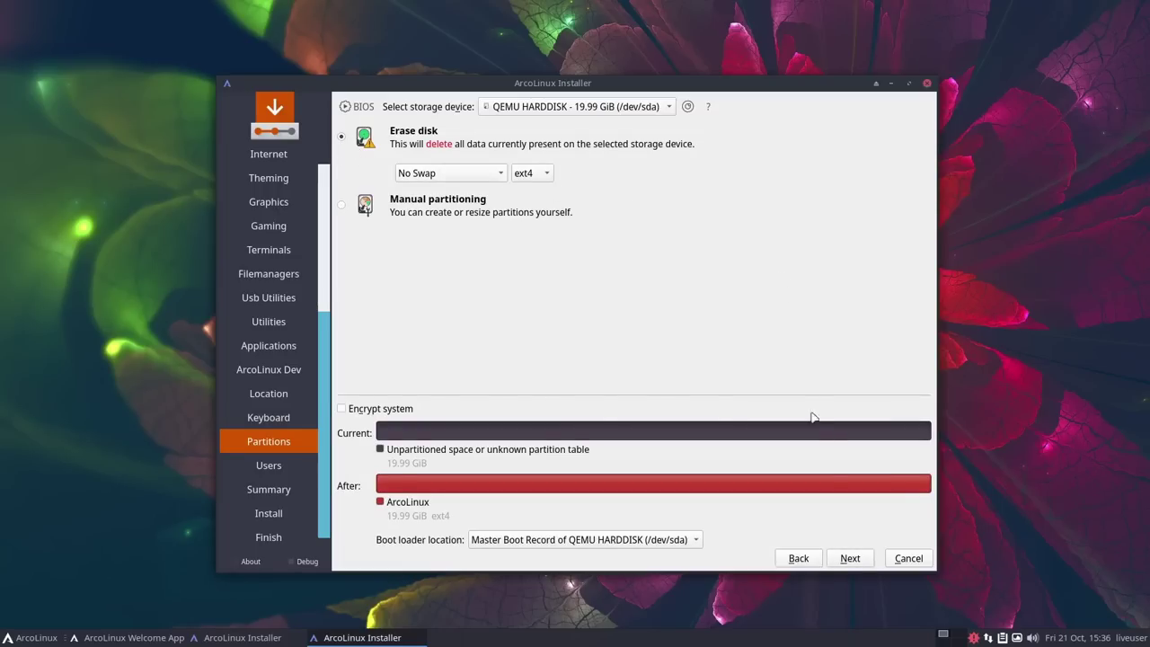
left_click(859, 560)
left_click(503, 173)
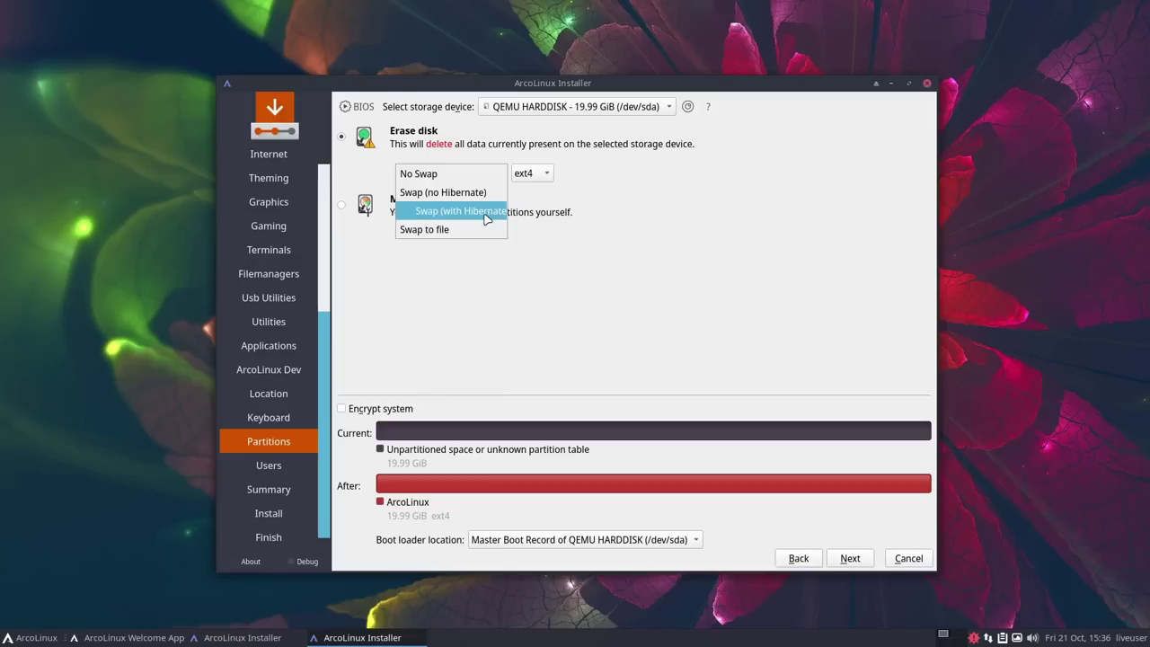
left_click(766, 293)
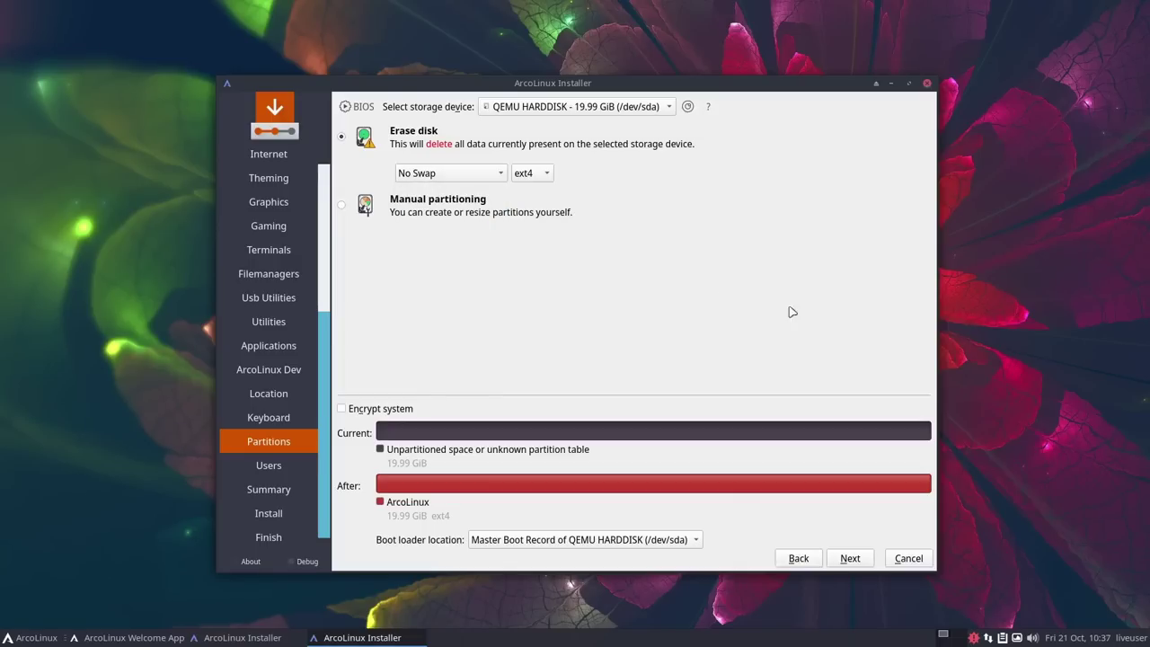
left_click(865, 562)
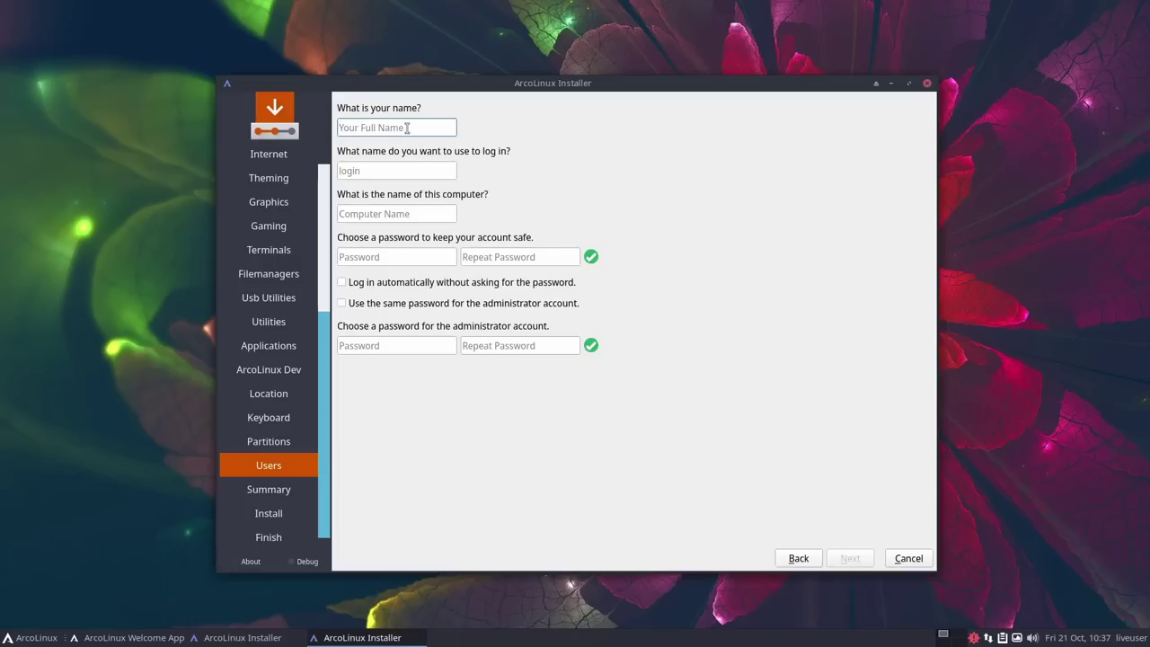
Step: Enter the user's full name and matching account passwords, reuse the password for administrator, and proceed to Summary
type("Ebuzz Central")
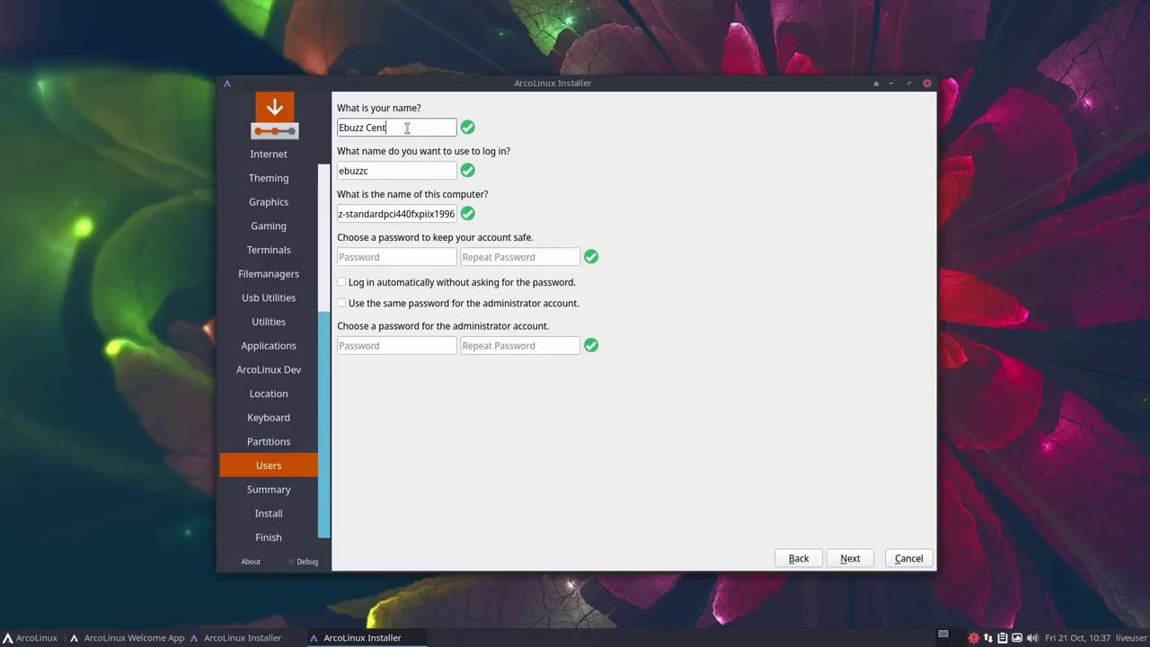
key("Tab")
key("Tab")
key("Tab")
type("1234")
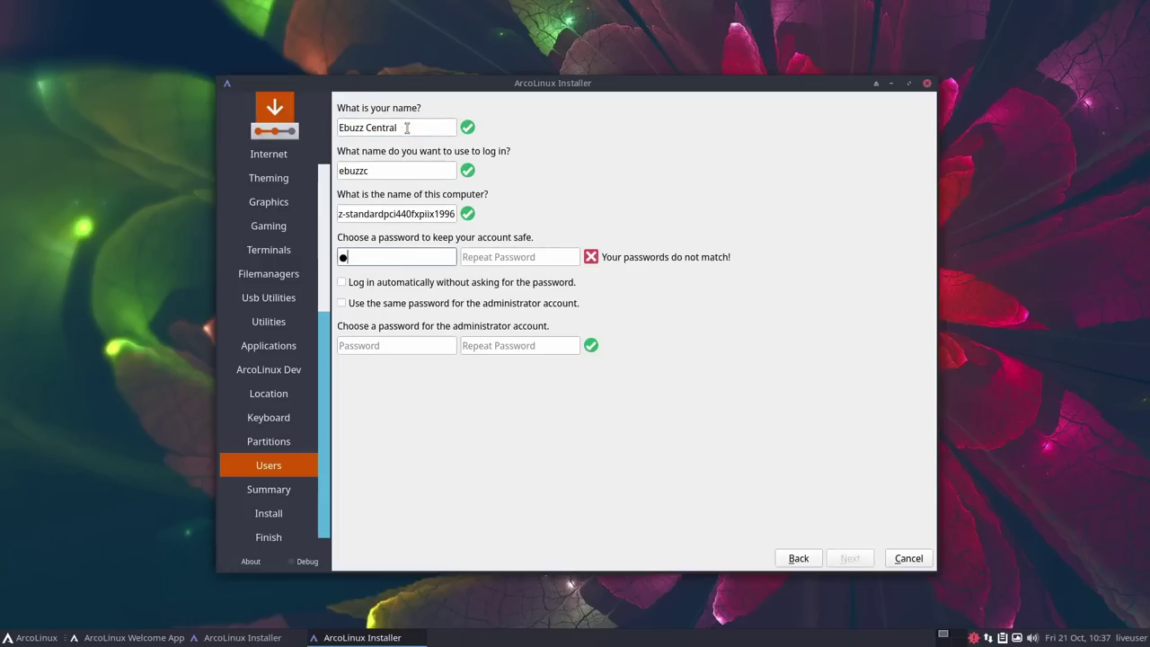
type("567890")
key("Tab")
type("1234567")
key("BackSpace")
key("BackSpace")
key("BackSpace")
key("BackSpace")
key("BackSpace")
key("BackSpace")
key("BackSpace")
type("1234567890")
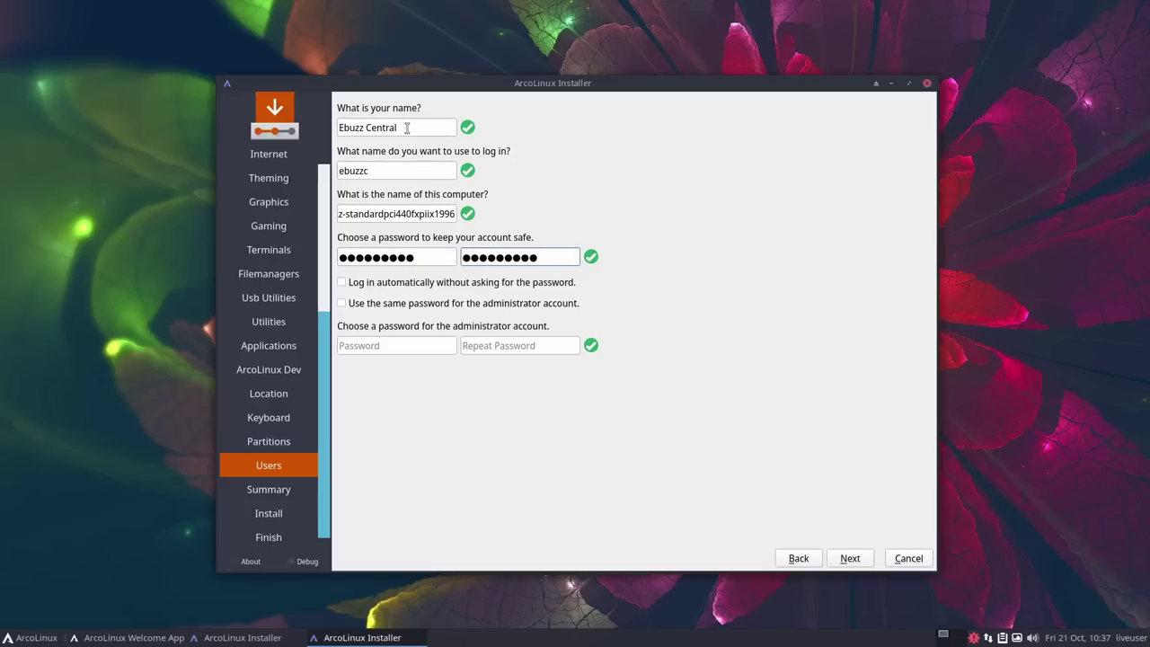
left_click(341, 304)
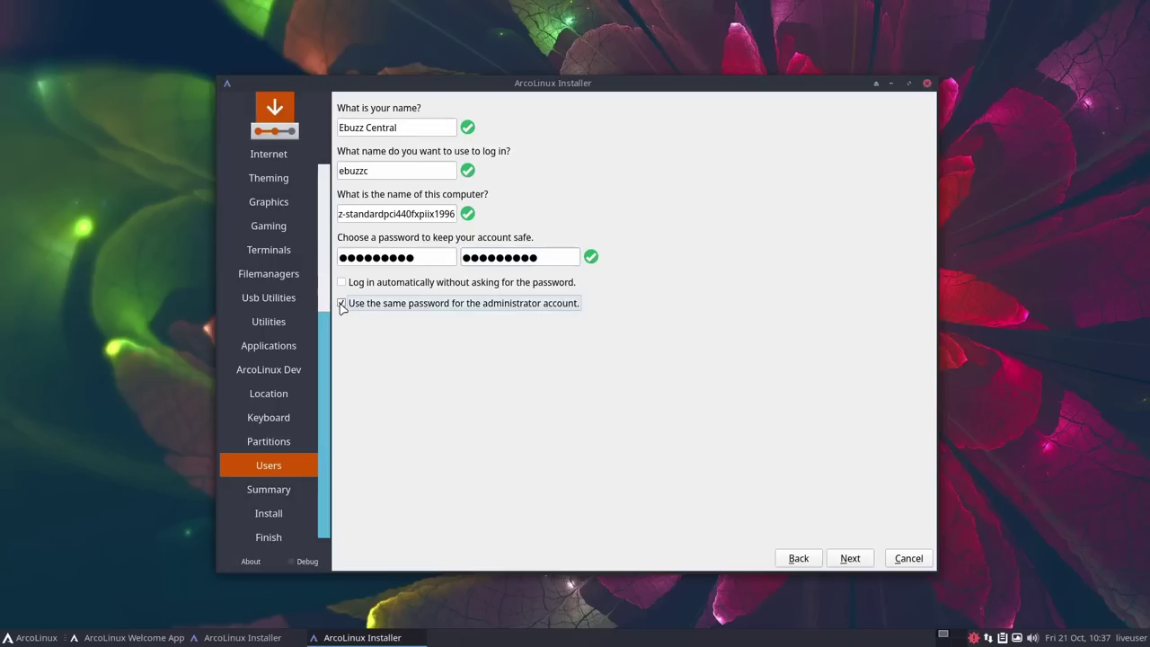
left_click(851, 558)
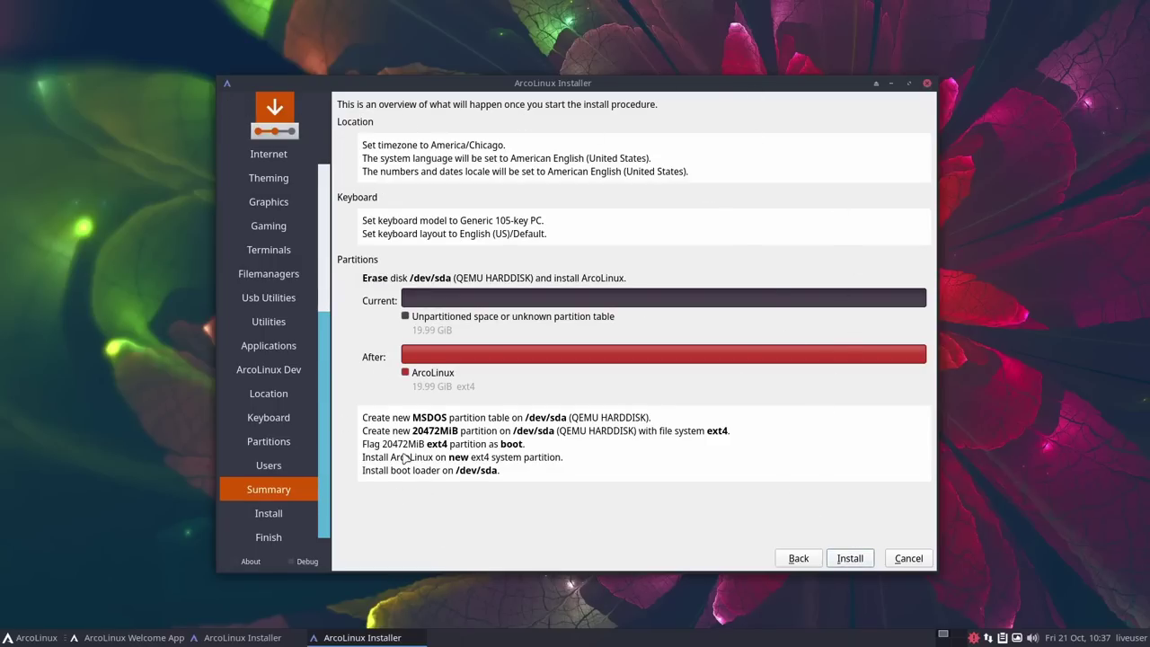
Step: Start the ArcoLinux installation from the Summary page and let it run to the Finish page
left_click(849, 558)
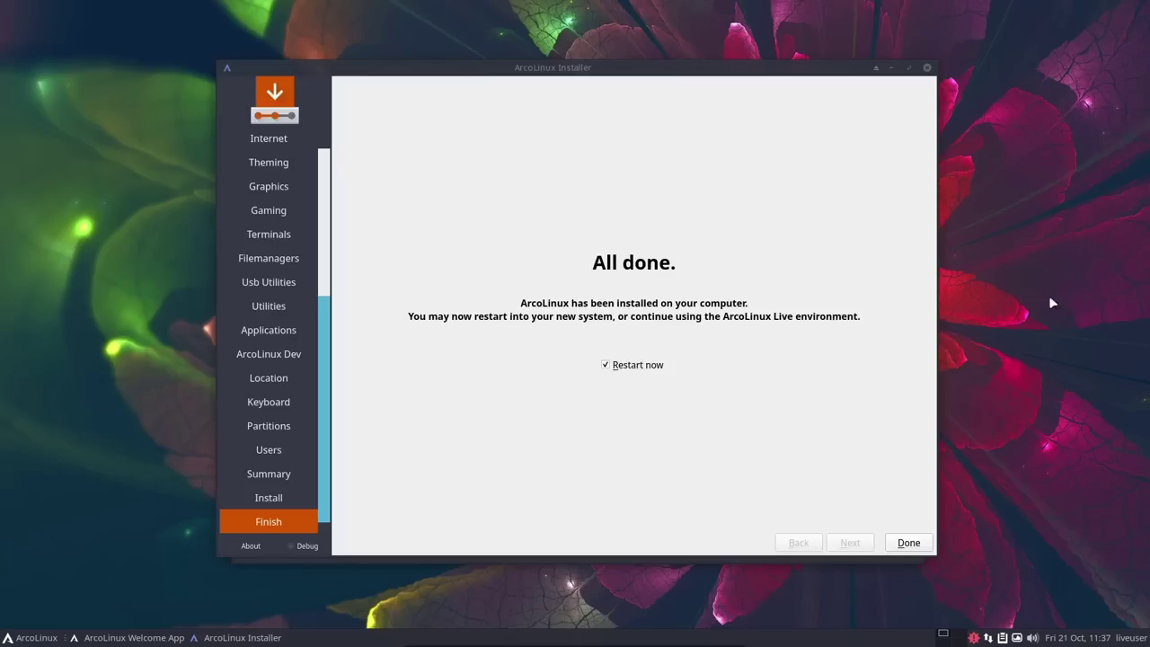
Step: Finish the installer with Restart now, then log in as the new user with the account password
left_click(910, 544)
left_click(910, 544)
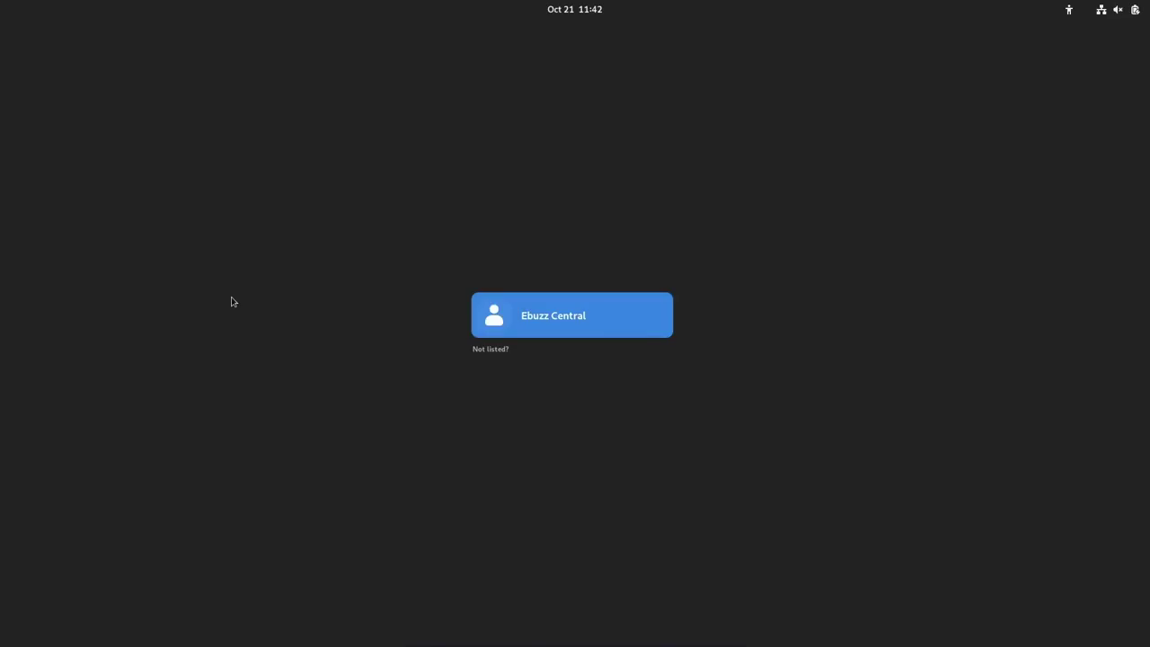
left_click(548, 324)
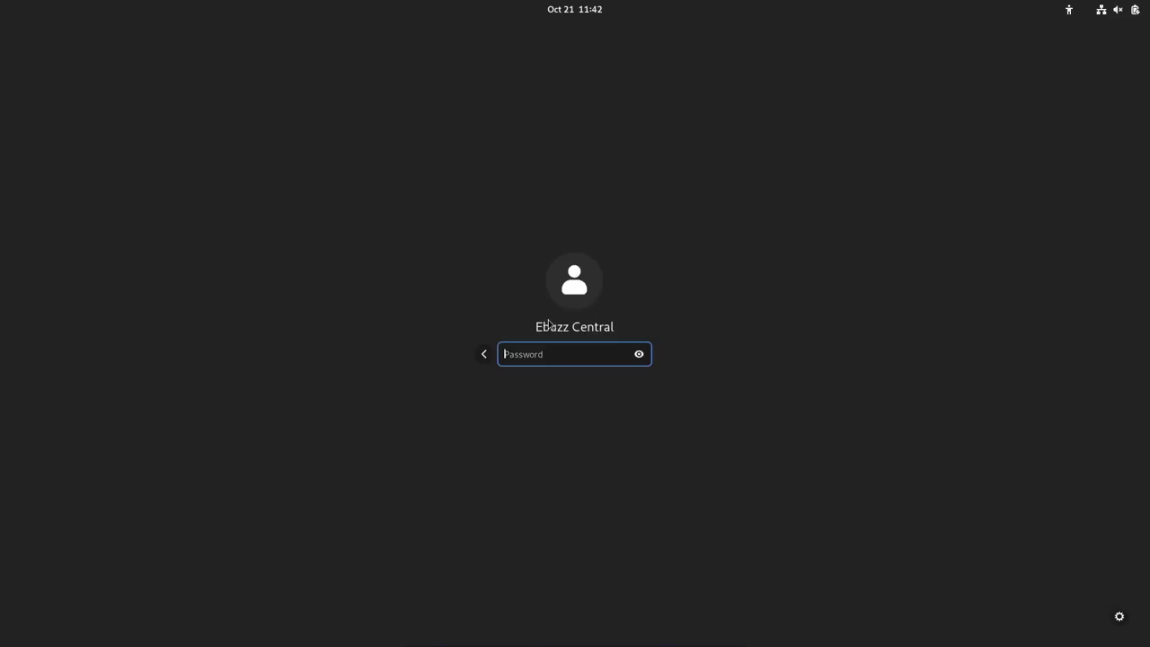
type("•••••••••")
key("Return")
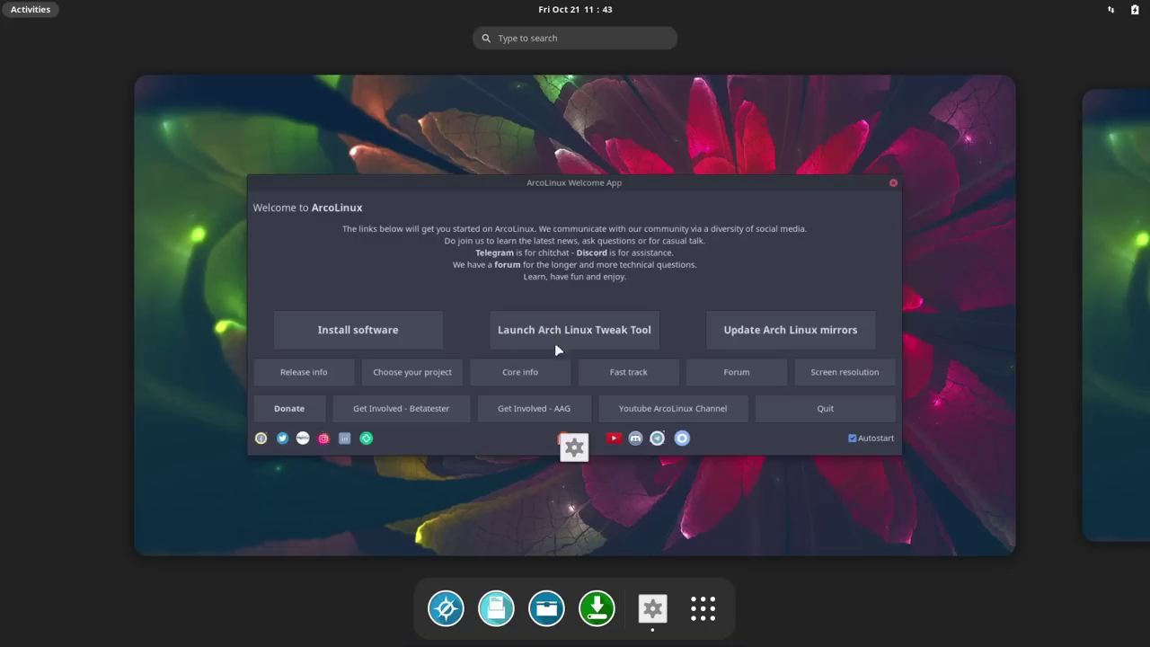
Step: Bring the Welcome App window to the front, move it higher and enlarge it
left_click_drag(753, 185, 644, 267)
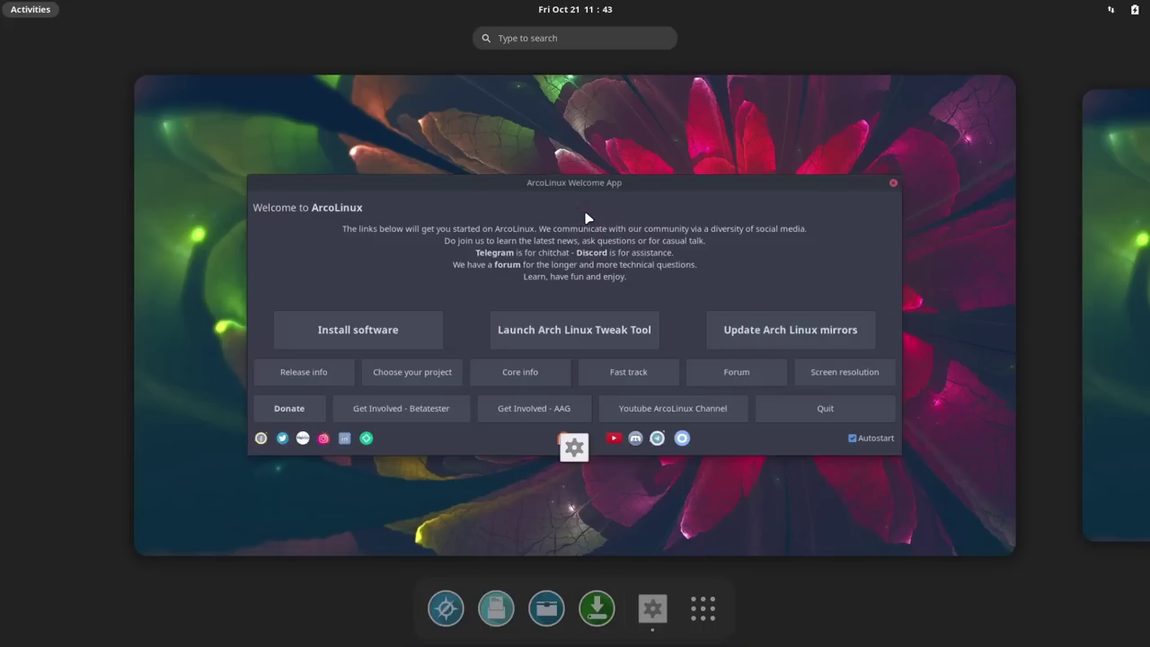
left_click(969, 252)
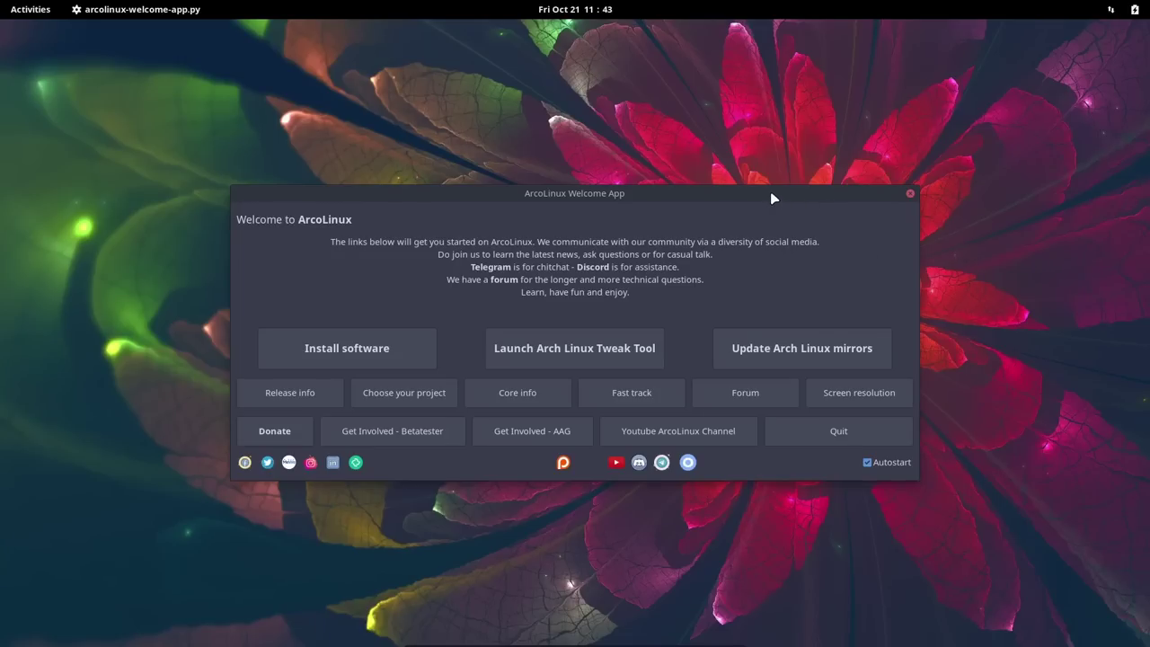
left_click_drag(773, 199, 755, 93)
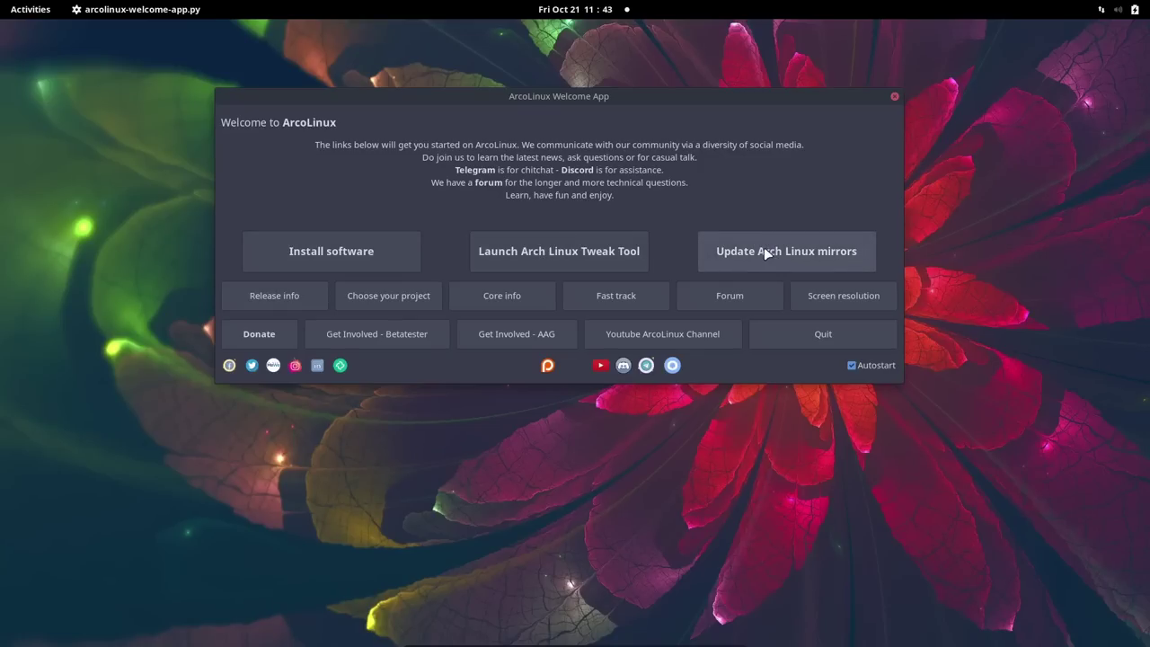
left_click_drag(901, 378, 963, 568)
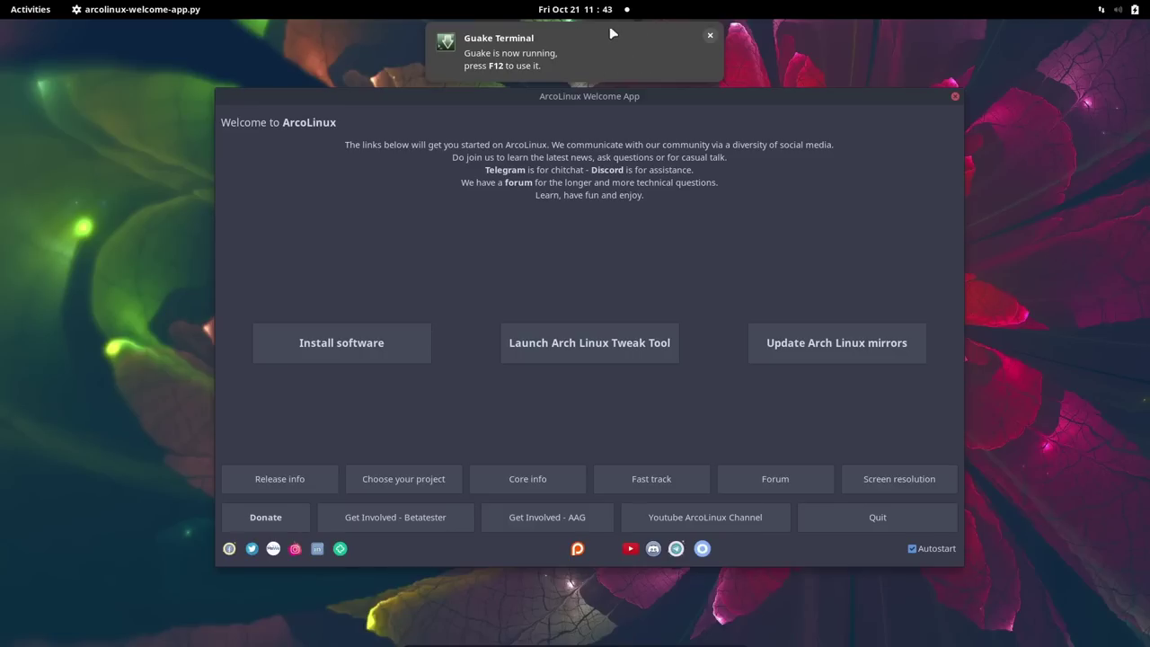
Step: Dismiss the Guake Terminal notice and raise the system volume to about three-quarters
left_click(710, 38)
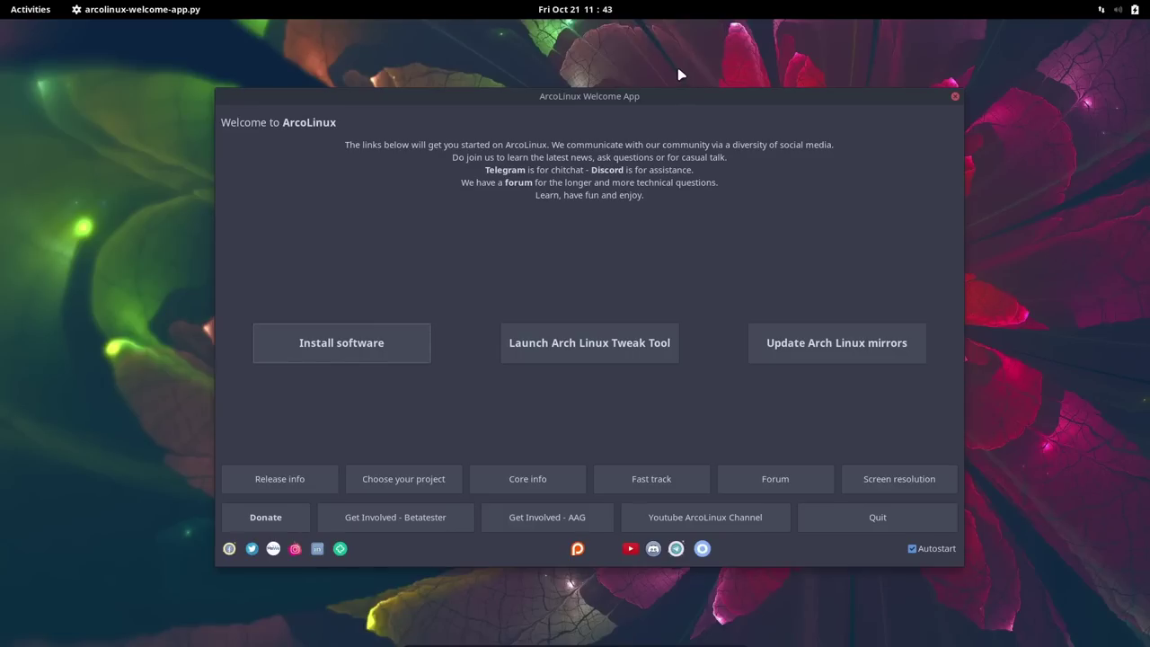
left_click(1122, 13)
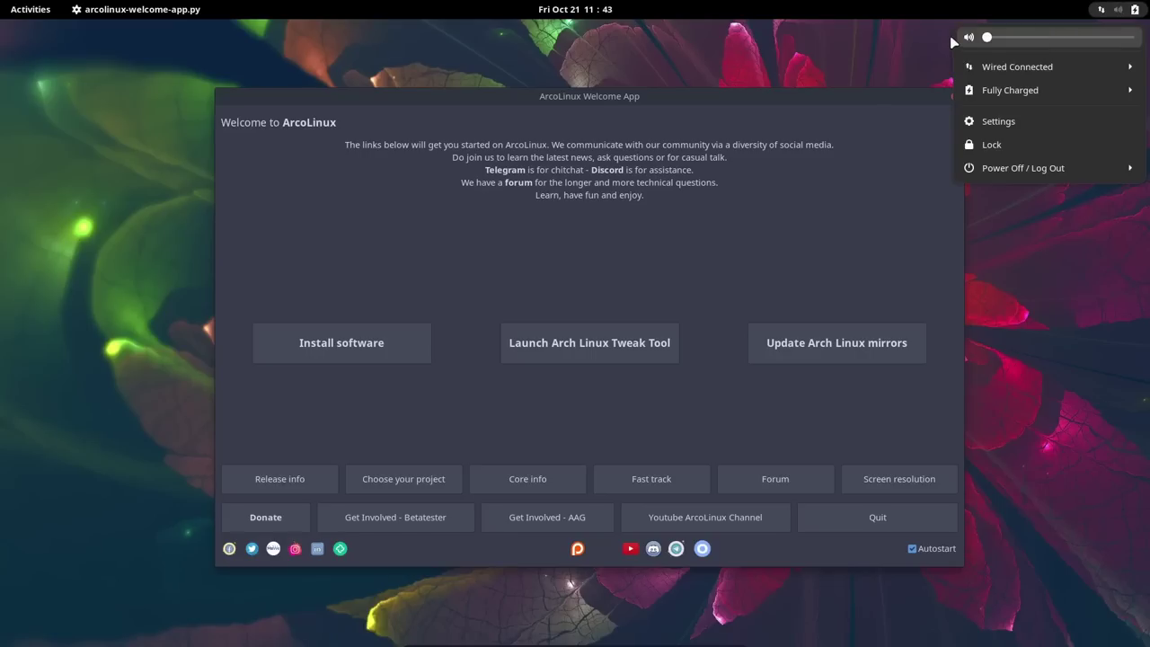
left_click_drag(986, 38, 1093, 42)
left_click(885, 55)
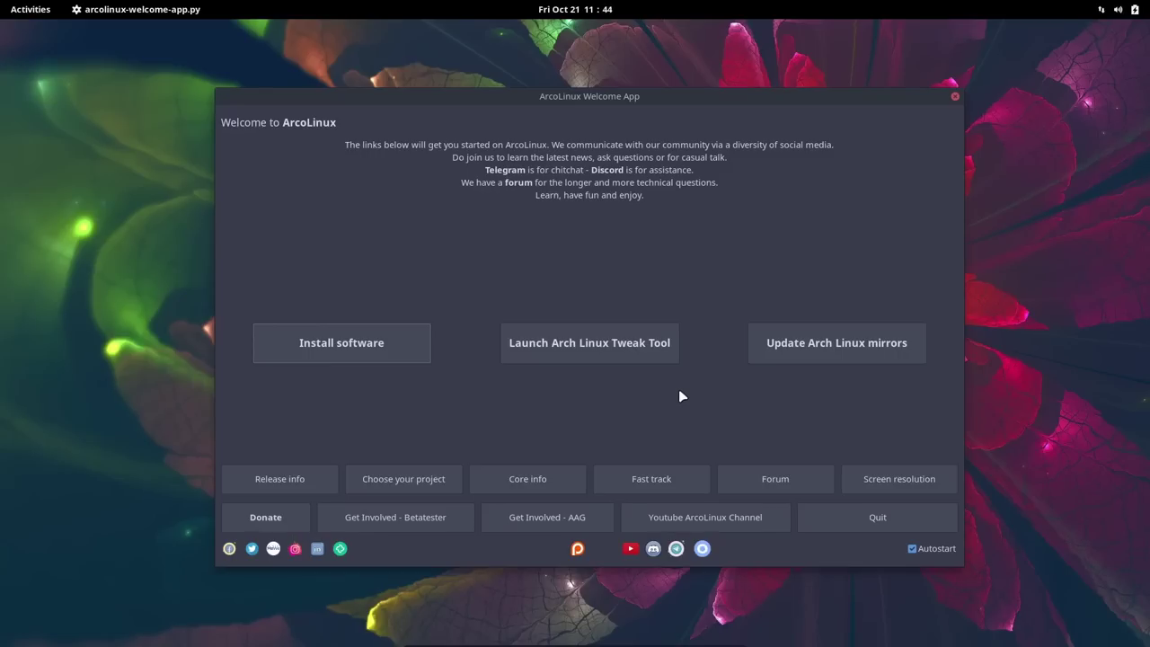
Step: Run Update Arch Linux mirrors, authorising it with the account password
left_click(828, 349)
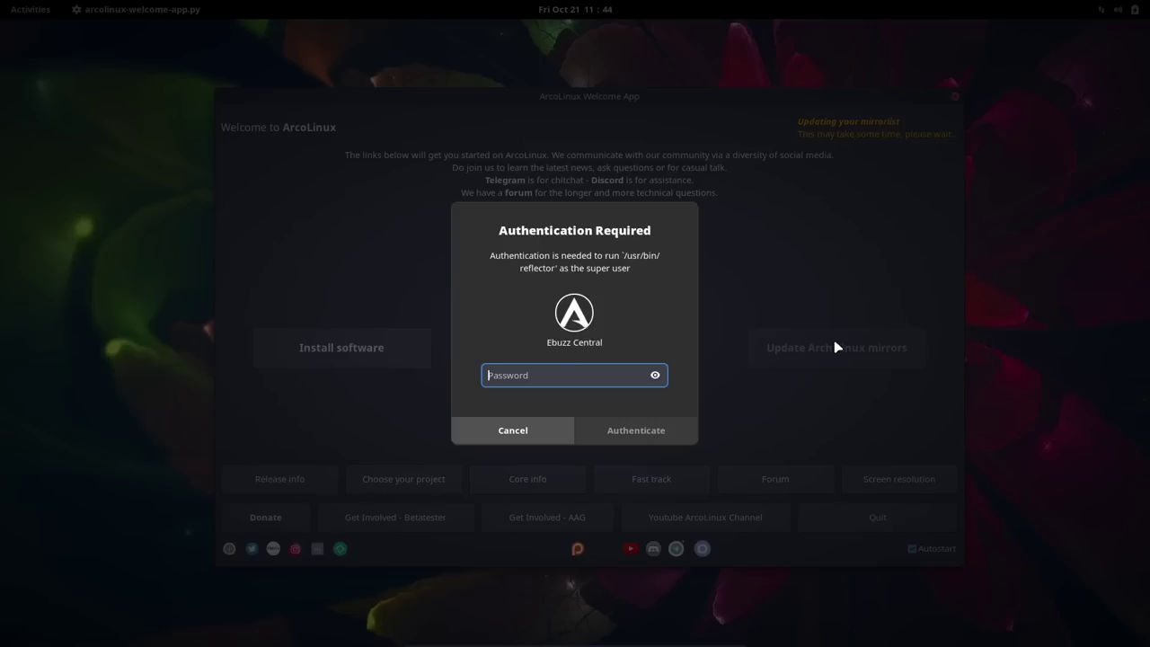
type("•••••••••")
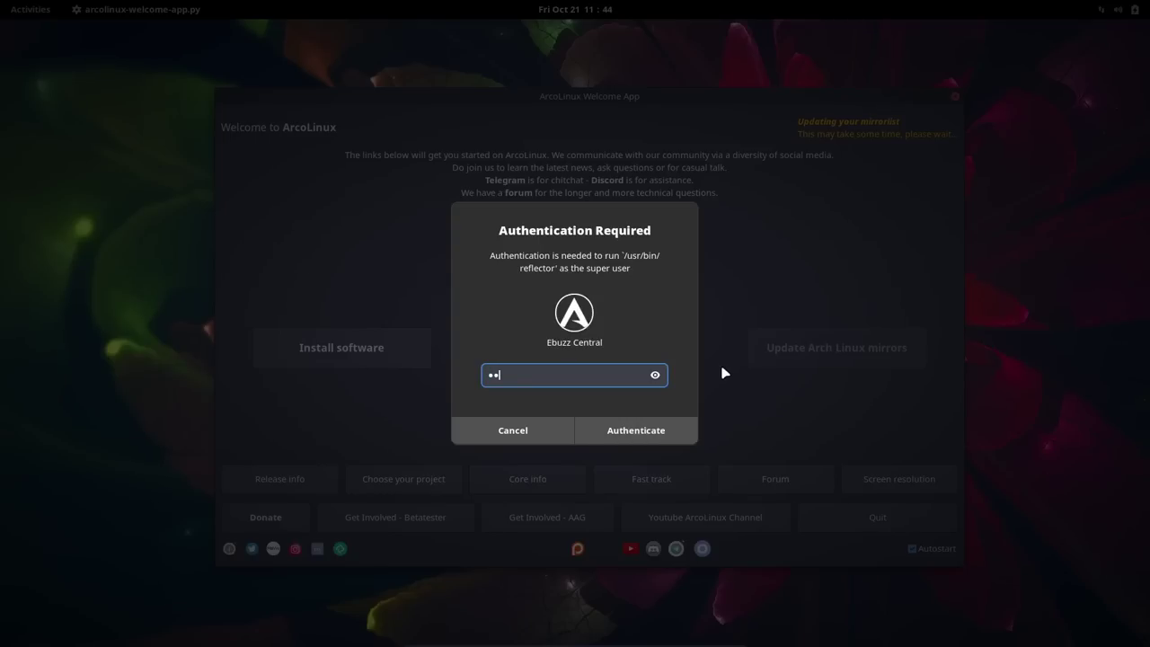
key("Return")
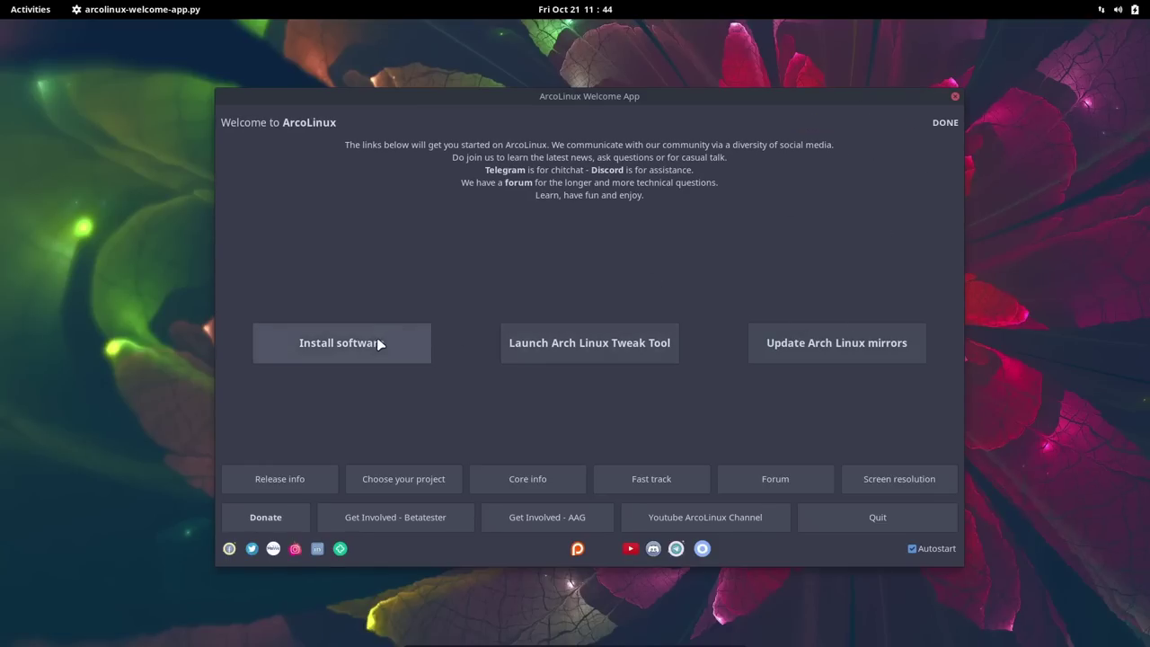
Step: Search the application grid for 'software' and launch Add/Remove Software
left_click(30, 11)
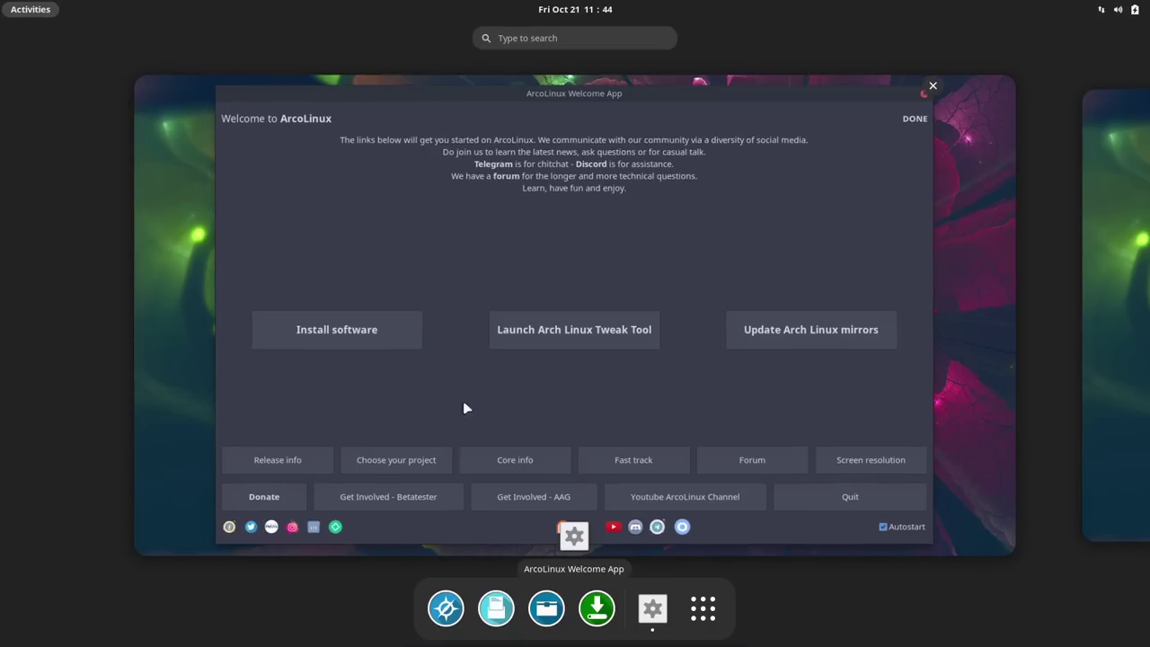
left_click(703, 613)
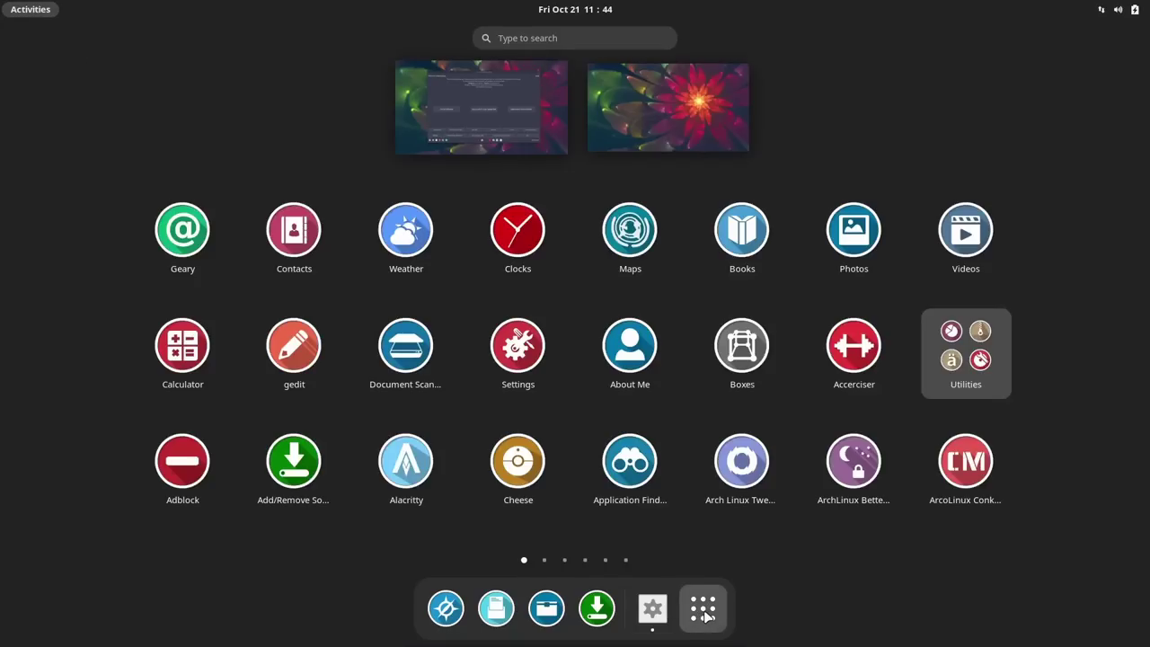
left_click(554, 39)
type("software")
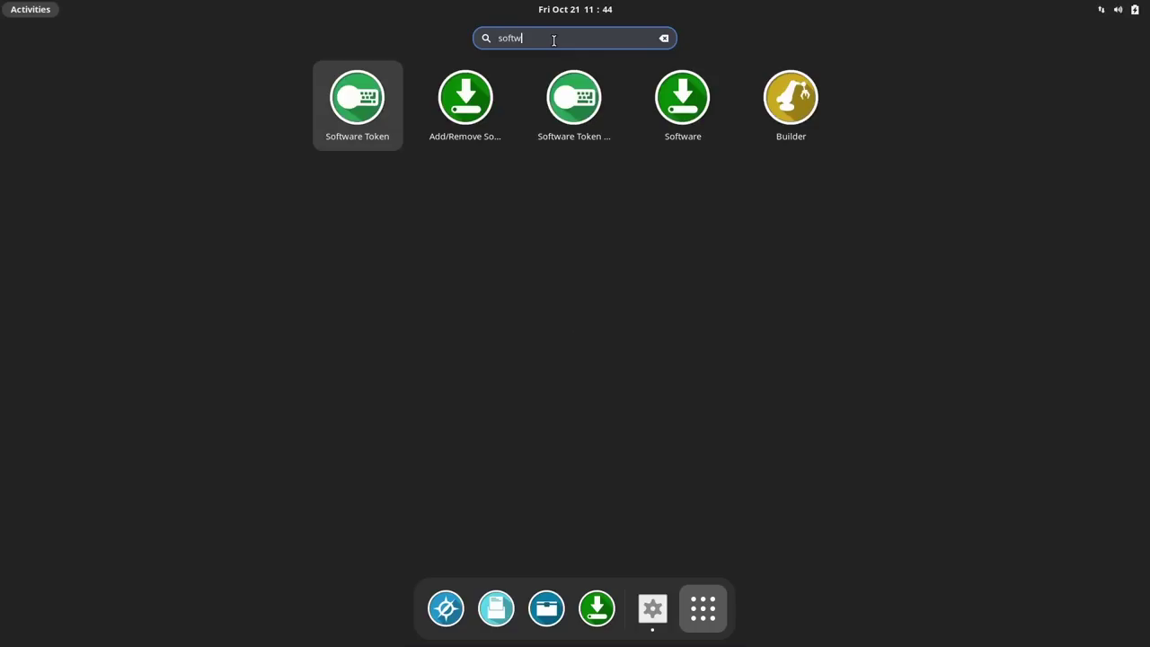
left_click(474, 105)
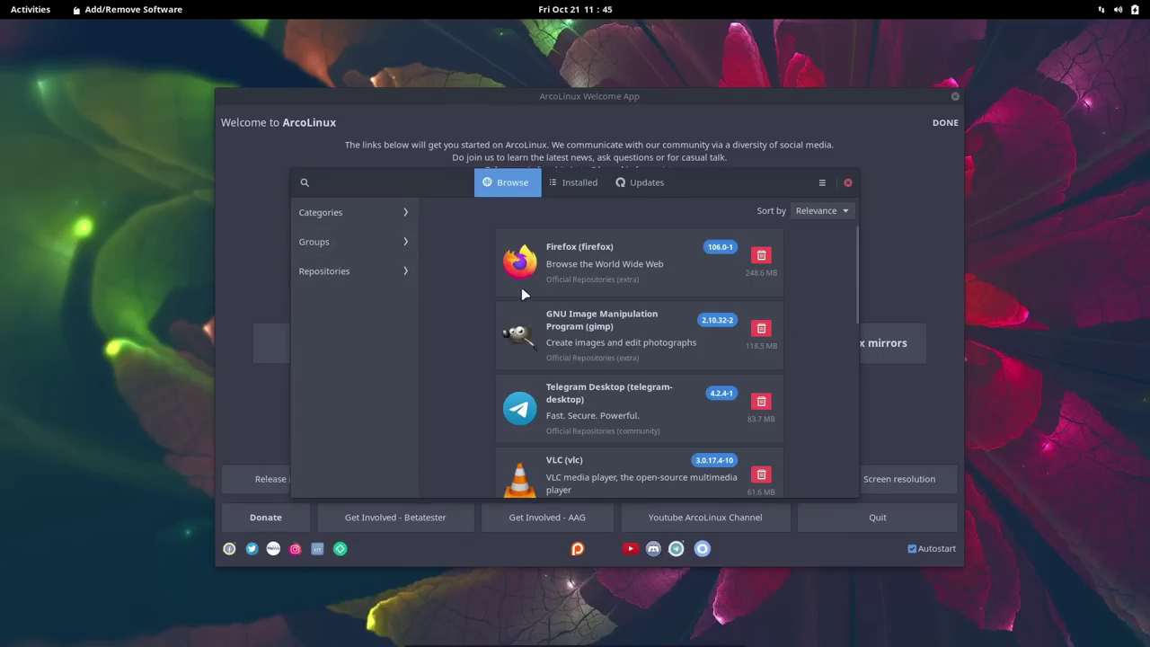
Step: Open the package manager's Preferences, unlocking them with the account password
left_click(822, 183)
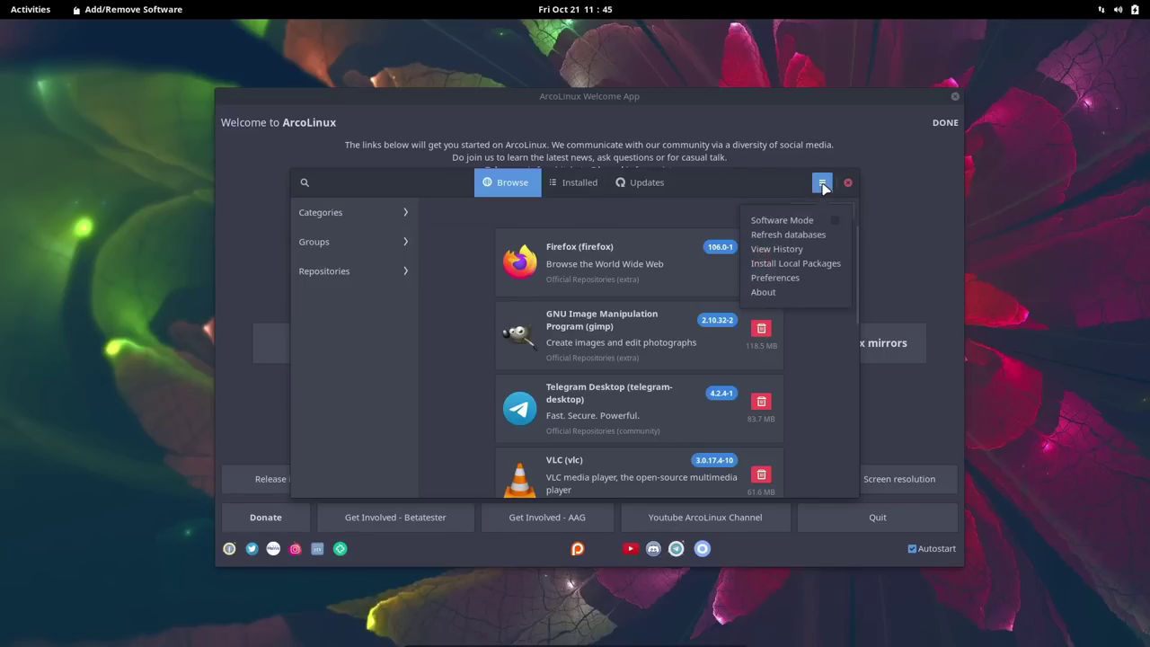
left_click(793, 287)
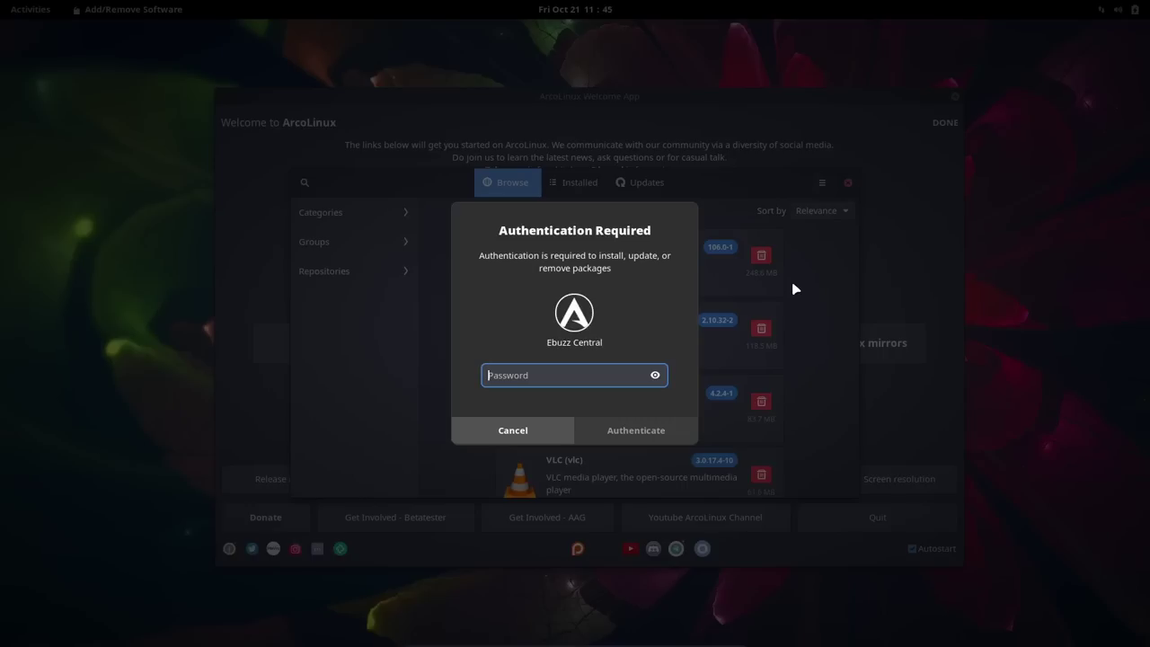
type("*********")
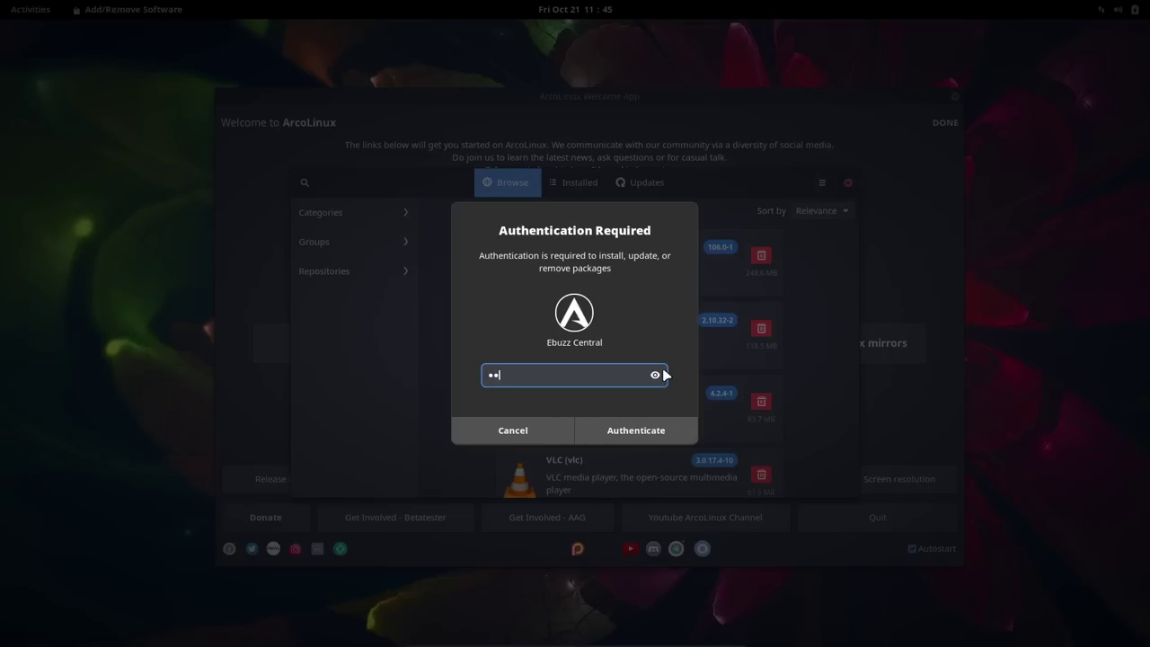
key("Return")
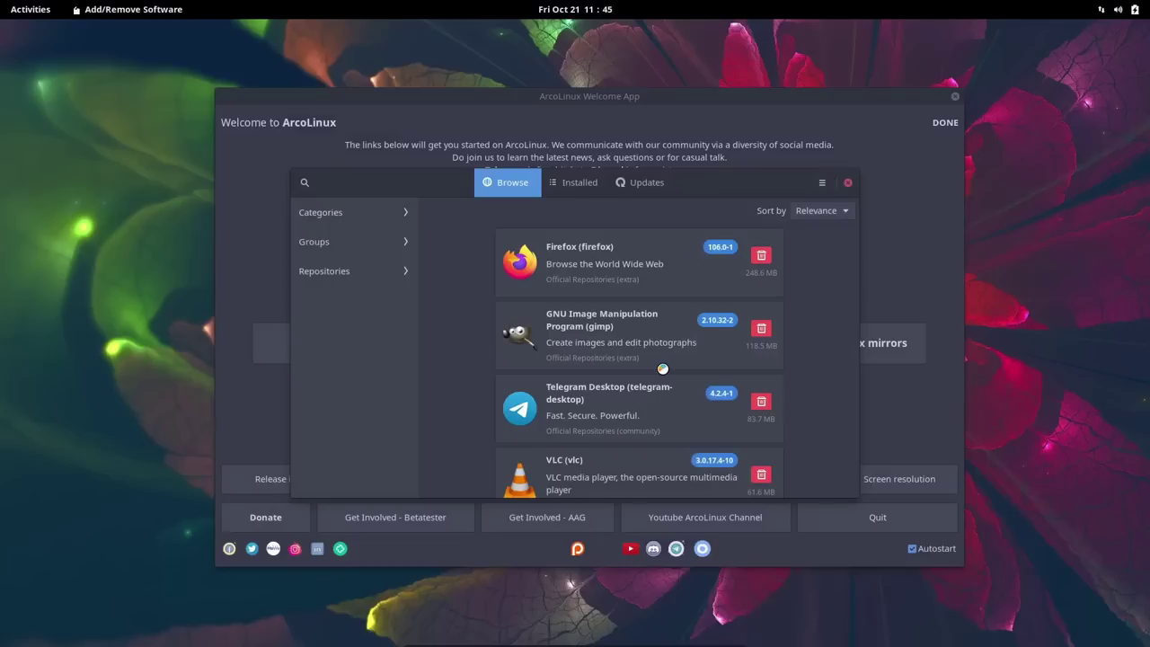
Step: Enable AUR update checks and Flatpak support under Third Party, review General, then close Preferences
left_click(635, 178)
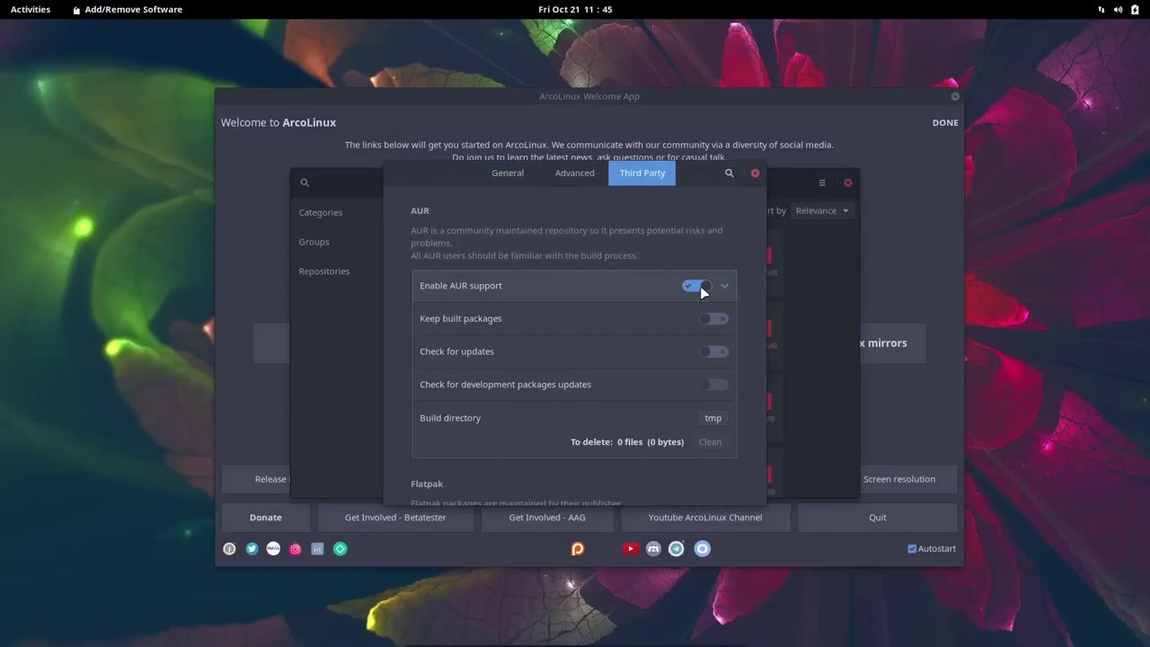
left_click(714, 351)
scroll(645, 296, "down", 3)
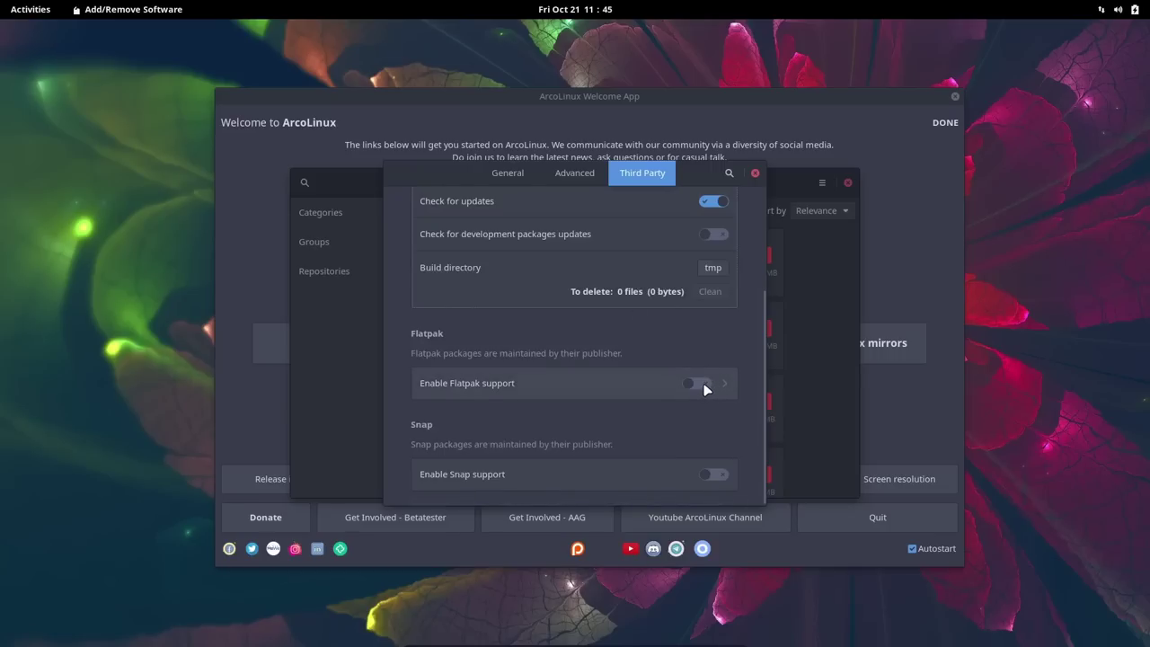
left_click(703, 383)
scroll(598, 364, "down", 1)
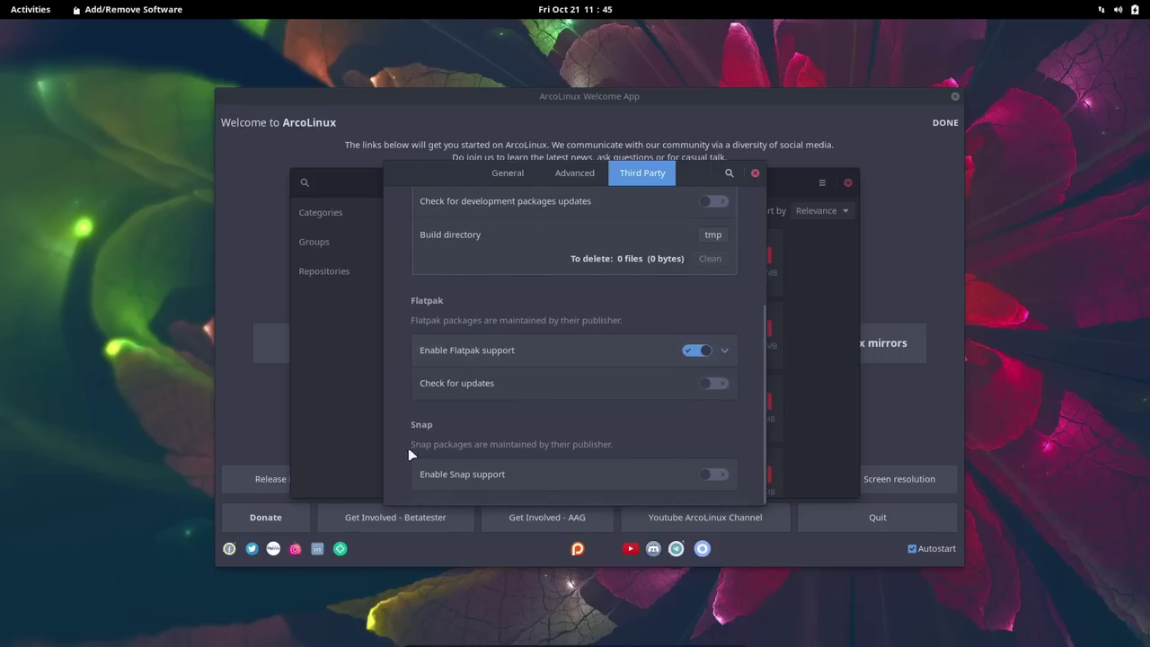
left_click(505, 175)
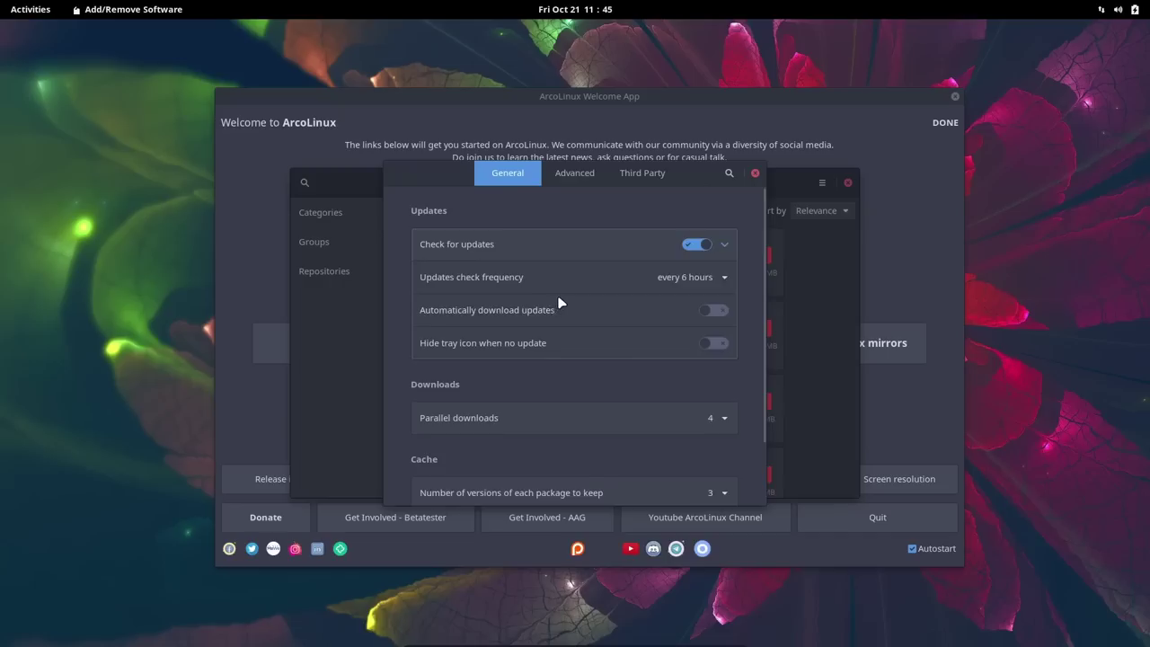
scroll(560, 303, "down", 2)
scroll(565, 308, "up", 2)
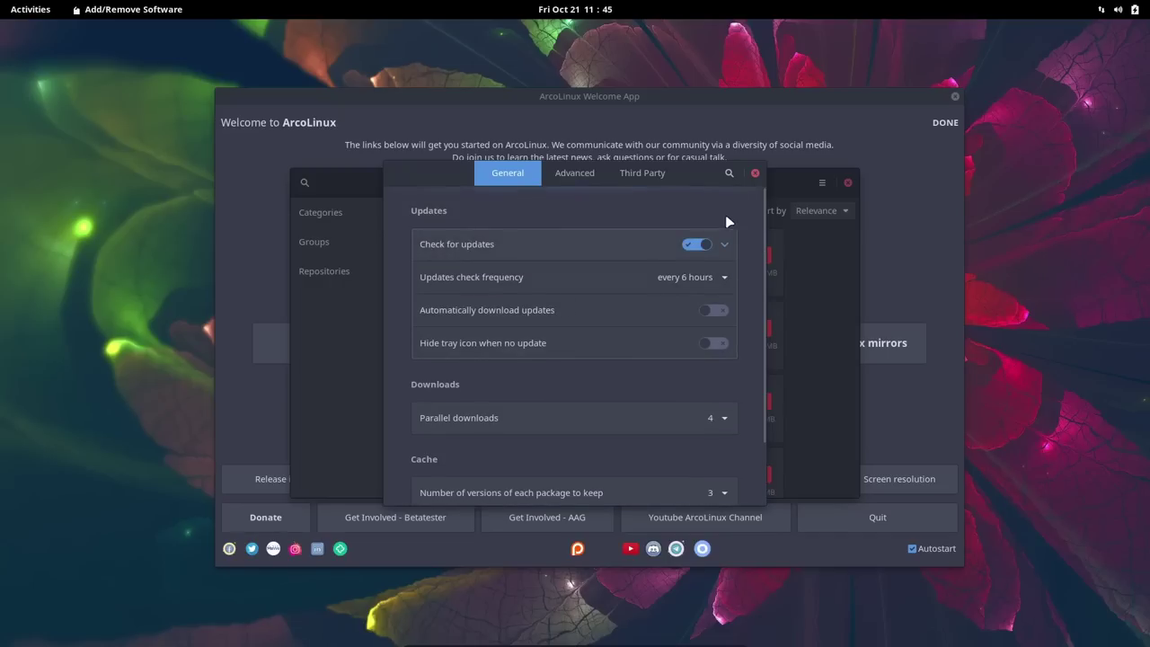
left_click(754, 174)
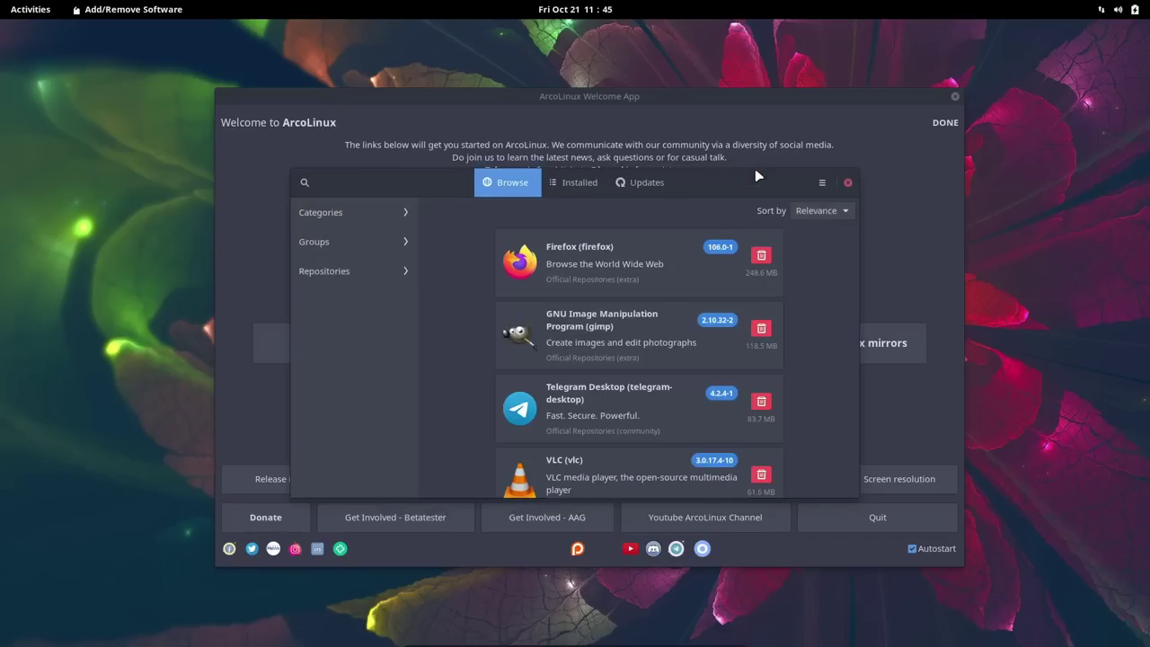
Step: Search Pamac for obs-studio to list the OBS packages, then close the software manager
left_click(307, 183)
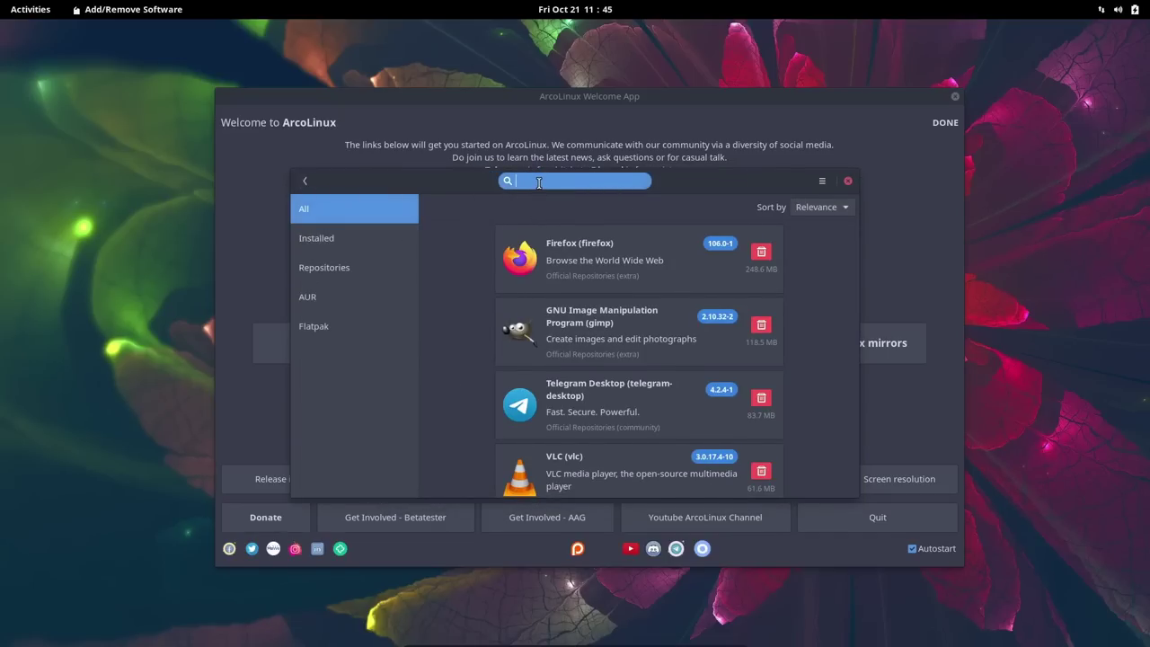
type("obs-stu")
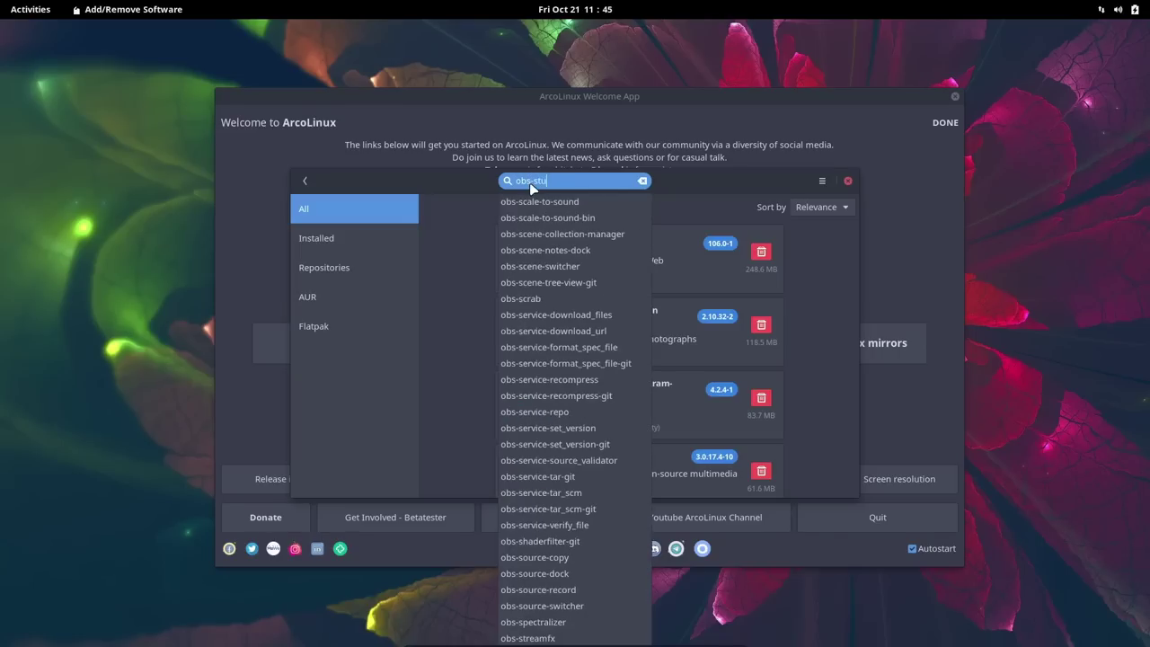
type("dio")
left_click(529, 202)
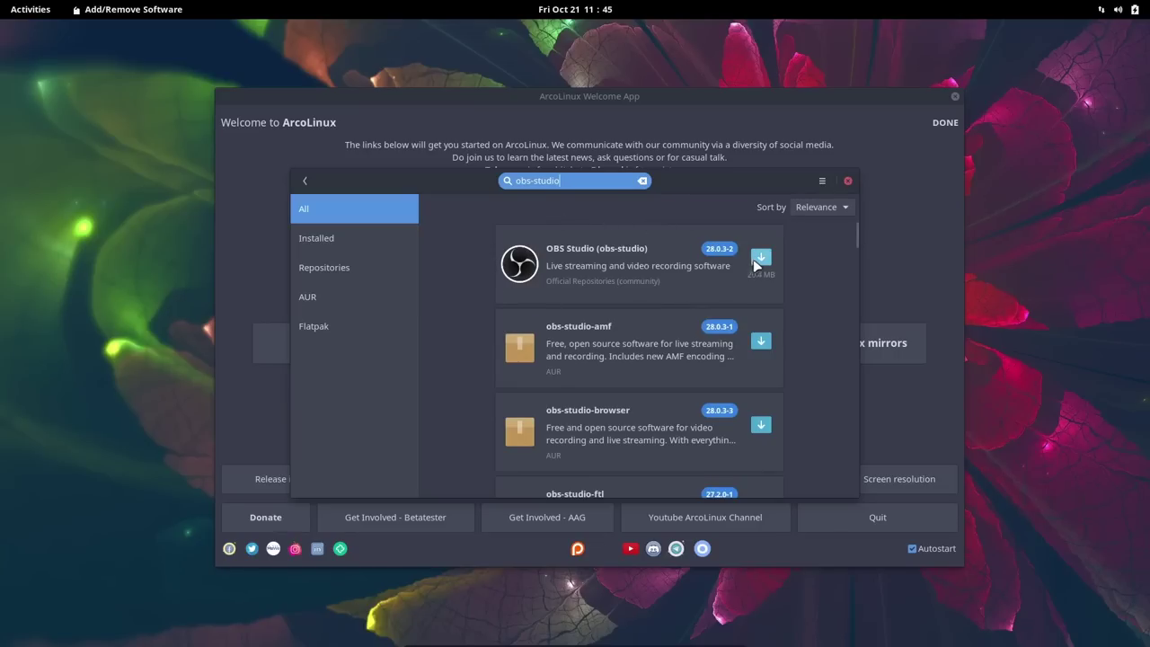
left_click(849, 181)
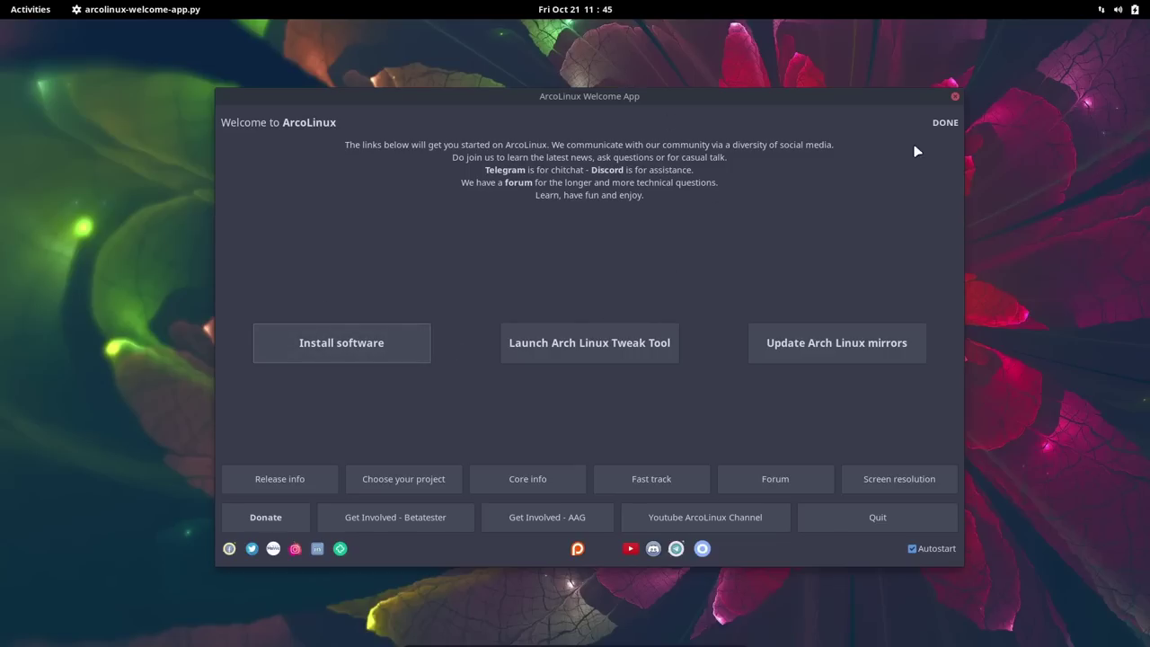
Step: Close the Welcome App and scroll the application grid to page 3, where Kdenlive appears
left_click(956, 96)
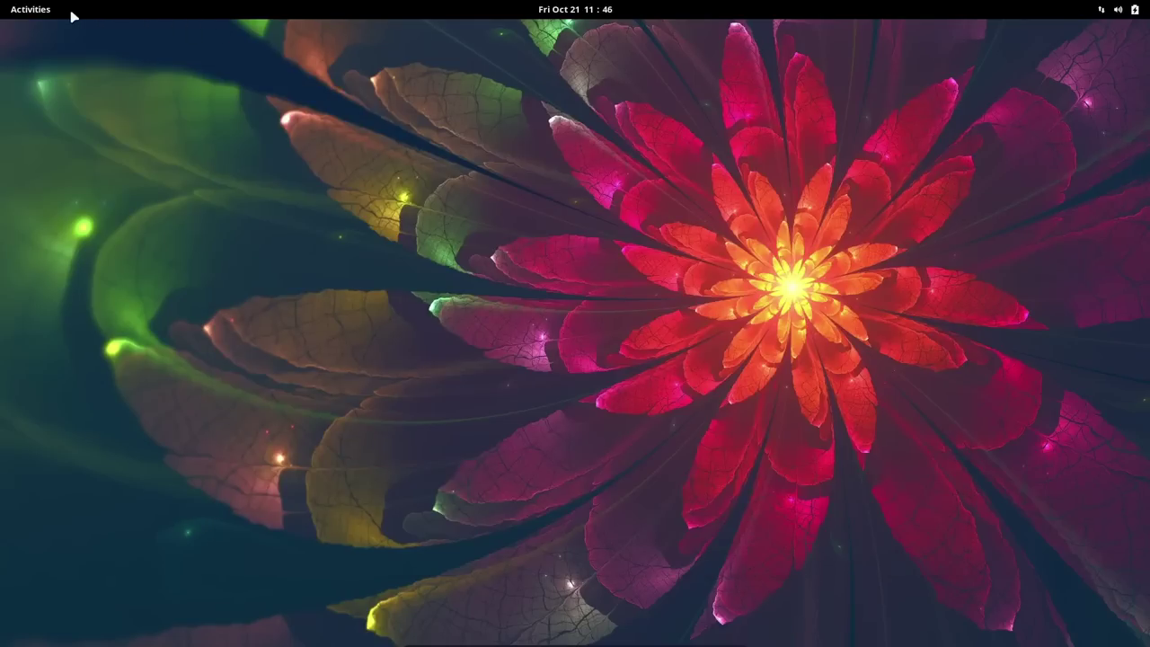
left_click(35, 11)
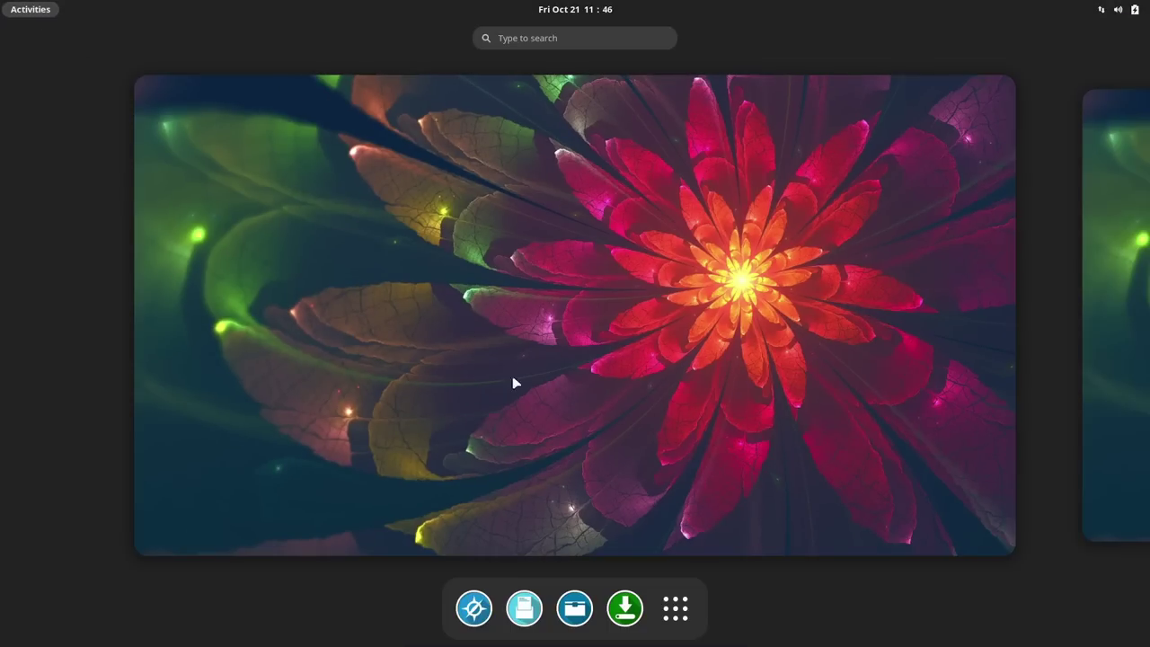
left_click(675, 608)
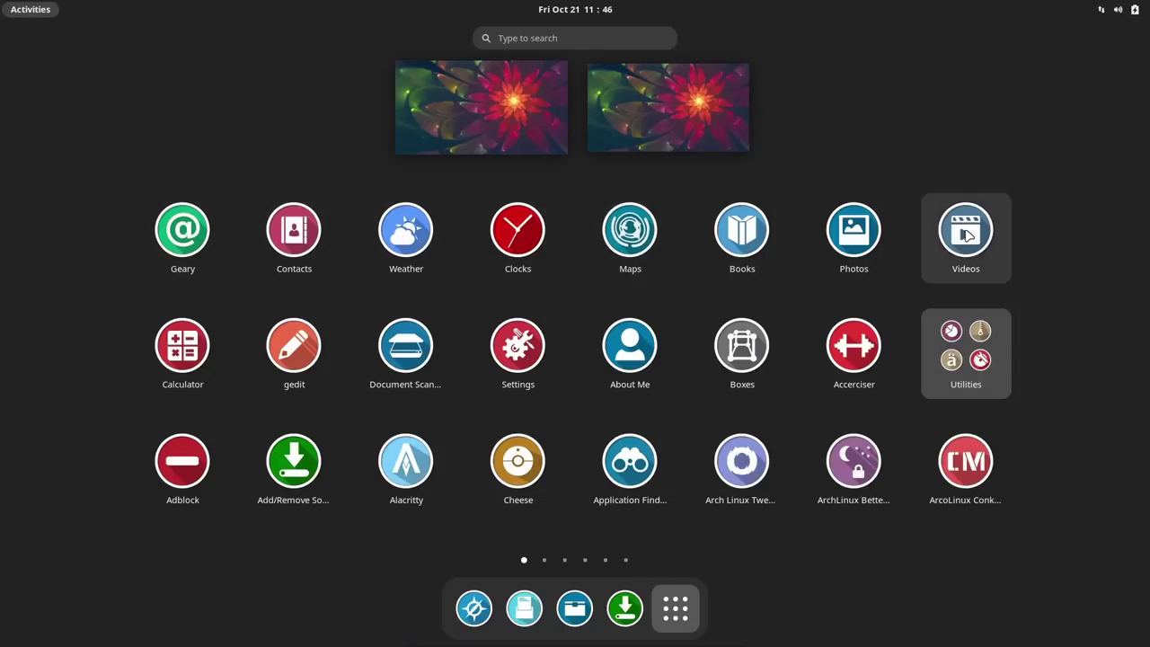
scroll(195, 232, "down", 1)
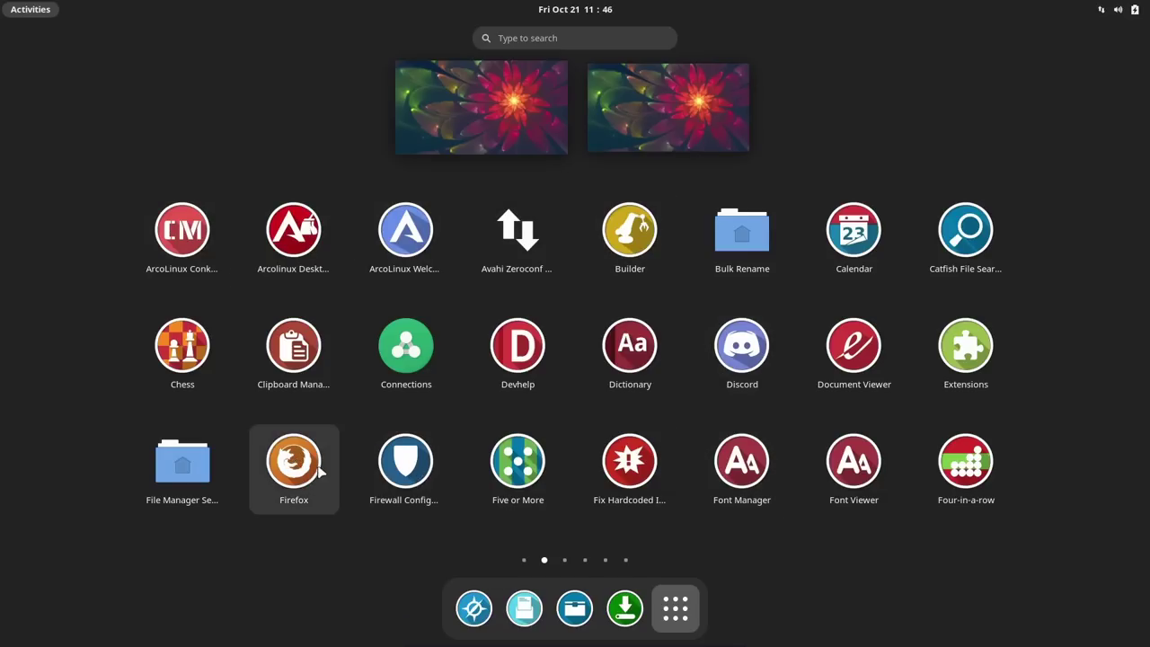
scroll(604, 349, "down", 1)
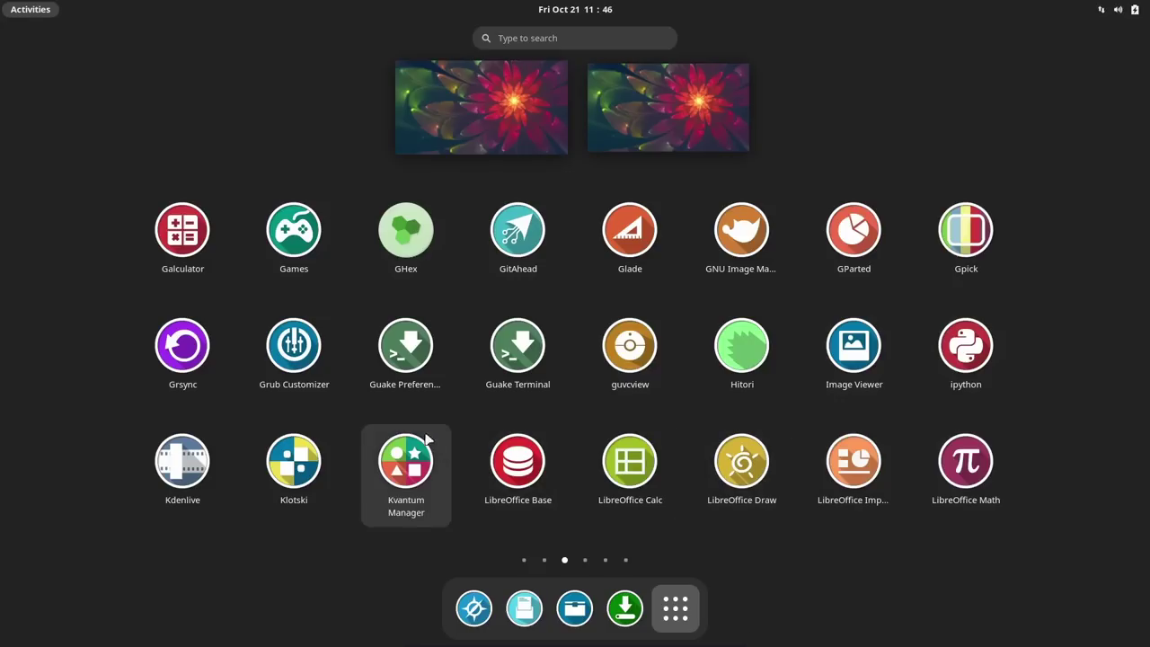
Step: Launch Kdenlive, apply the Arc Dark colour scheme, then close Kdenlive
left_click(176, 466)
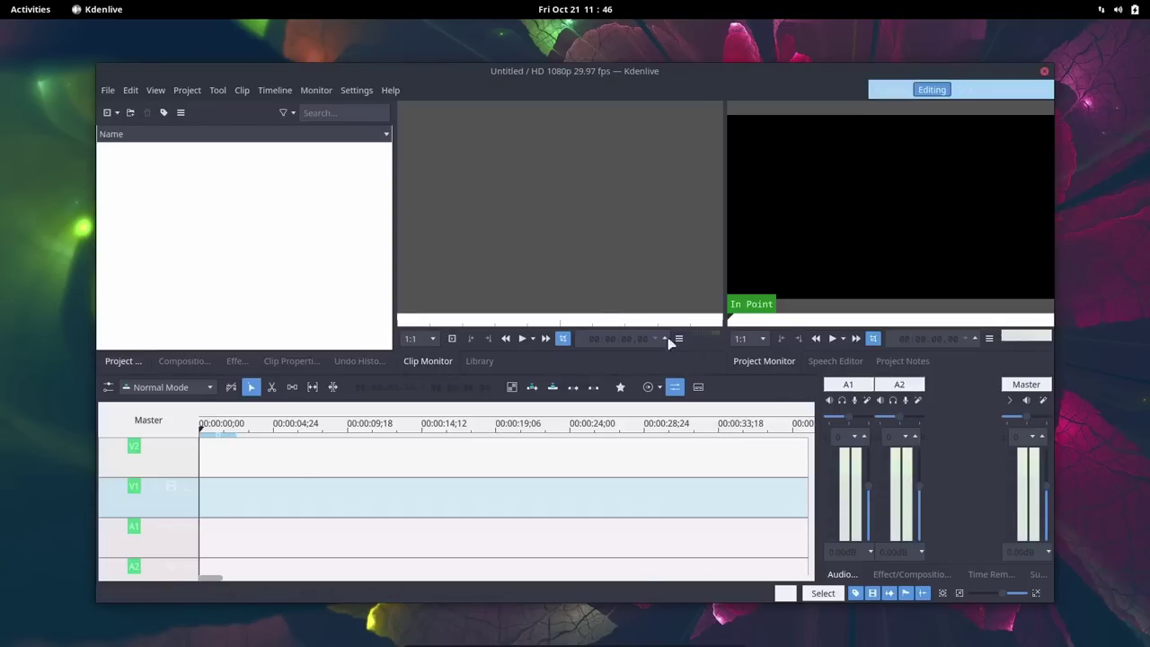
left_click(356, 91)
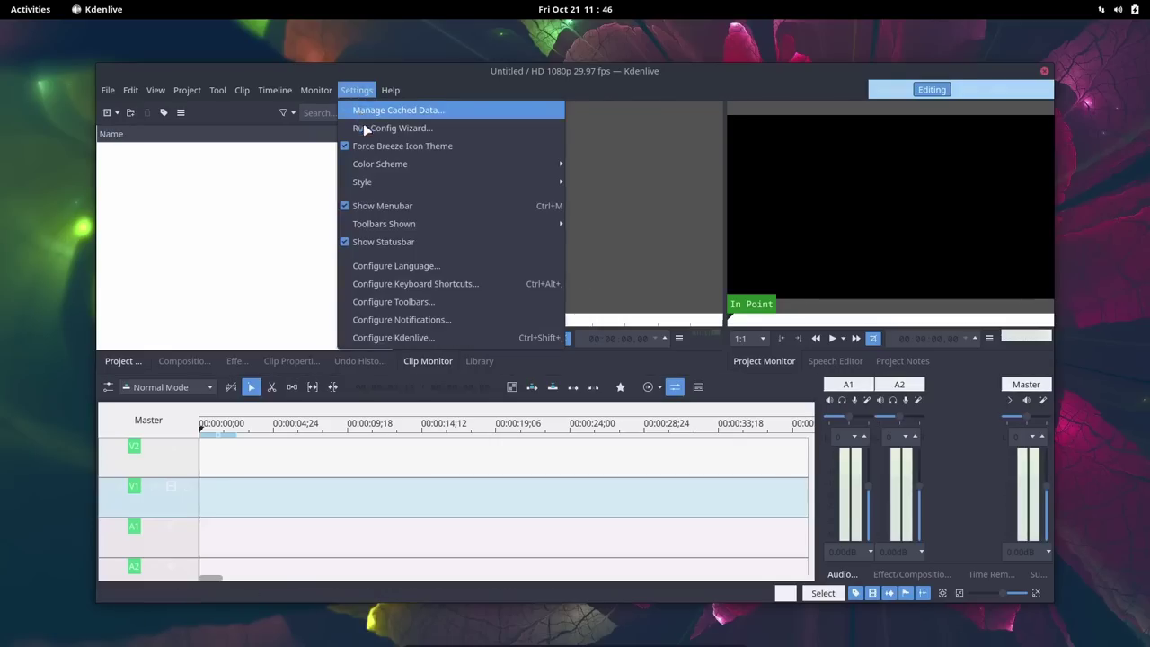
mouse_move(438, 165)
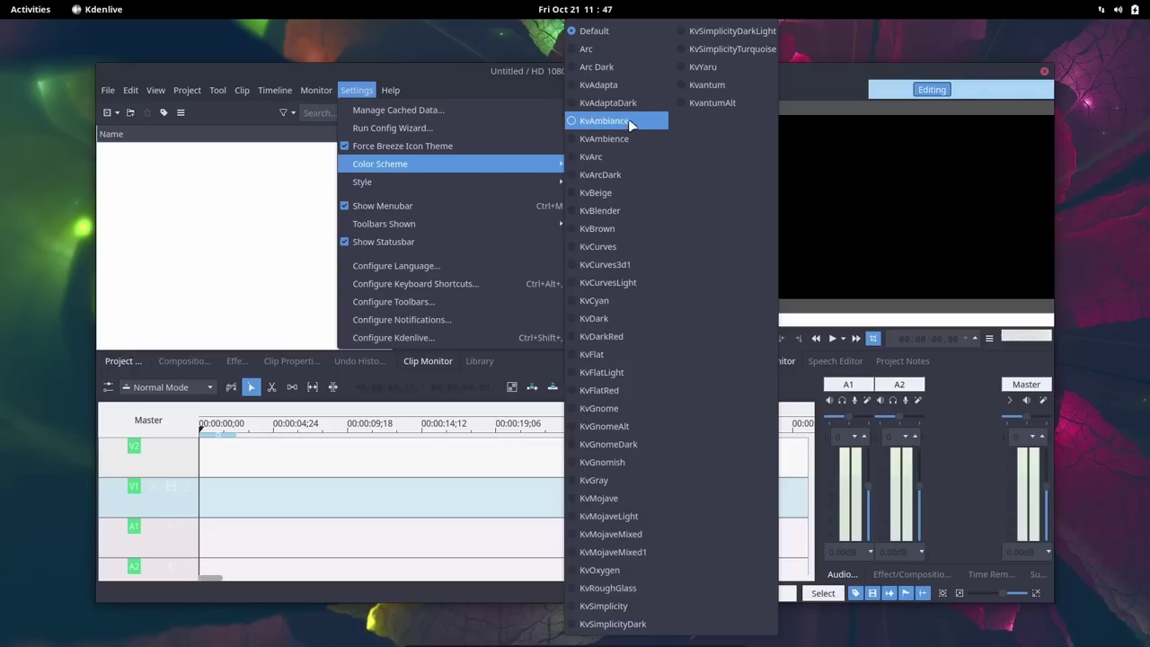
left_click(572, 65)
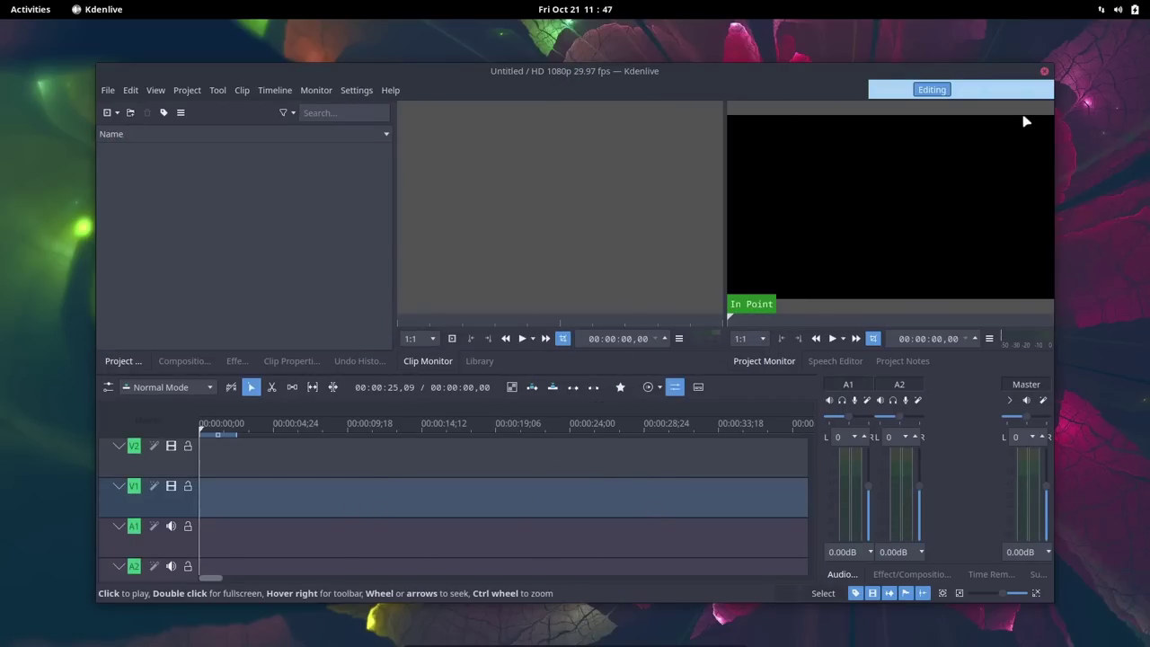
left_click(1044, 71)
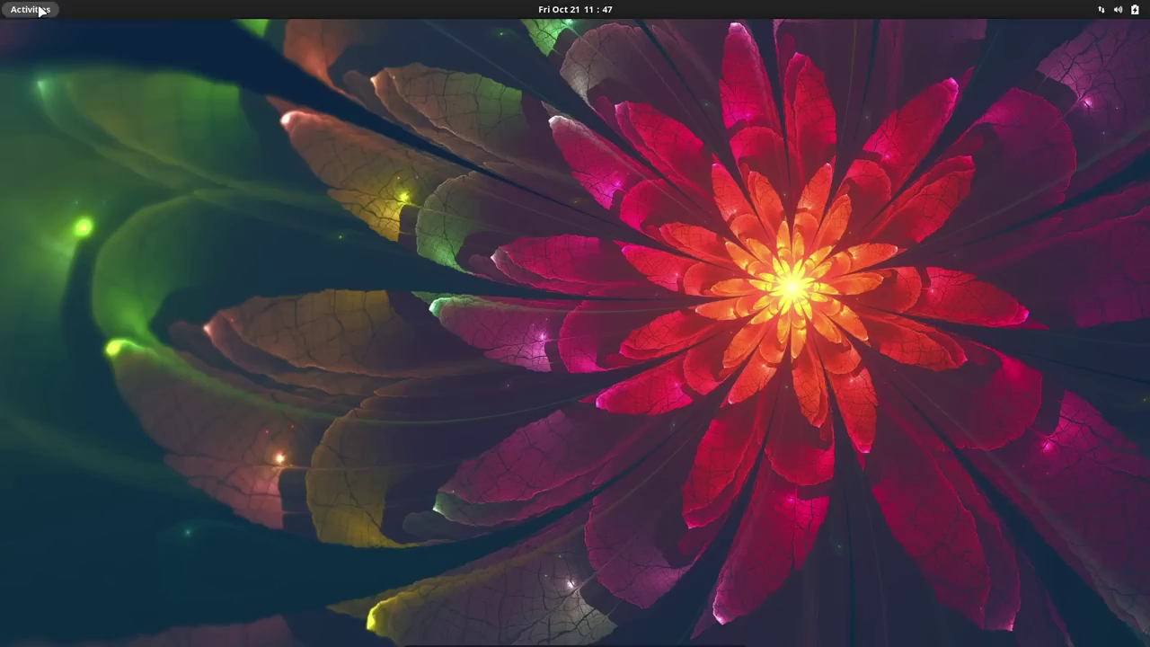
Step: Find Terminal by searching 'ter' in the applications and launch it
left_click(30, 9)
left_click(676, 611)
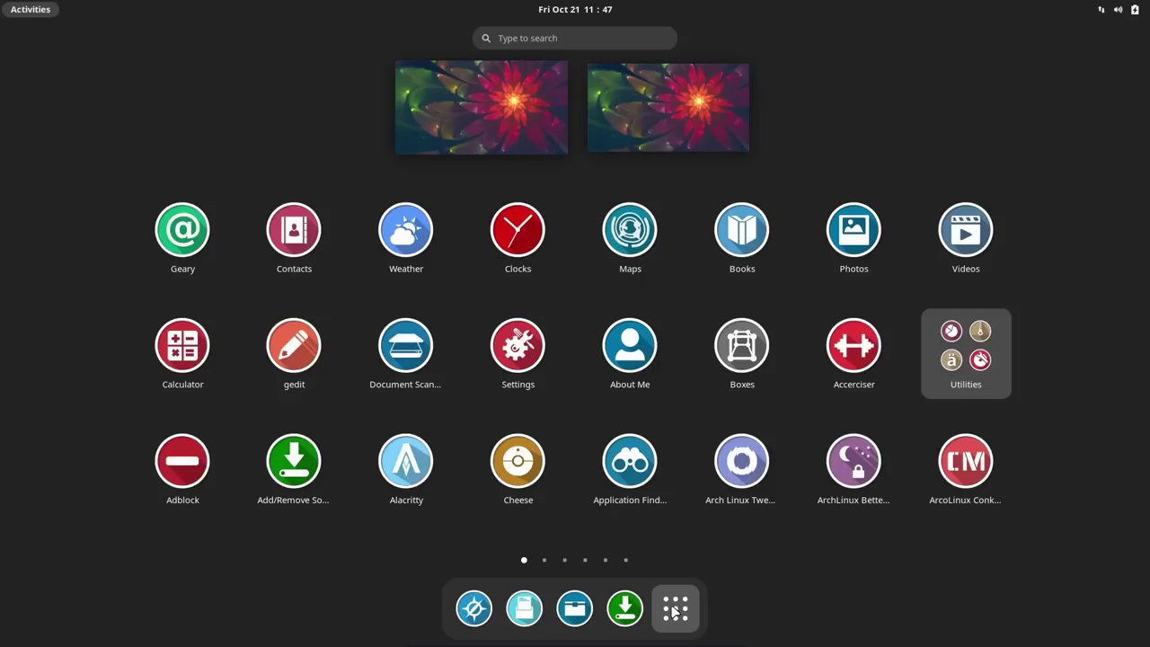
left_click(591, 36)
type("ter")
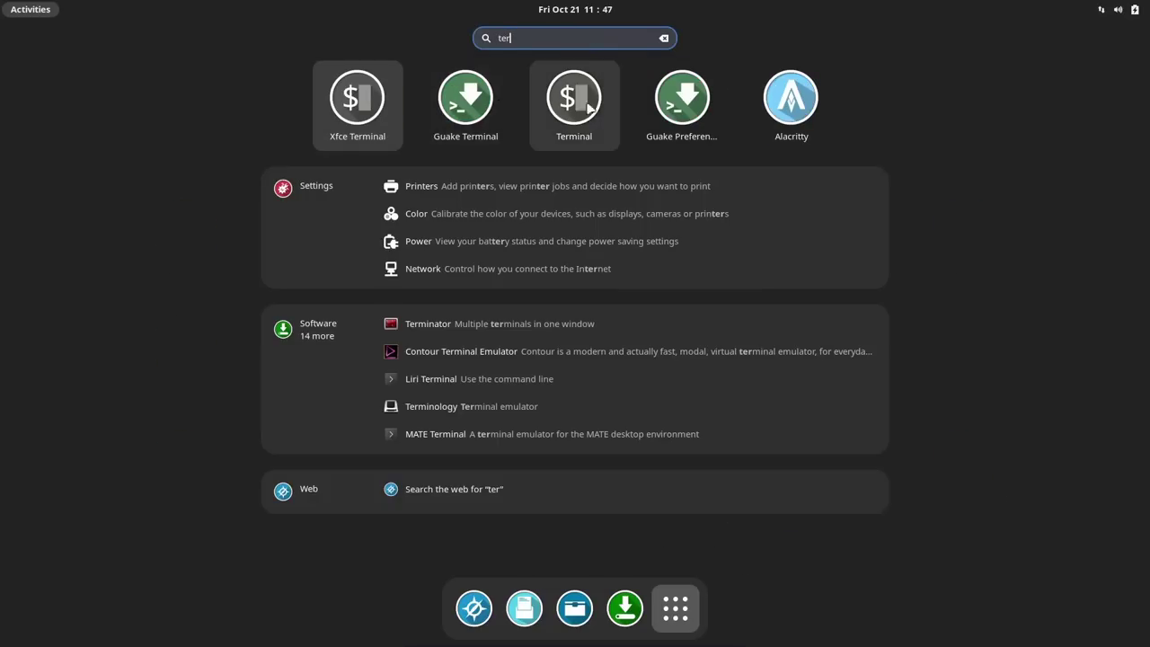
left_click(572, 99)
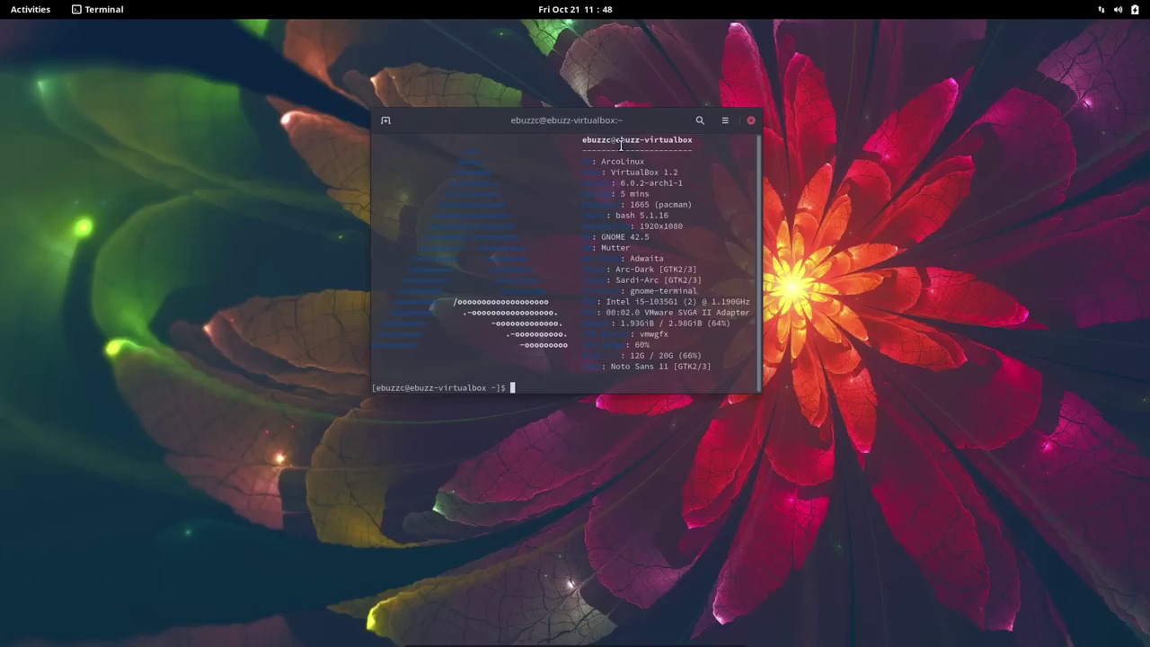
Step: Close Terminal, then browse the application grid pages and return to page one
left_click(751, 119)
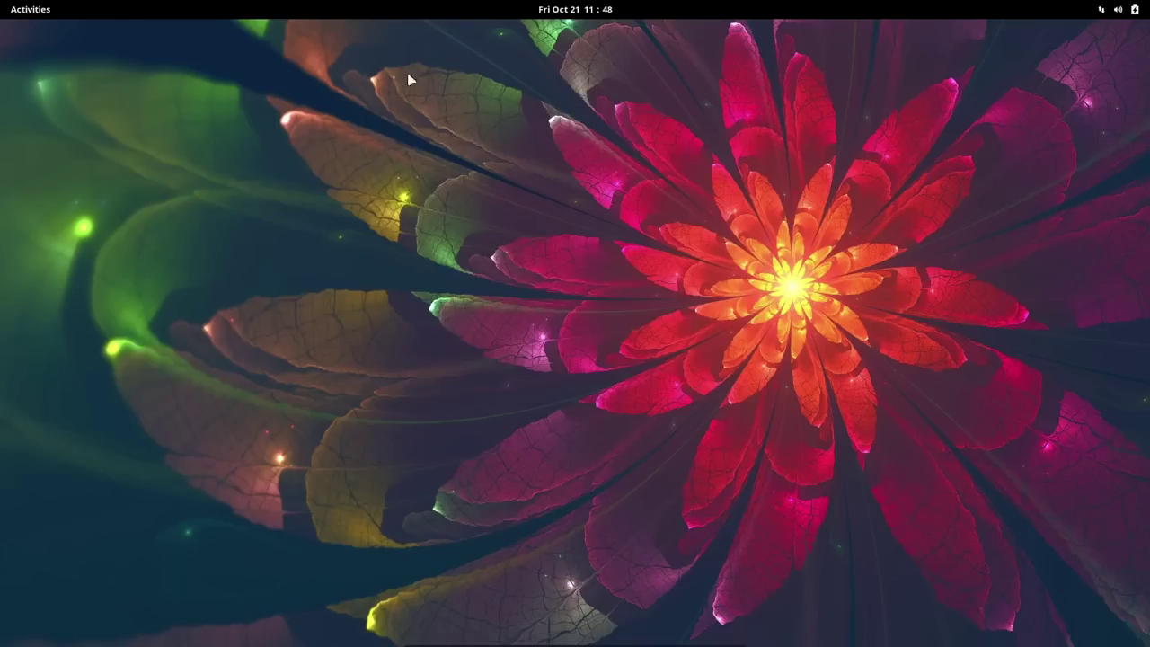
left_click(24, 16)
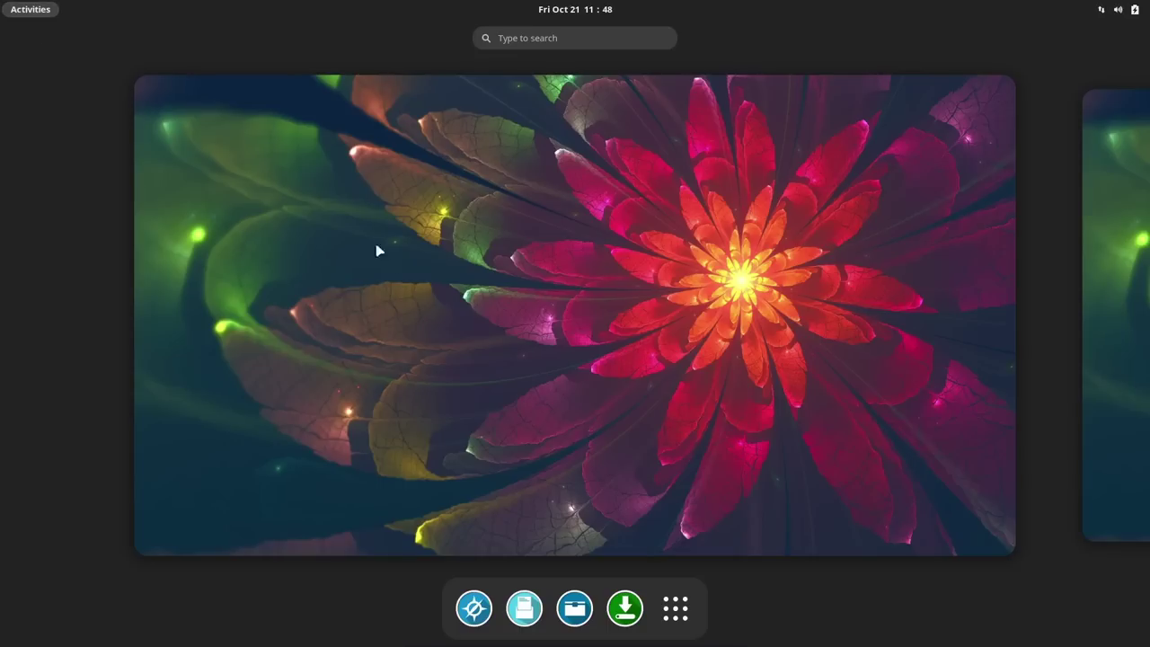
left_click(675, 609)
scroll(700, 327, "down", 4)
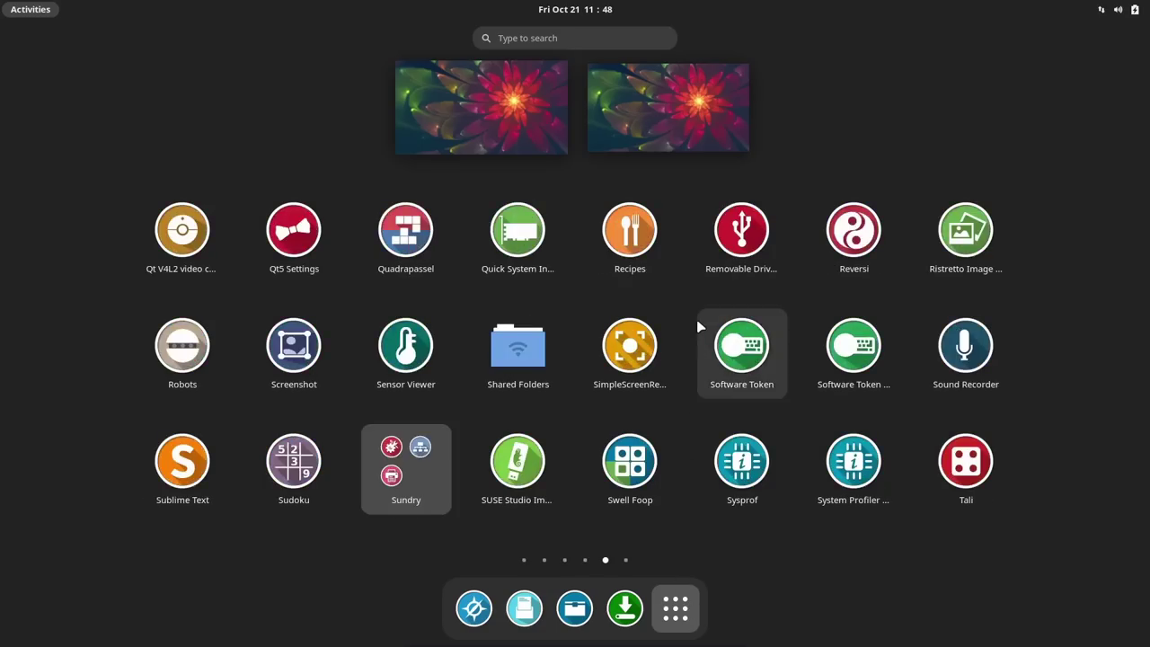
scroll(700, 327, "down", 1)
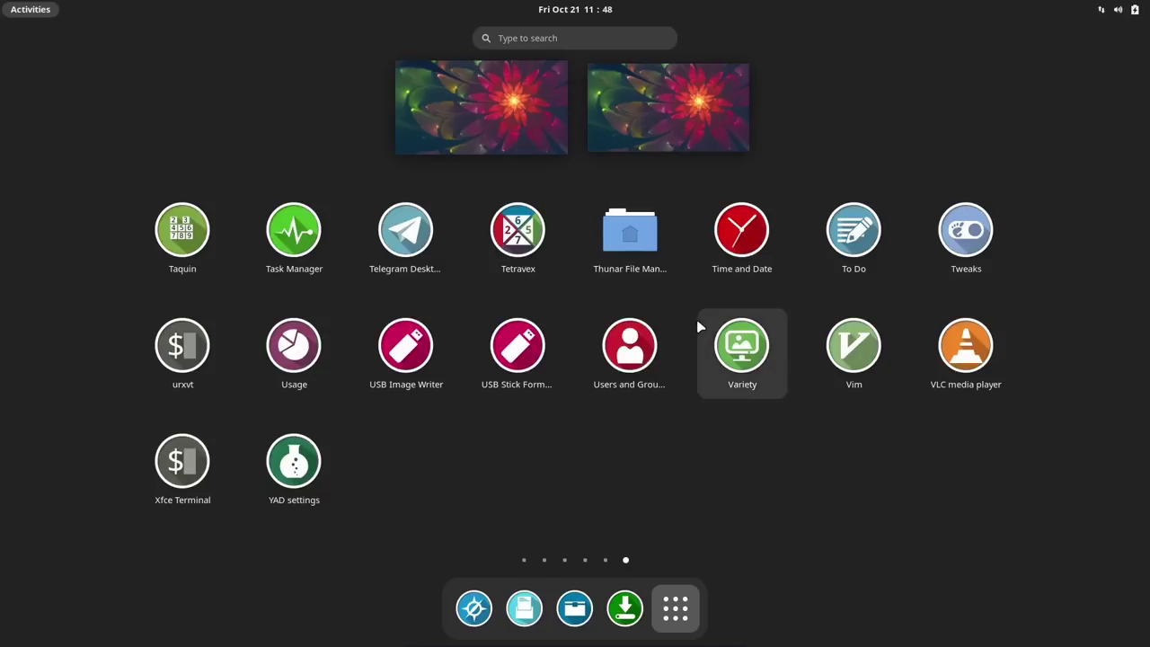
scroll(699, 327, "up", 1)
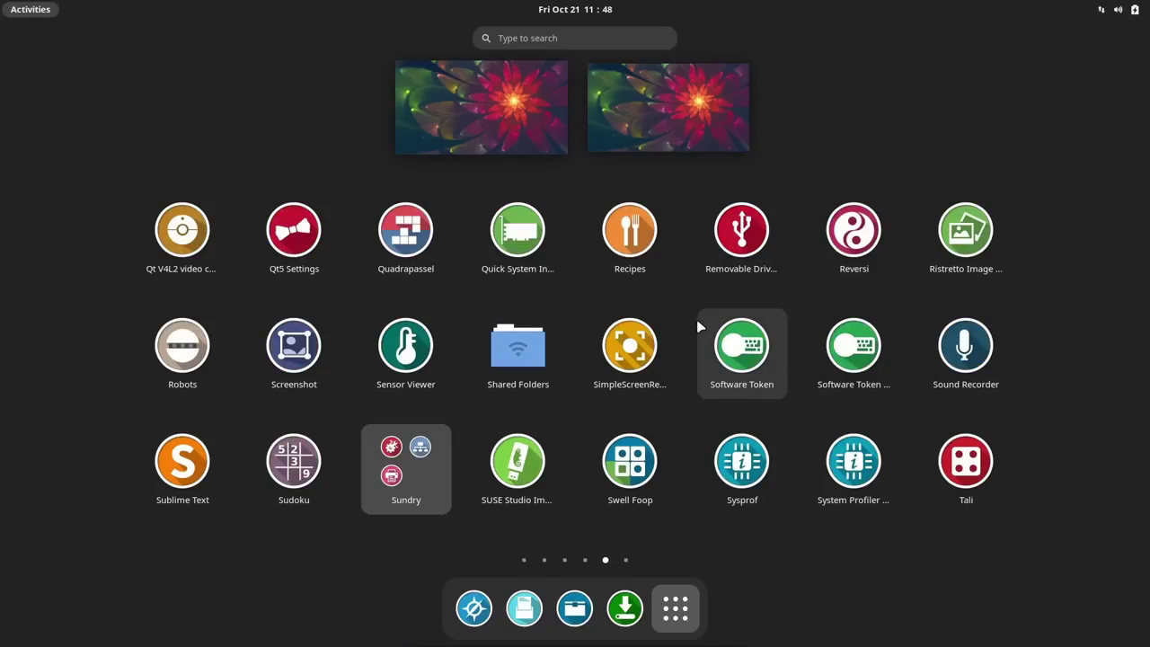
scroll(699, 327, "up", 1)
scroll(699, 327, "up", 2)
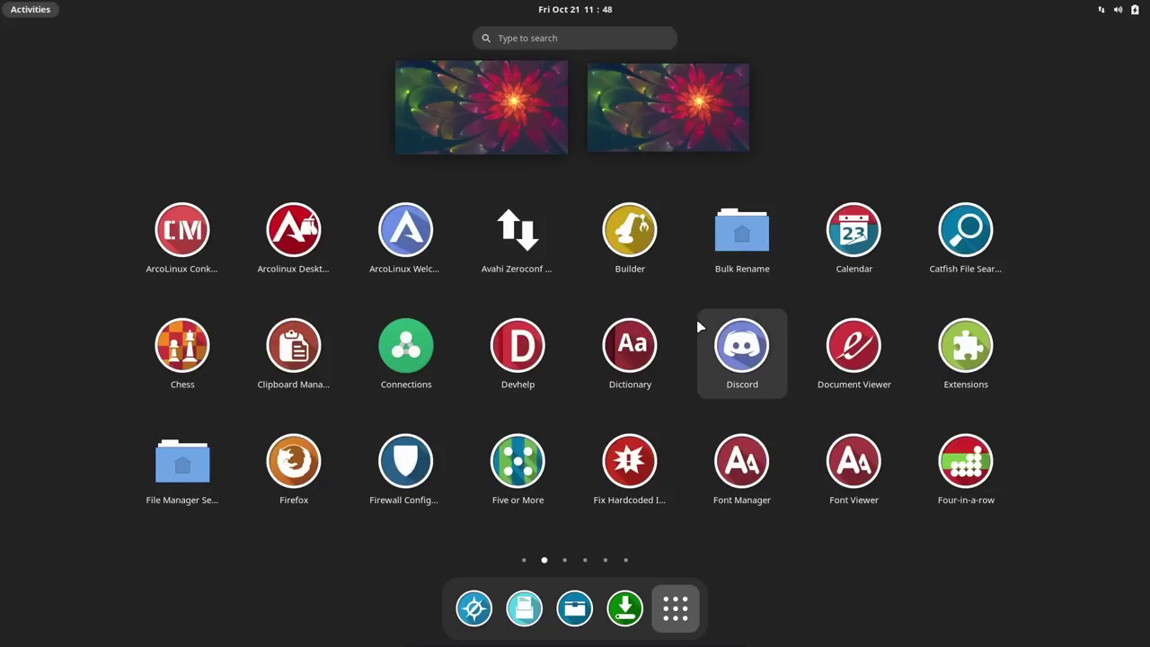
scroll(699, 328, "up", 1)
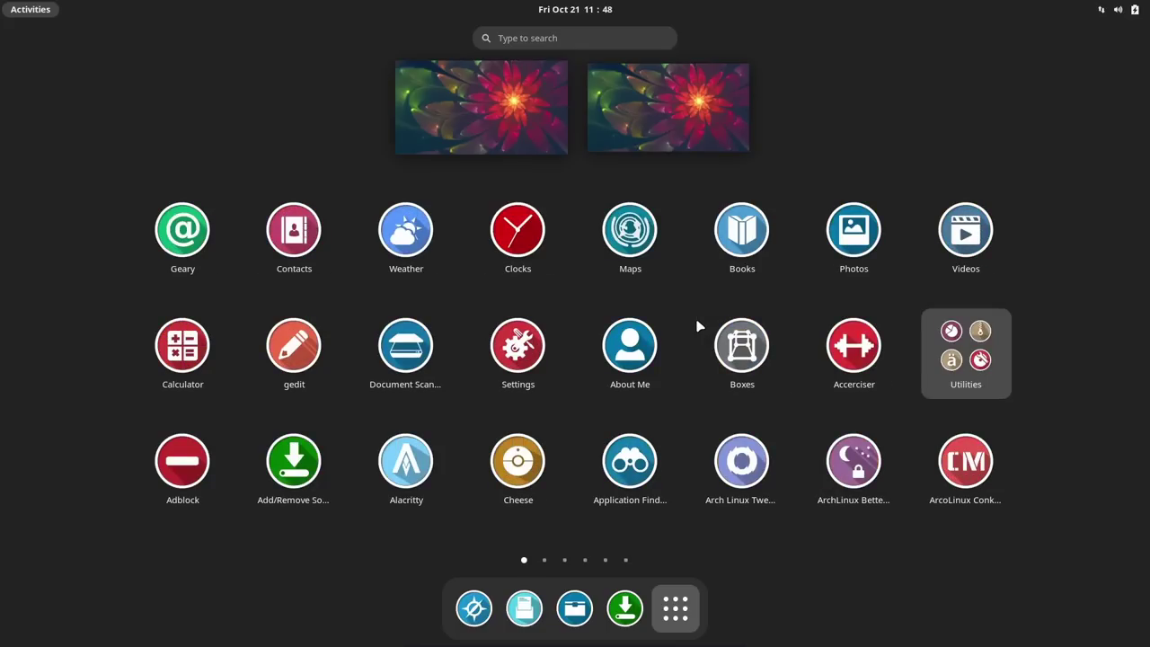